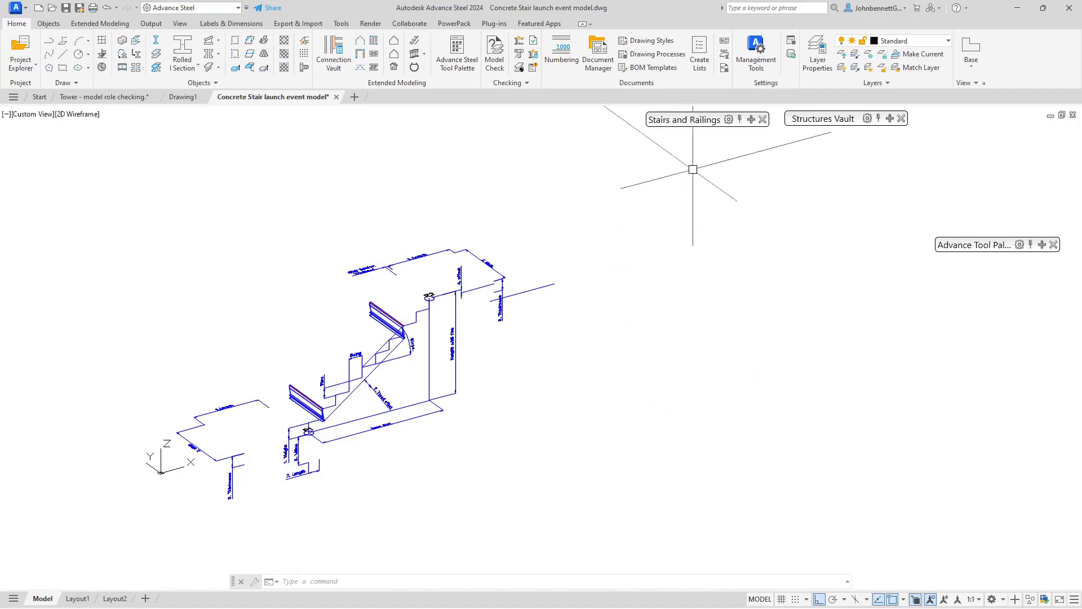
- Expand the Stairs and Railings palette to its Concrete Stairs tab with single- and multiple-flight tools
mouse_move(749, 124)
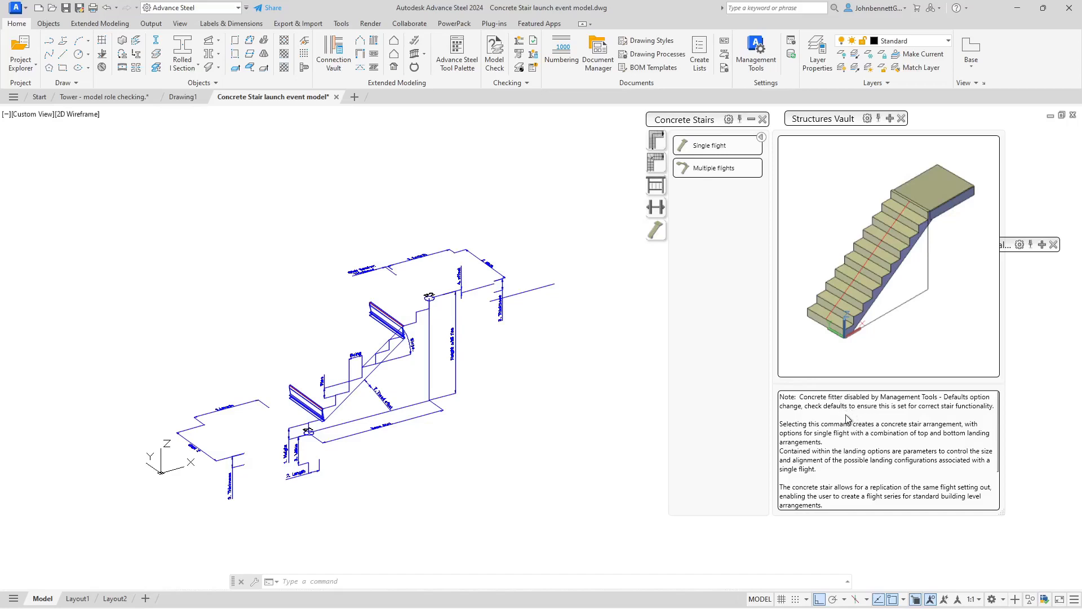
click(752, 58)
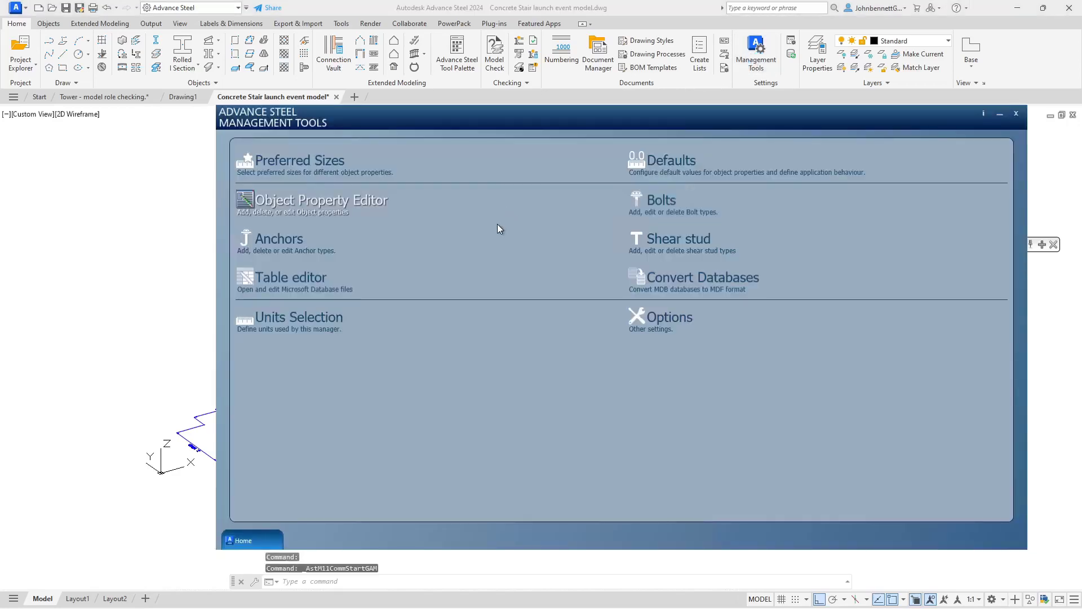
click(668, 162)
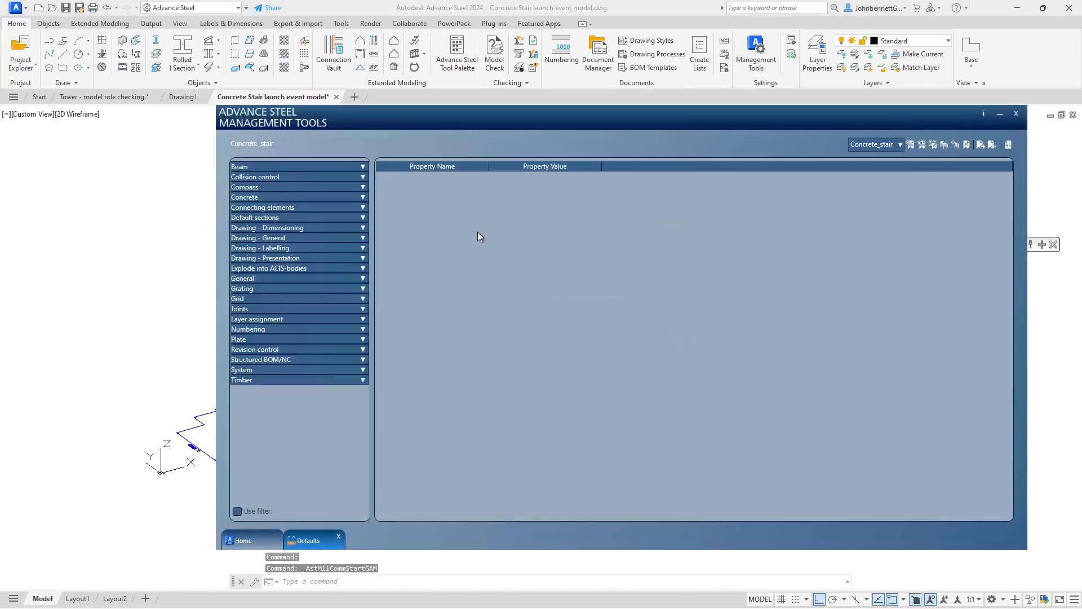
click(237, 511)
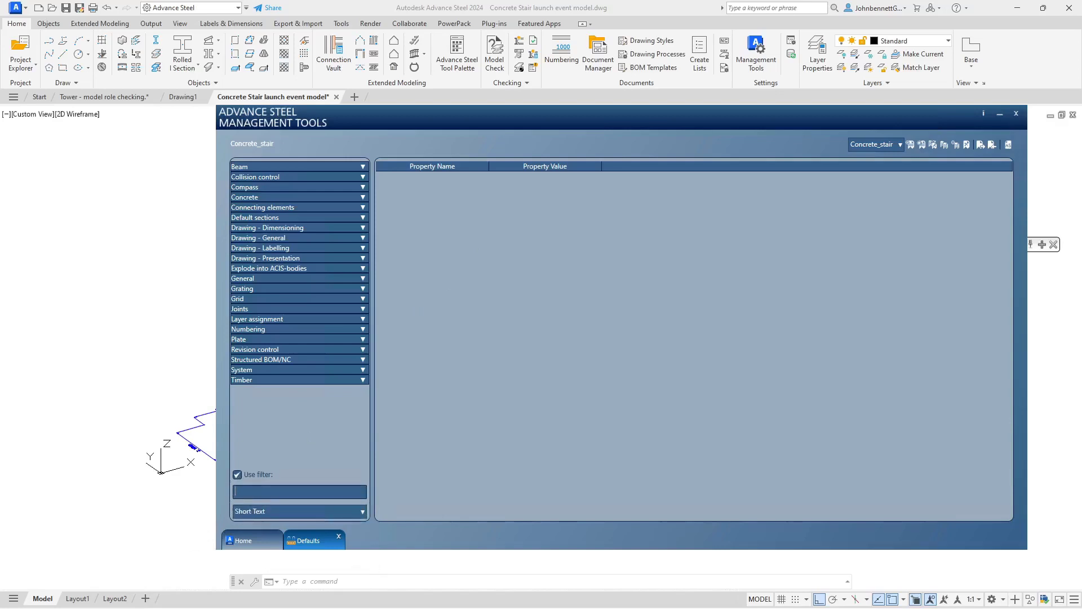
text(fitt)
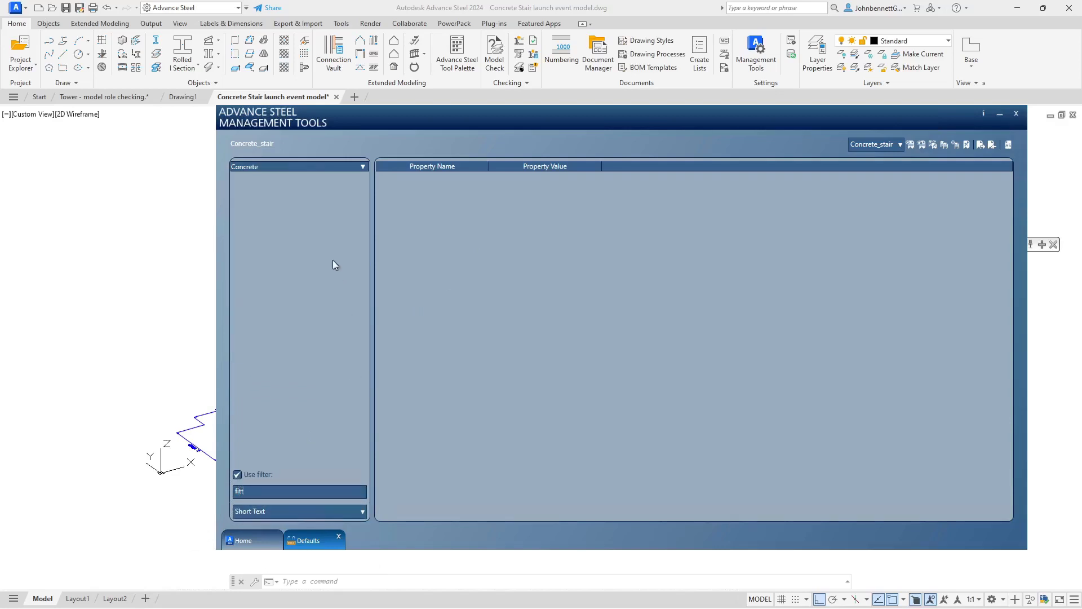
click(363, 167)
click(259, 177)
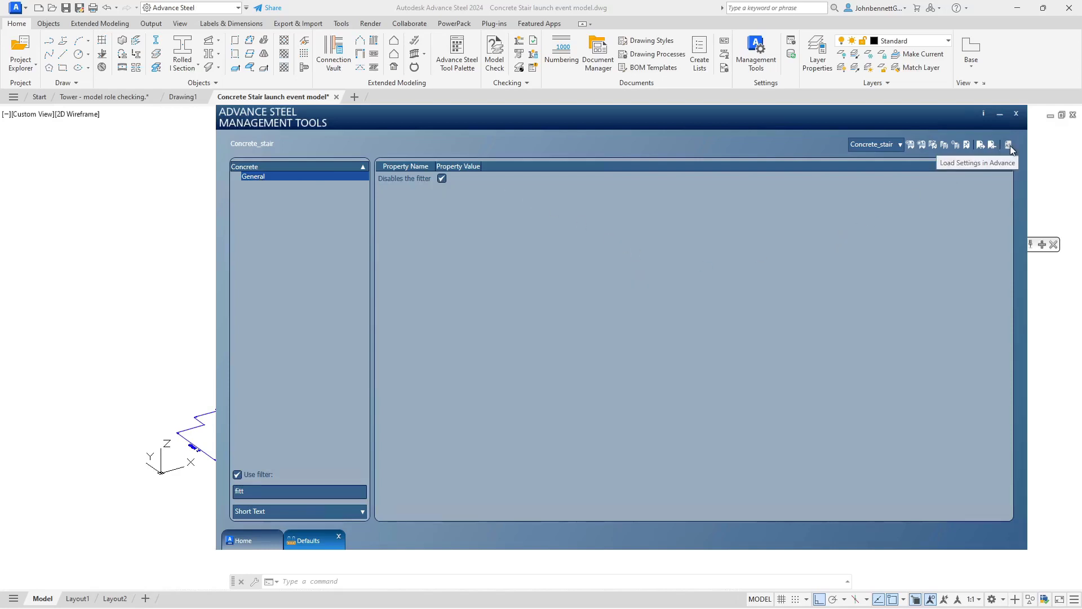
- Close the management tools and launch the Single flight concrete stair command
click(999, 114)
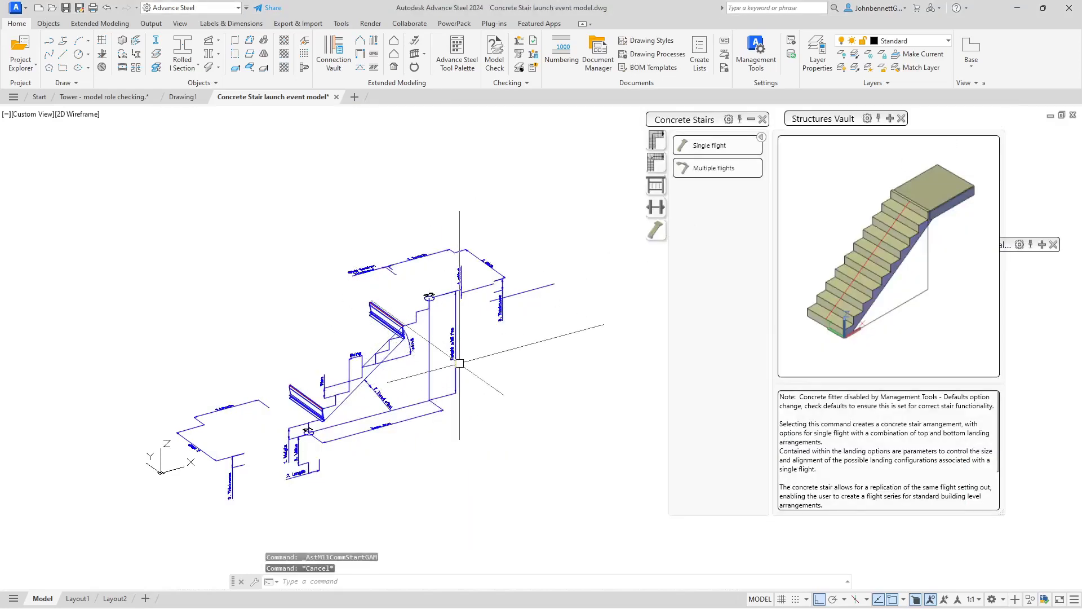
click(705, 146)
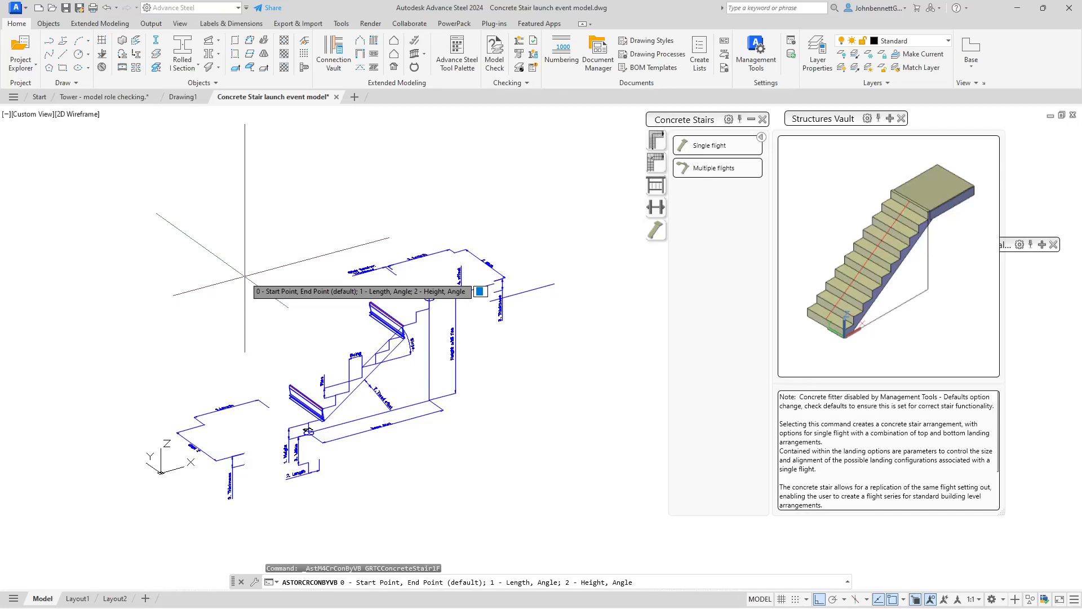
- Define the stair by start and end points, from node P1 up to endpoint P2
key(Return)
scroll(310, 432, up, 5)
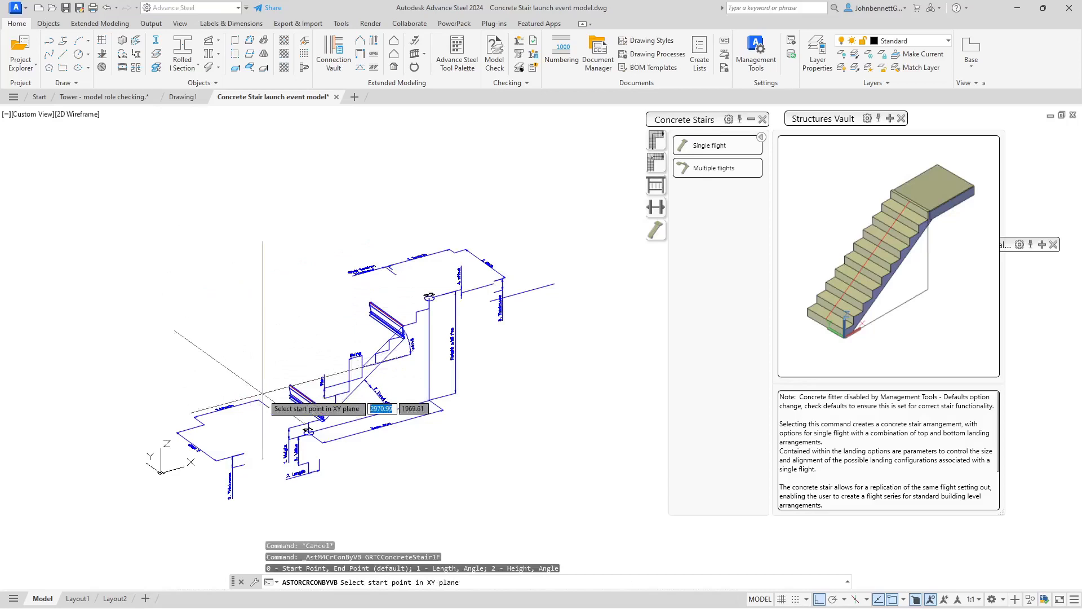
scroll(312, 432, up, 4)
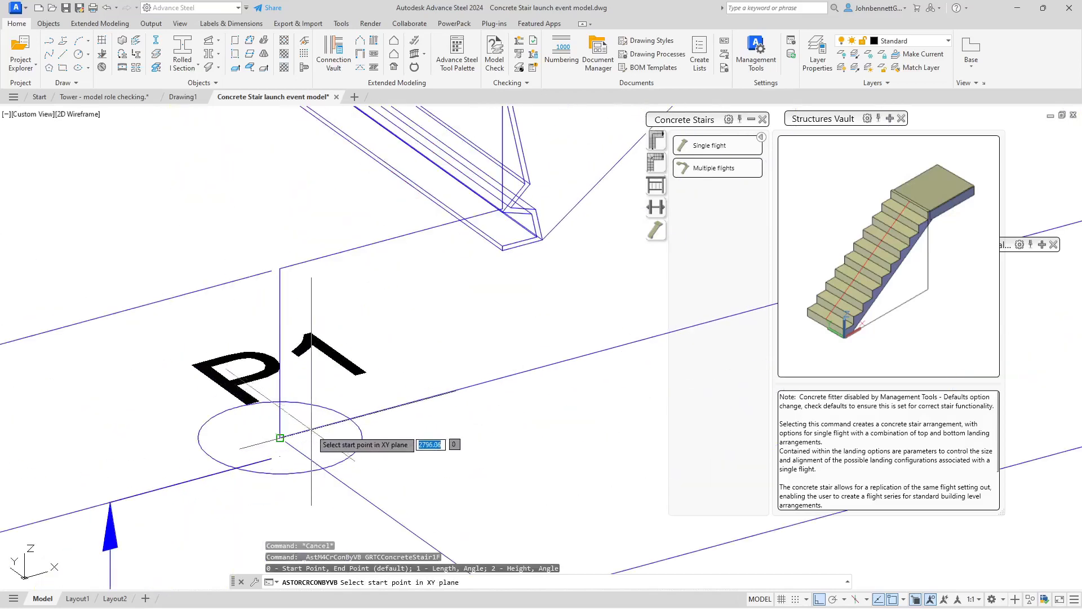
click(280, 437)
scroll(383, 353, down, 10)
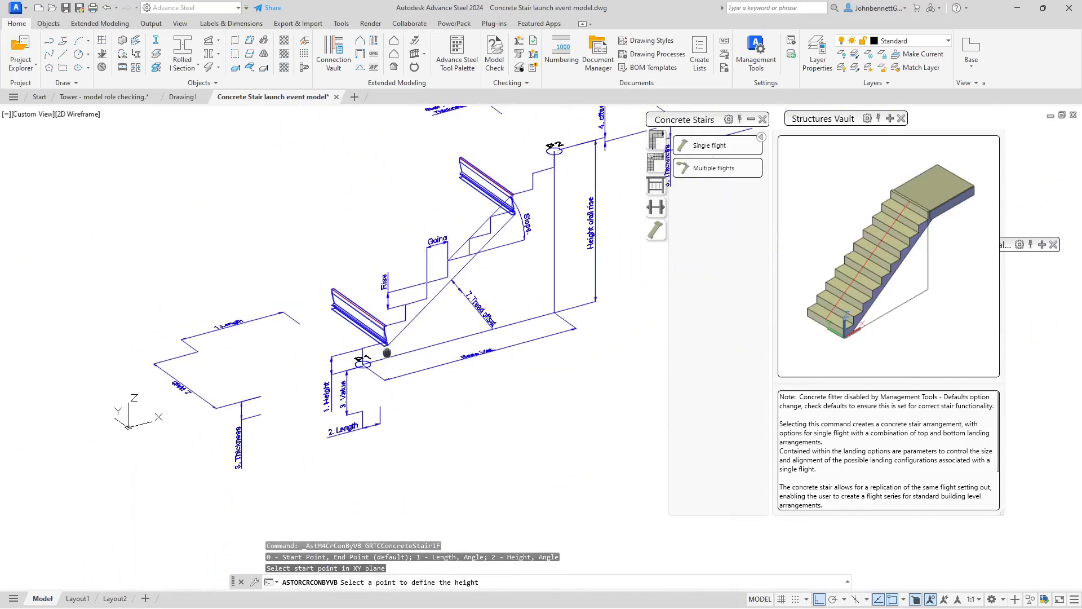
scroll(372, 304, up, 10)
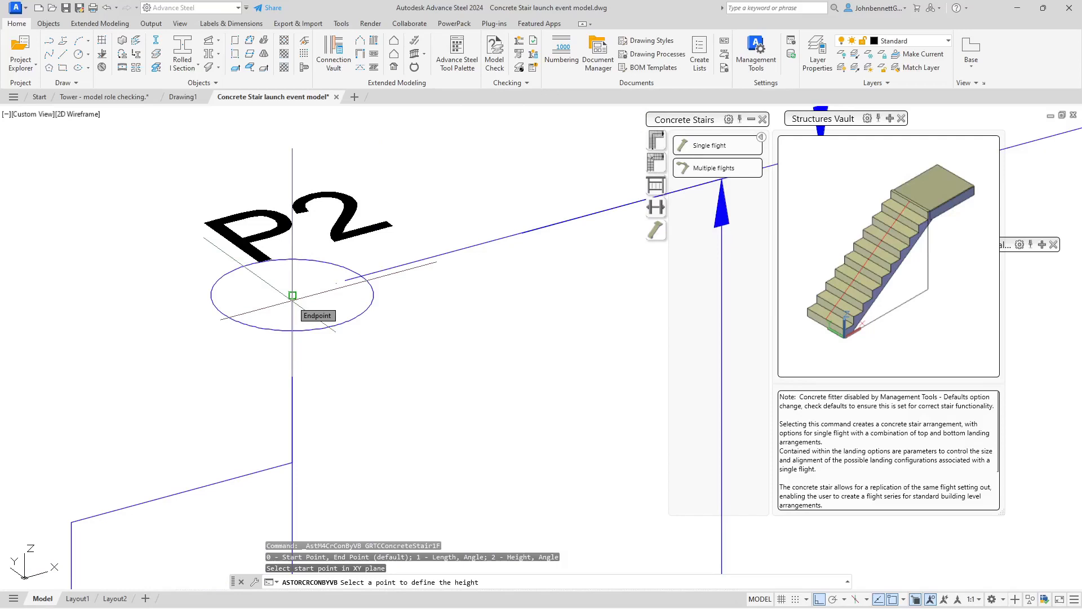
click(292, 295)
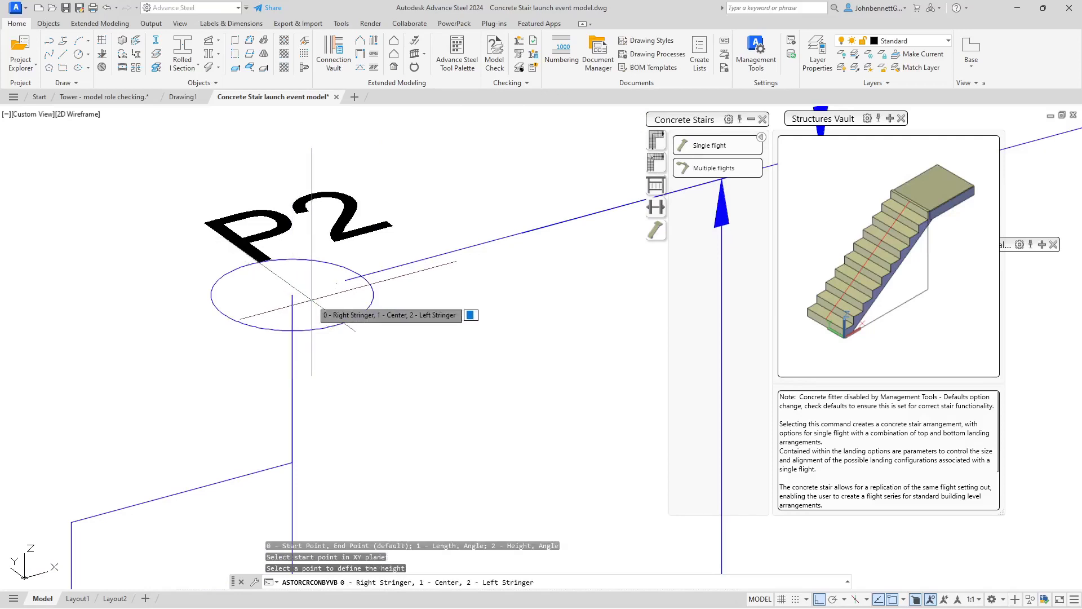
- Align the stair to the right stringer (0) and give it a 1000 mm width
scroll(312, 298, down, 8)
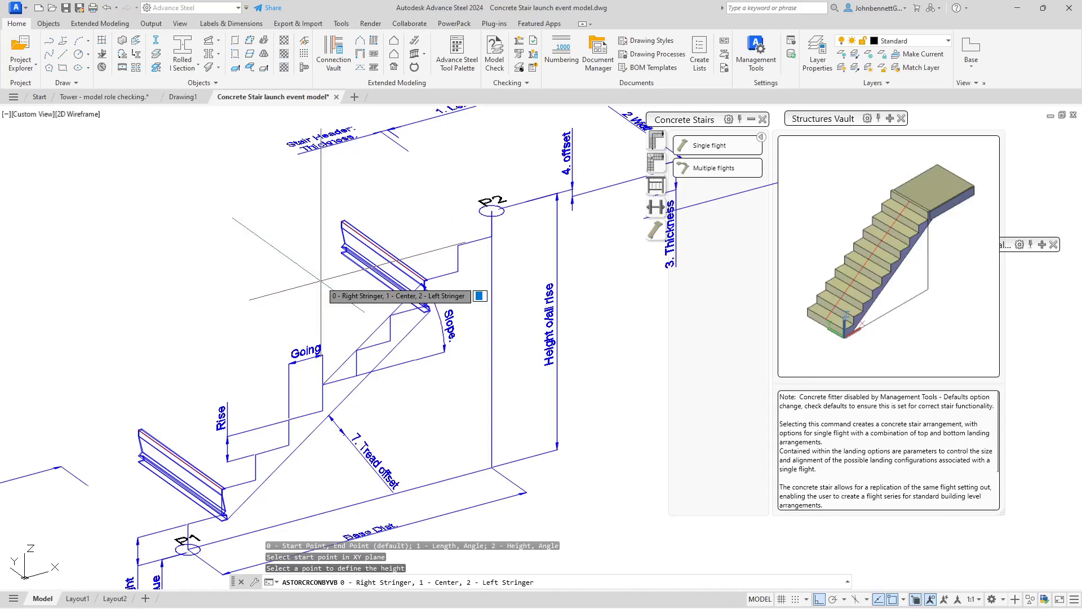
text(0)
key(Return)
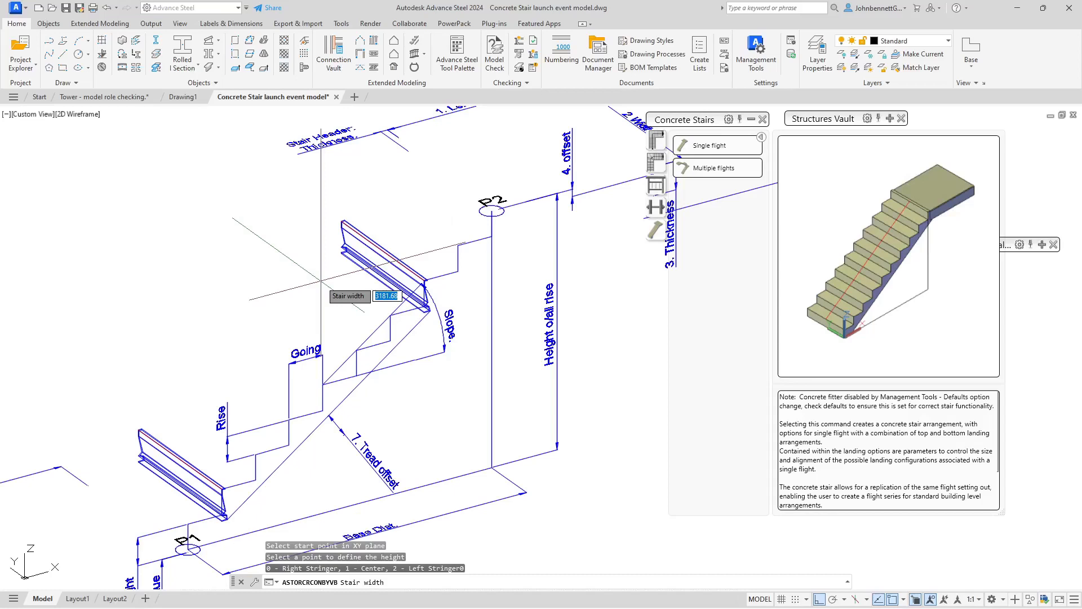
text(1000)
key(Return)
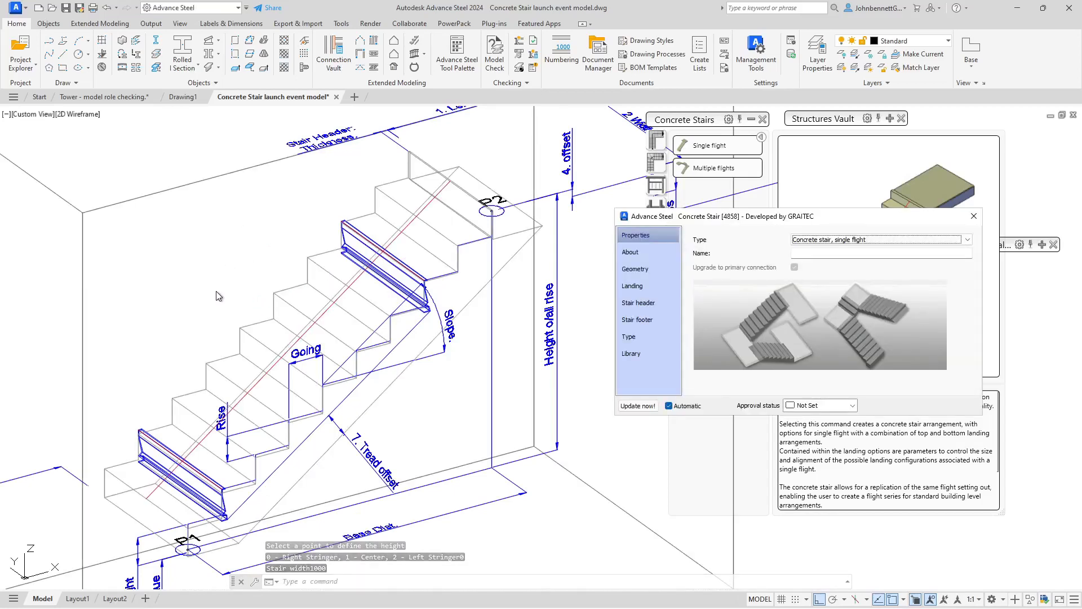
- Move the properties window aside and review Geometry: Length 2250, Height 1650, Width 1000, Offset 150
scroll(206, 469, up, 3)
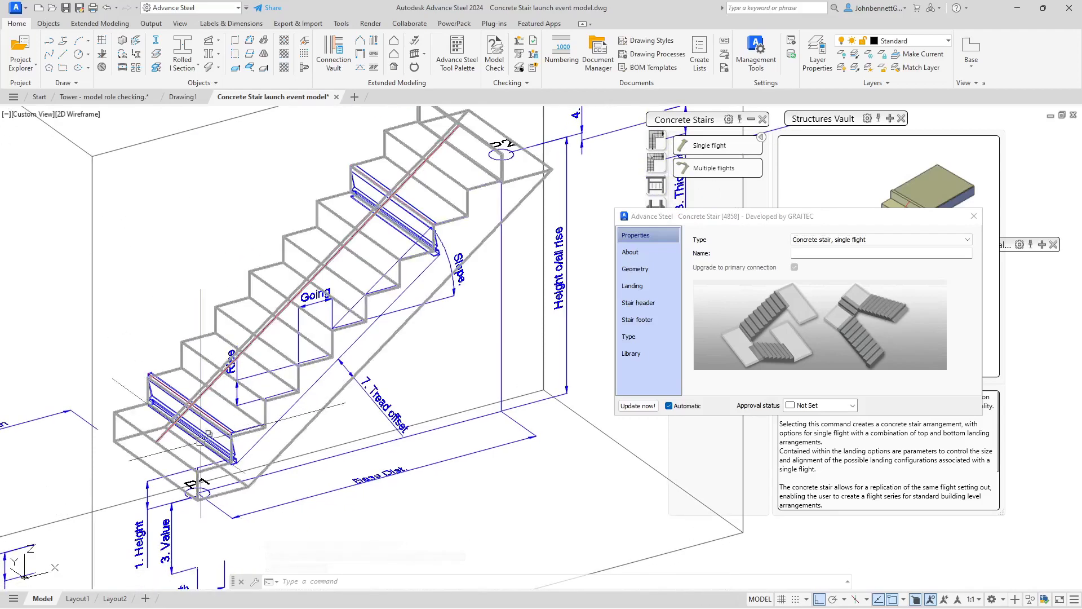
scroll(205, 469, up, 4)
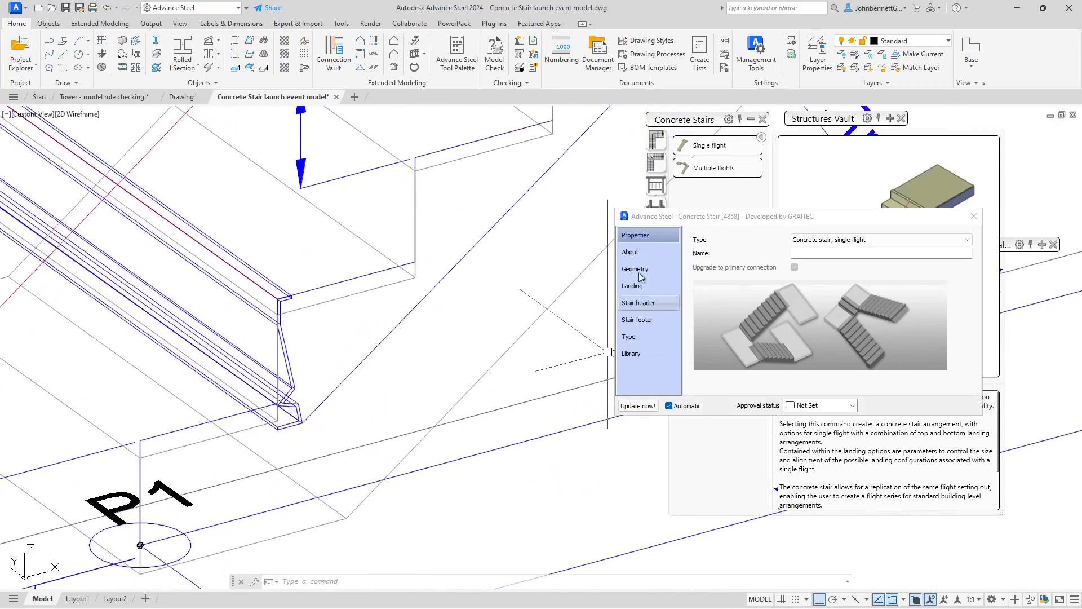
drag(634, 219, 552, 236)
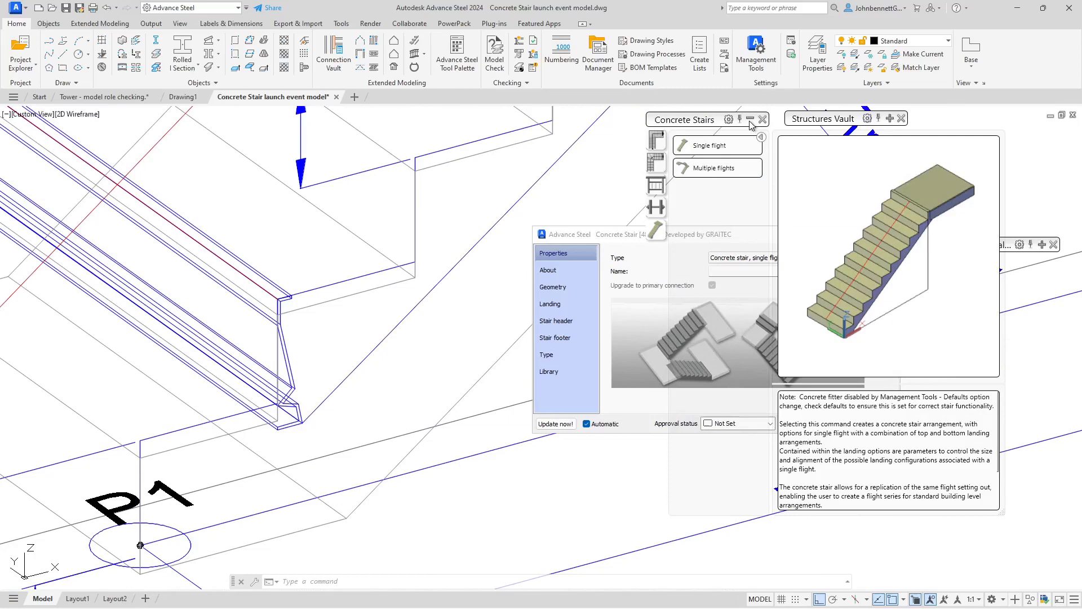
click(547, 288)
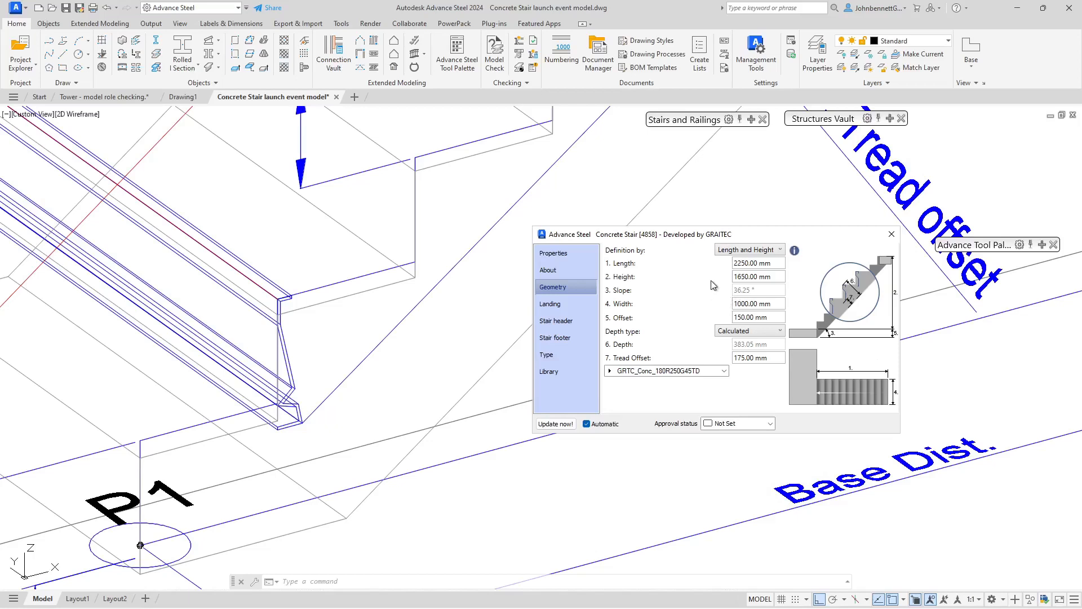
click(760, 266)
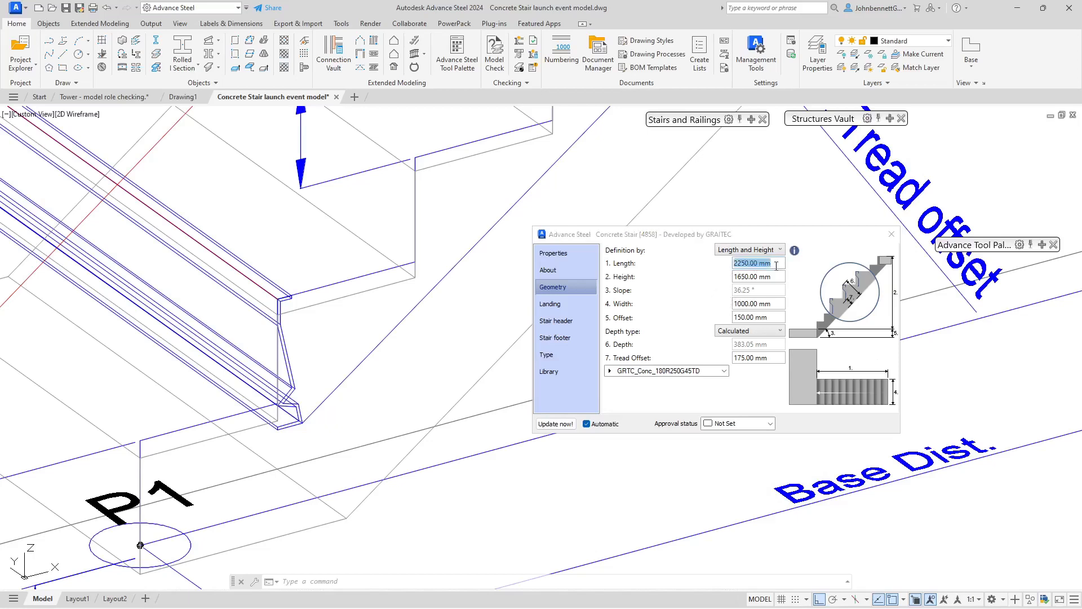
click(769, 277)
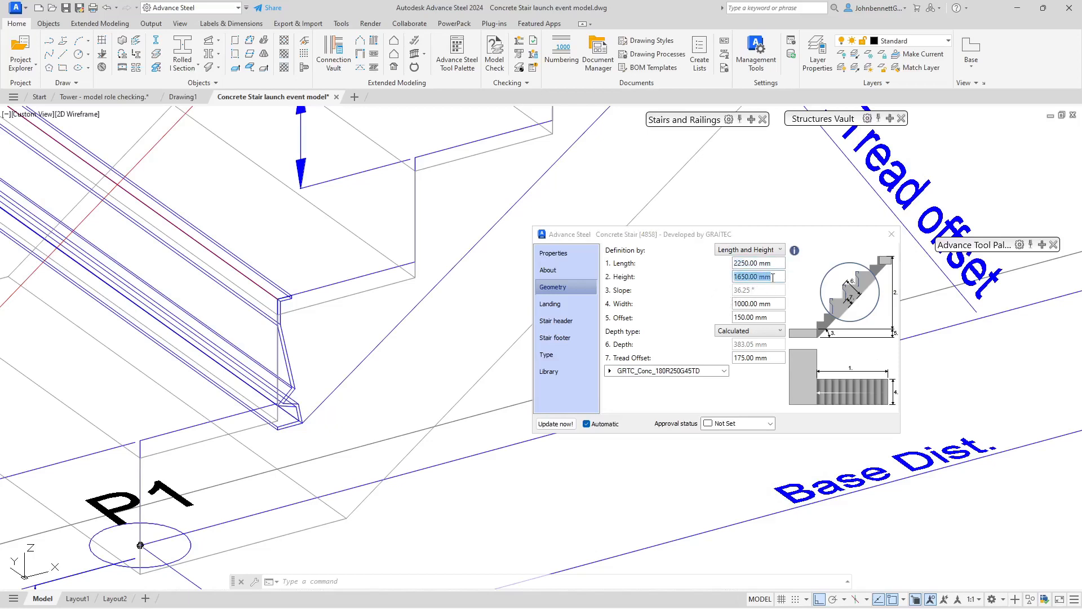
click(751, 306)
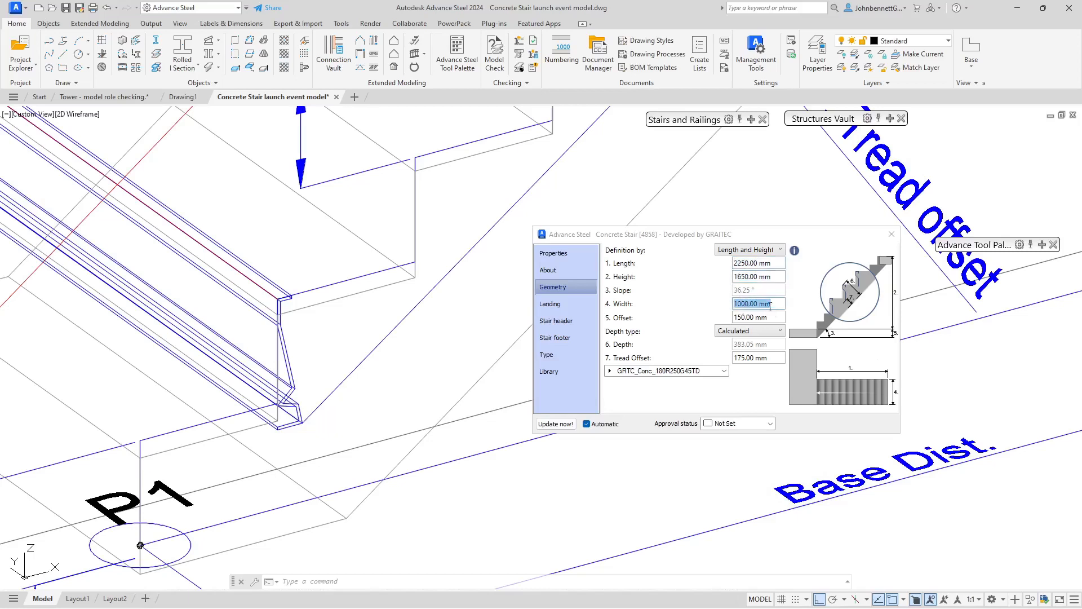
click(773, 318)
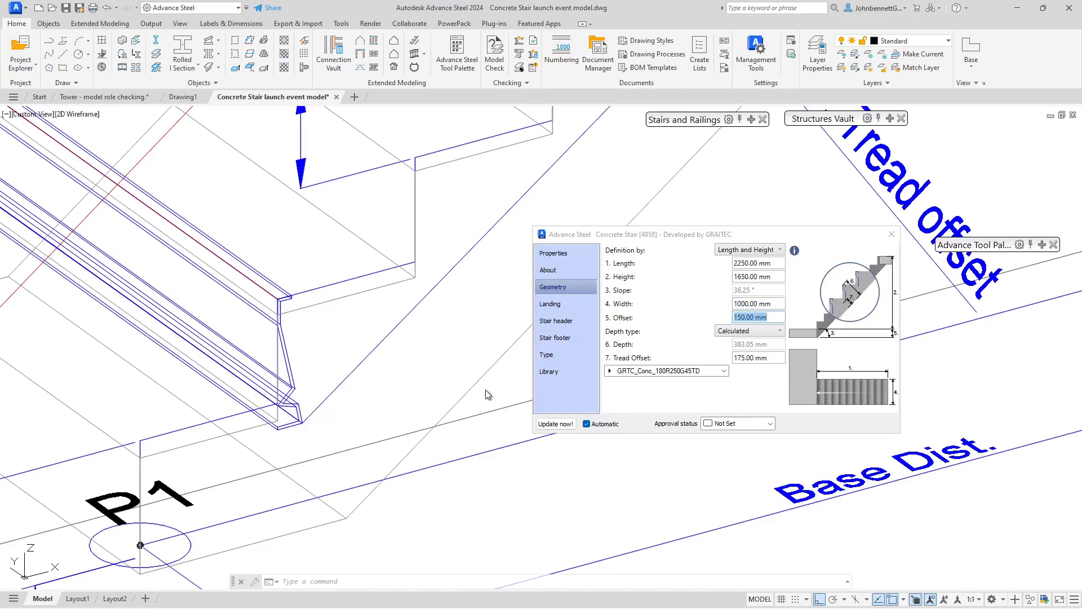
scroll(384, 385, down, 3)
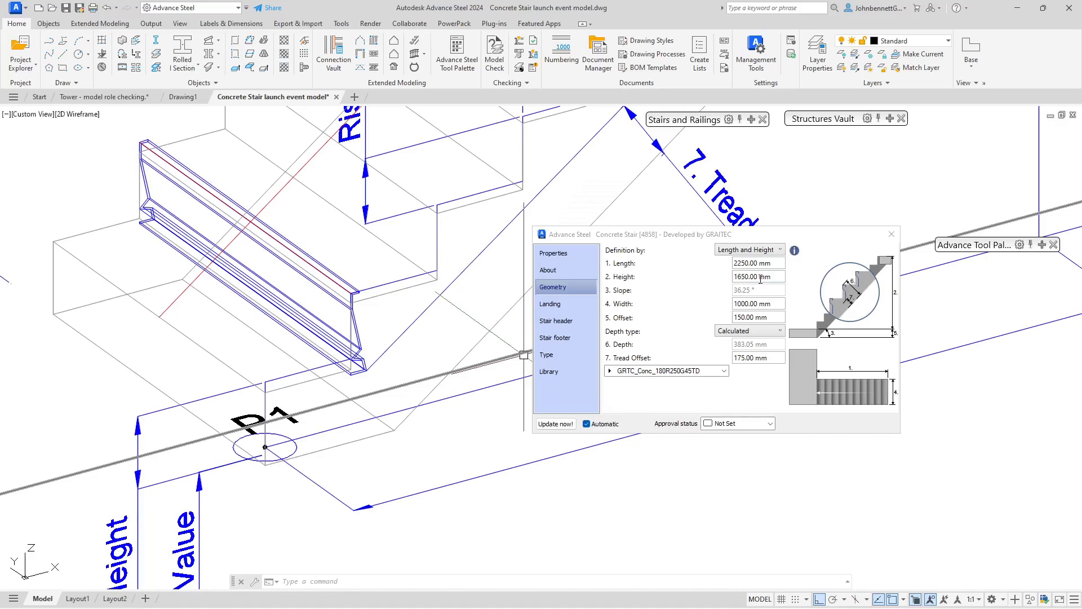
- Enter 1620 mm for Height and 180 mm for Offset on the Geometry page
click(772, 319)
click(776, 278)
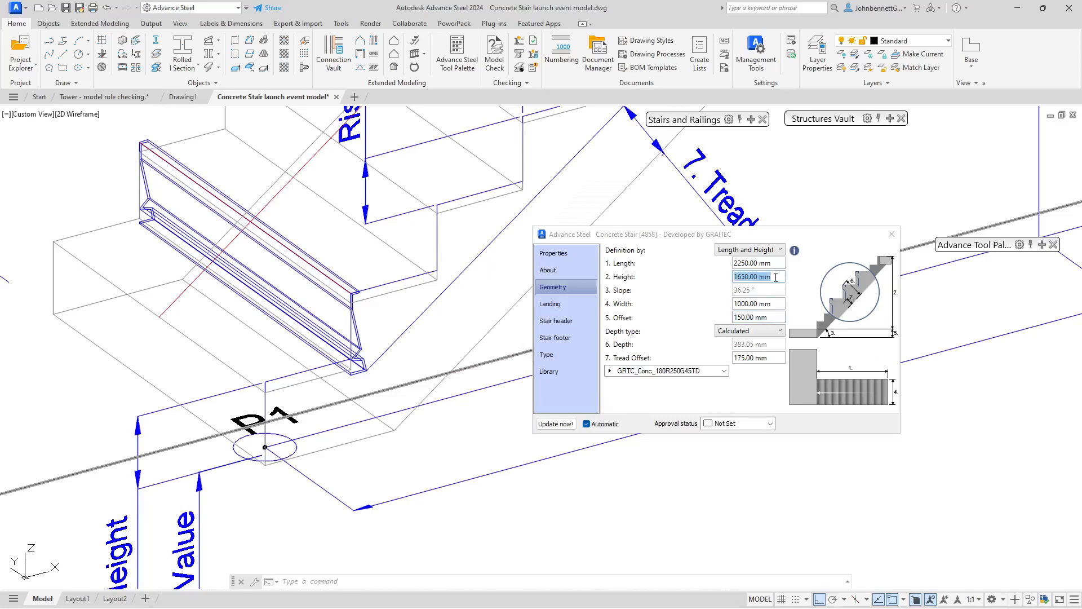
click(782, 277)
drag(782, 277, 722, 284)
text(1620)
key(Return)
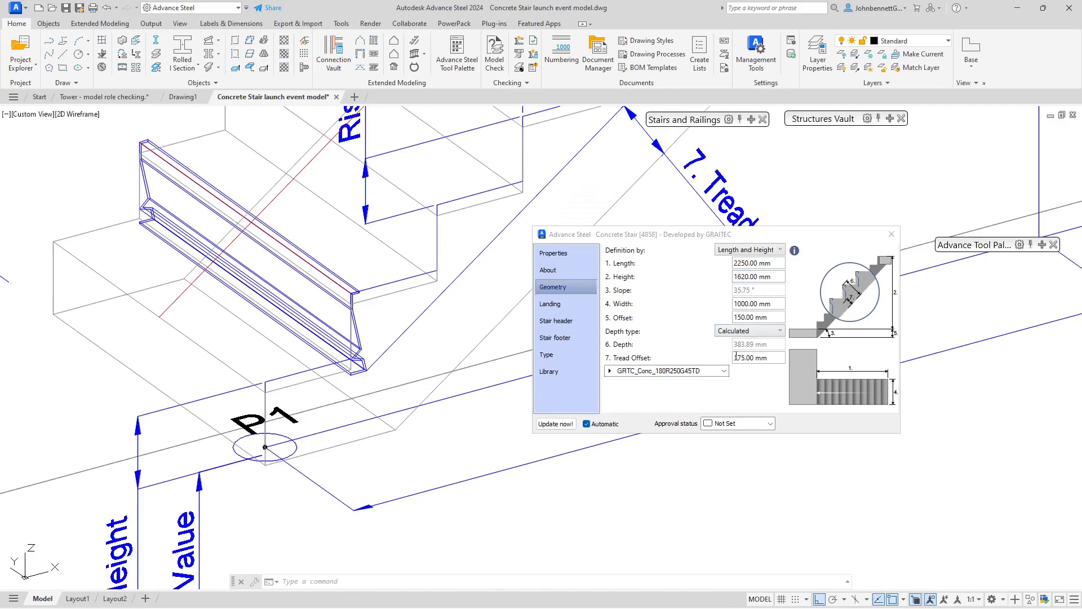
double_click(770, 316)
click(775, 316)
double_click(760, 318)
text(180)
key(Return)
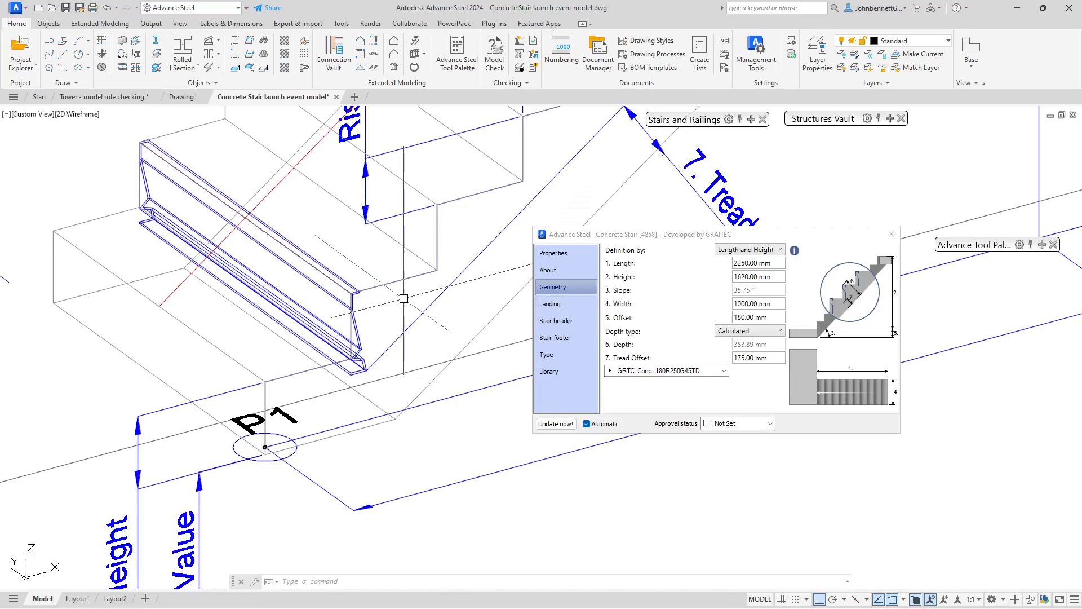
scroll(404, 298, down, 5)
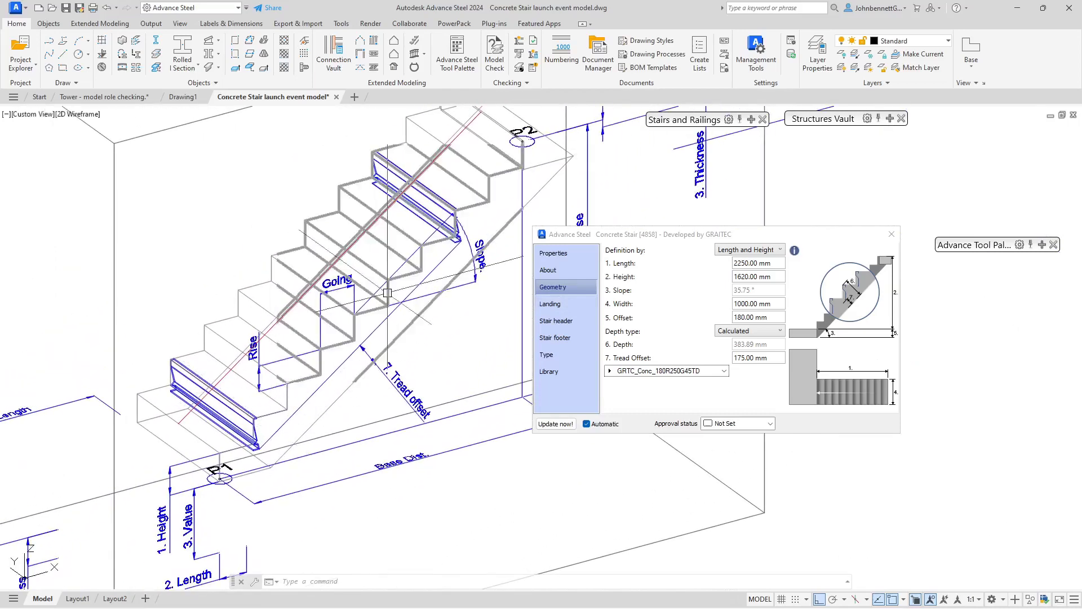
mouse_move(404, 298)
middle_down()
mouse_move(411, 290)
mouse_move(383, 320)
middle_up()
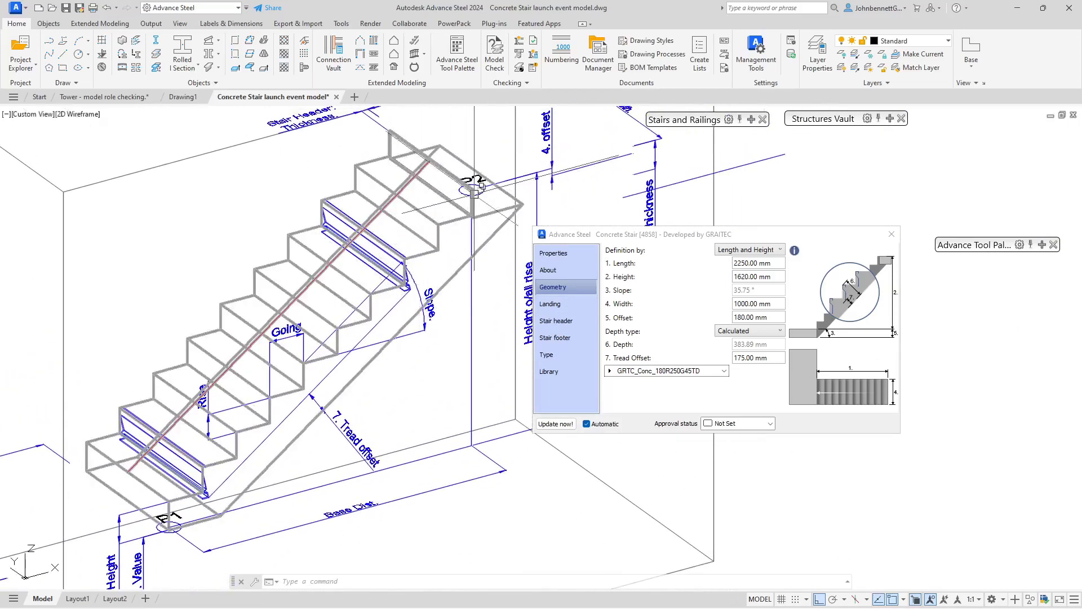
scroll(466, 181, up, 4)
scroll(474, 194, up, 3)
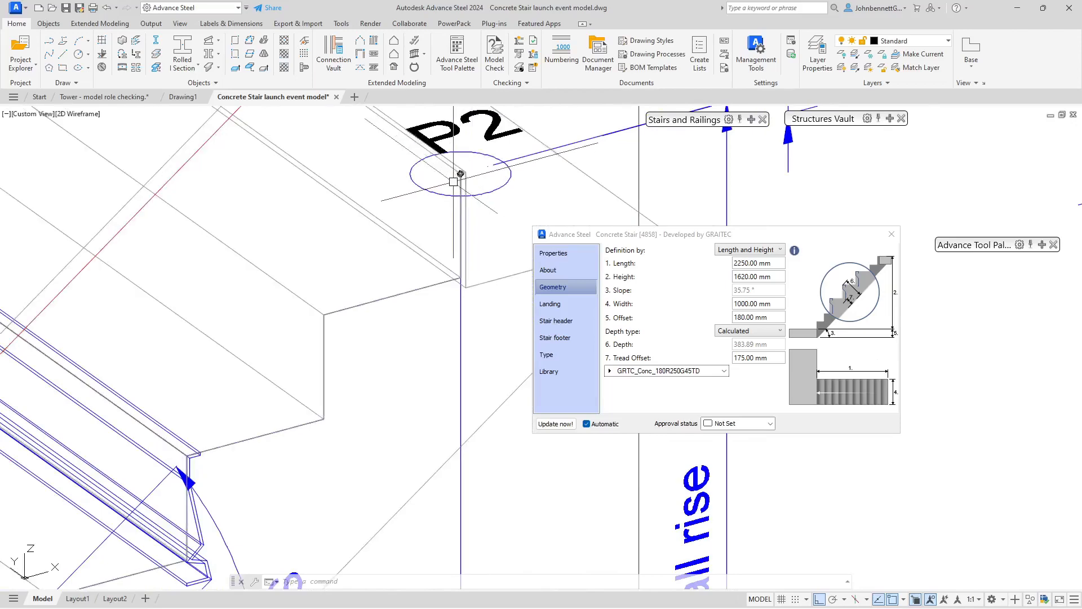
scroll(384, 241, down, 5)
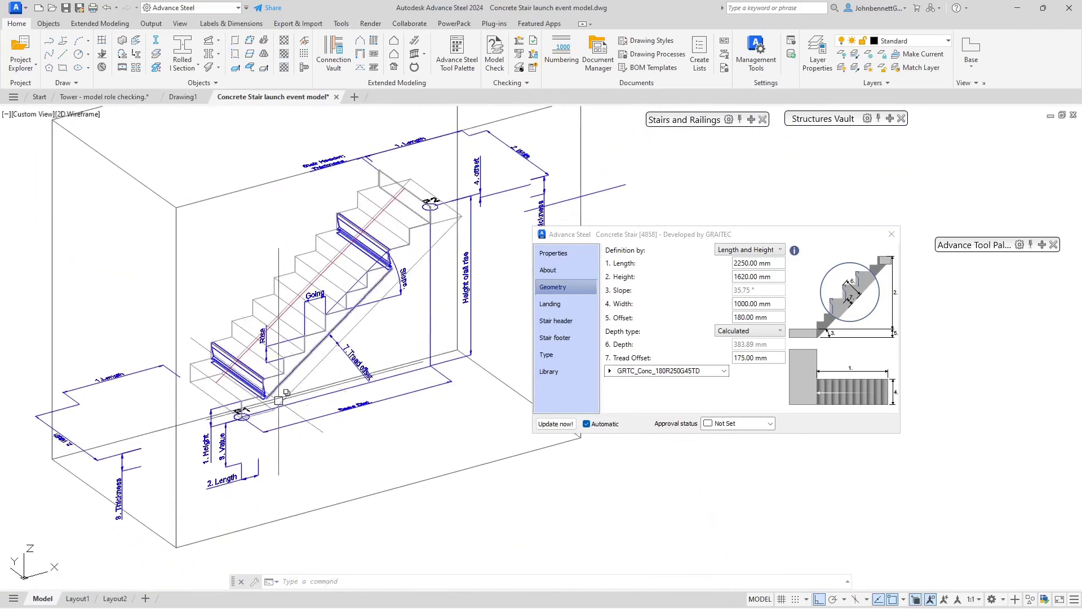
scroll(278, 400, up, 5)
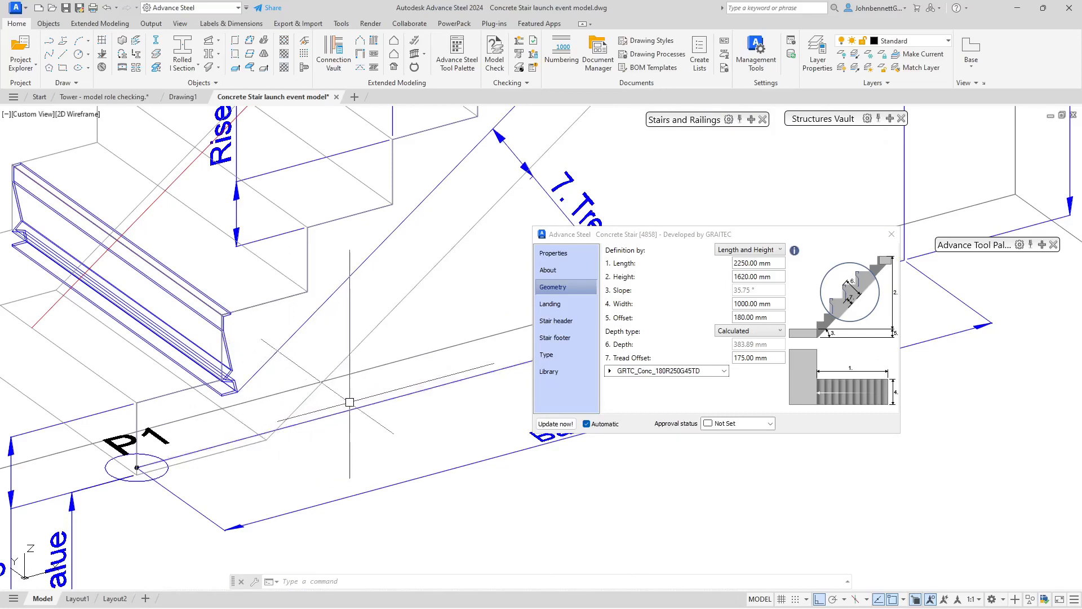
scroll(349, 402, down, 3)
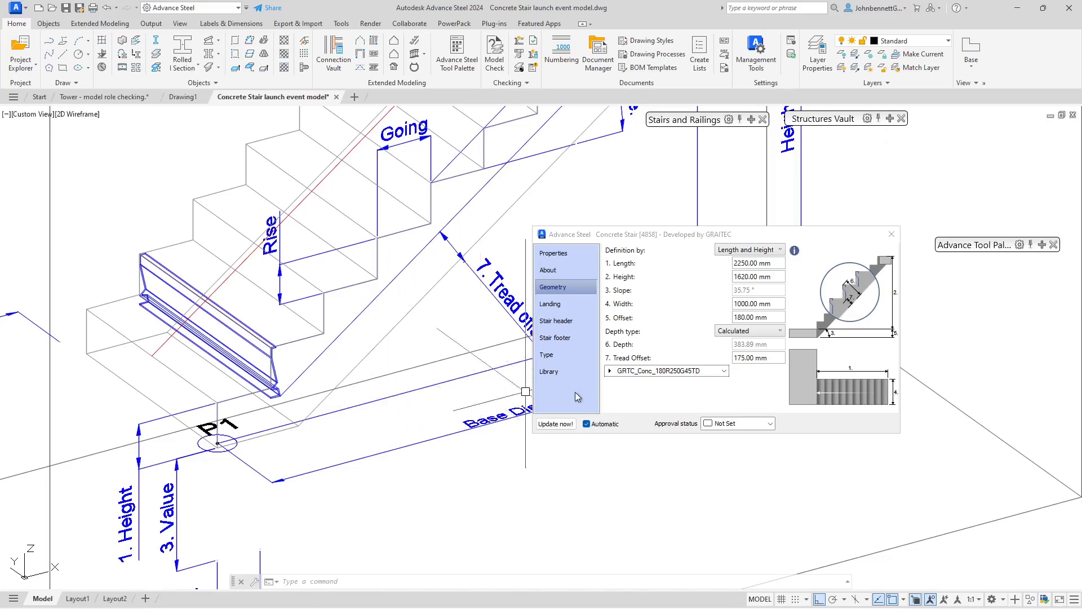
- On the Type page, toggle Use formula(2R+G) off and back on, keeping Rise 180 and Going 250
click(550, 355)
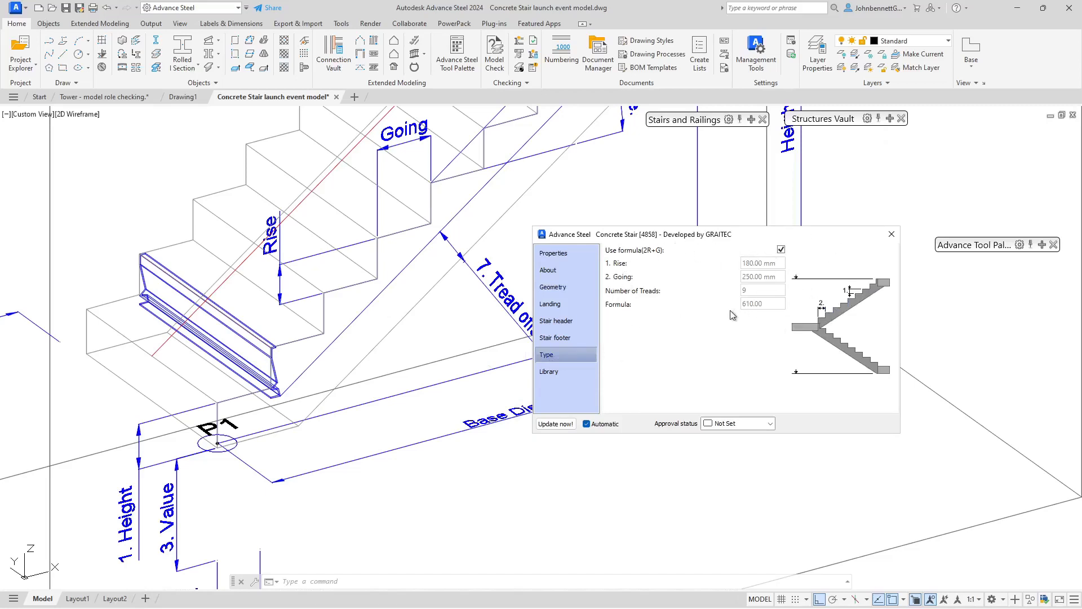
click(781, 250)
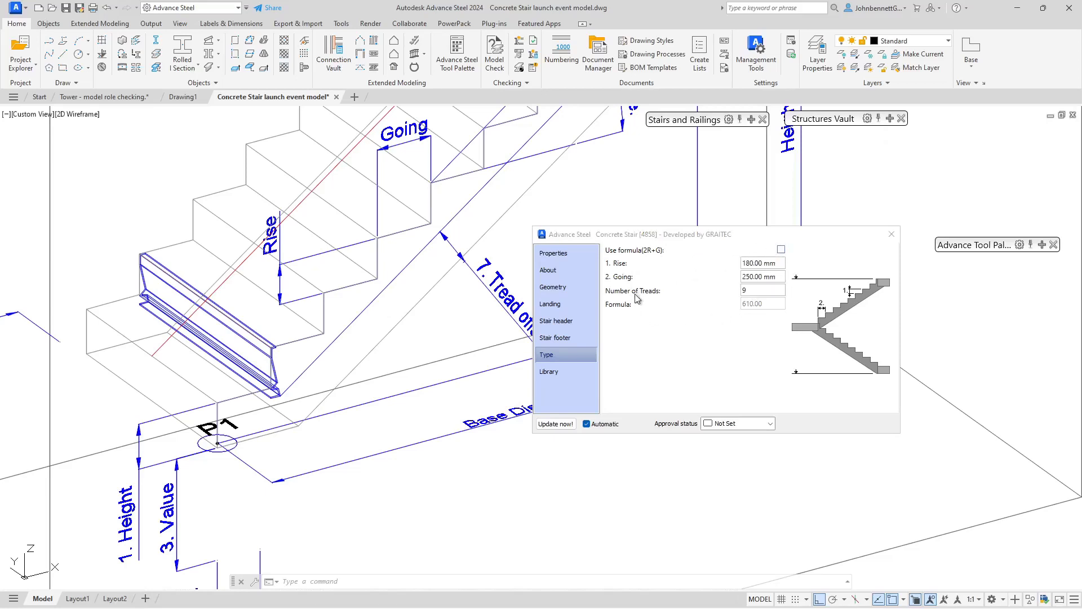
click(777, 262)
click(779, 262)
double_click(753, 262)
click(777, 277)
click(779, 276)
drag(780, 276, 727, 277)
click(781, 249)
- Return to the Geometry page and briefly select, then deselect, the stringer at the stair foot
click(557, 288)
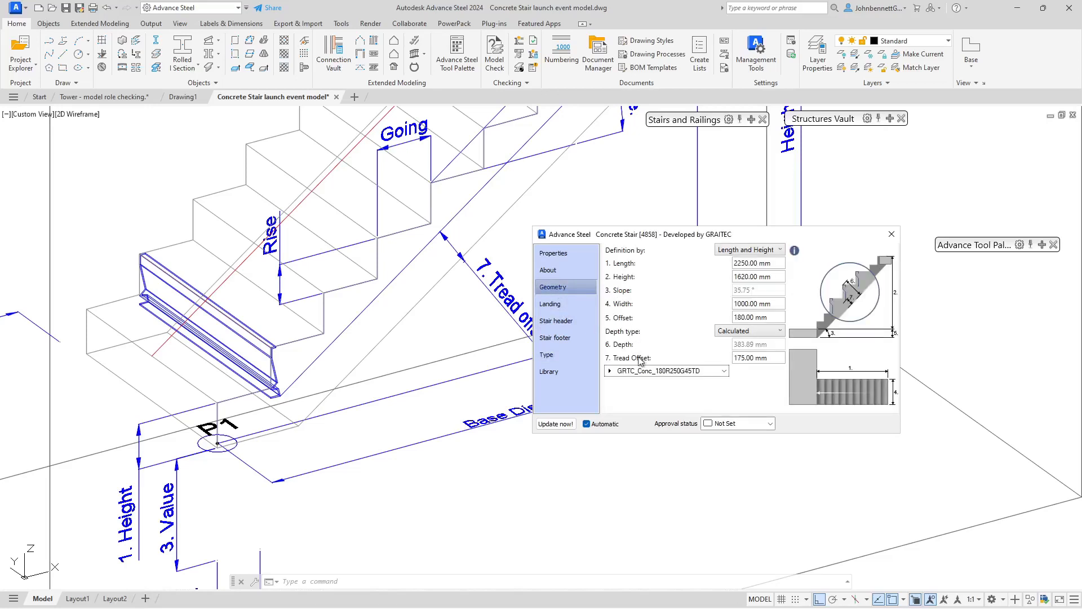
middle_drag(388, 423, 293, 431)
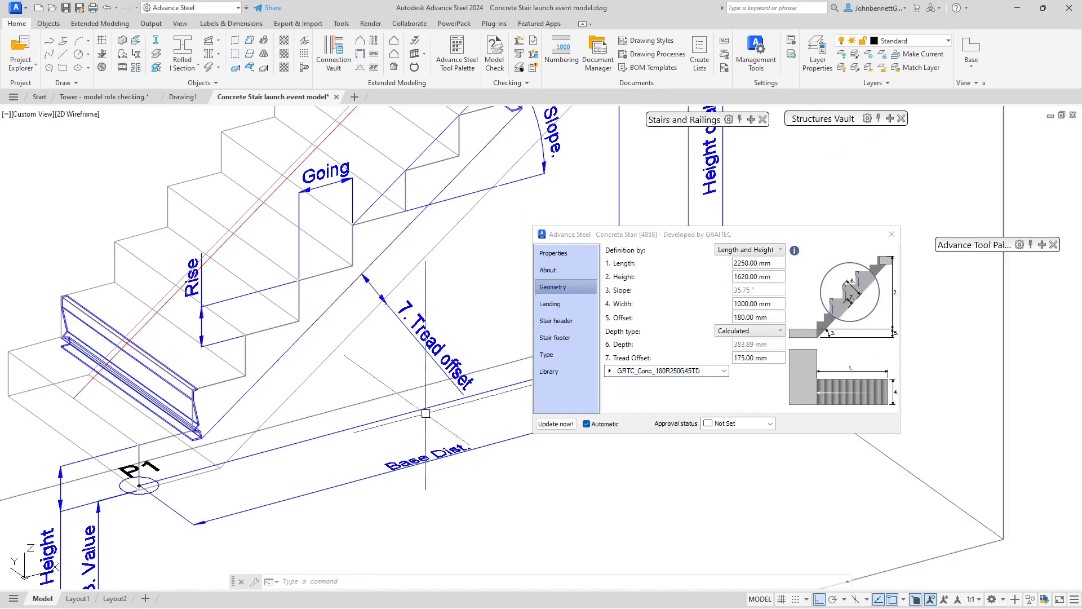
scroll(179, 394, up, 5)
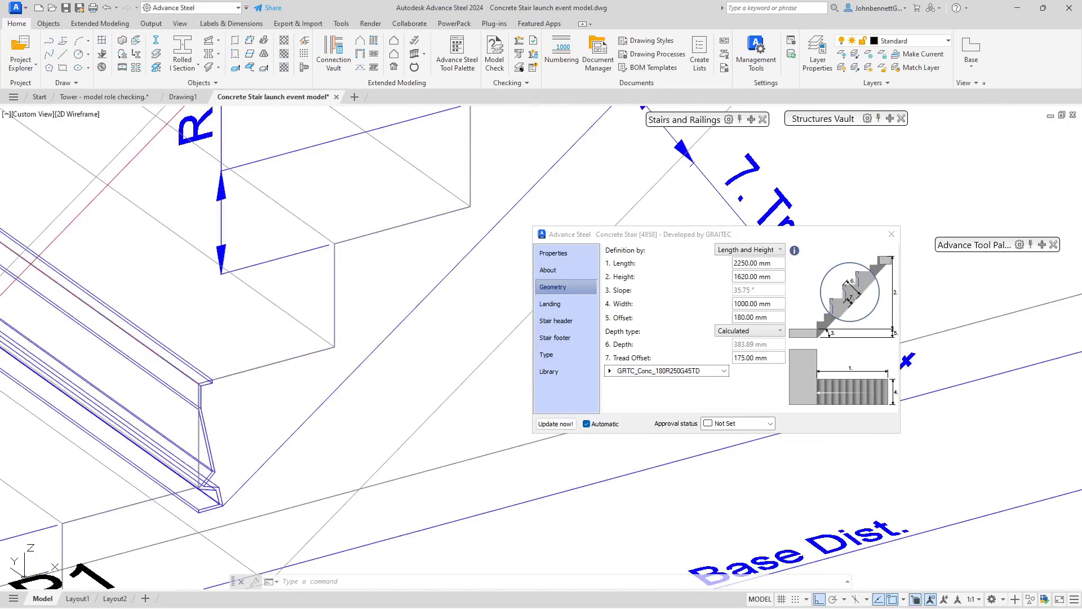
click(179, 394)
middle_drag(179, 394, 350, 341)
scroll(262, 319, down, 3)
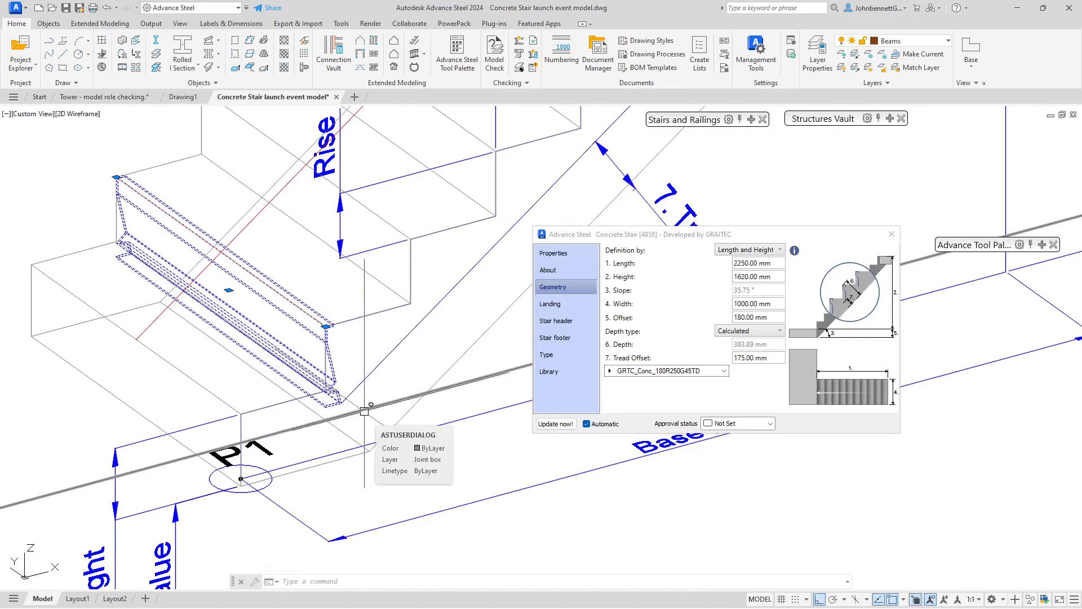
key(Escape)
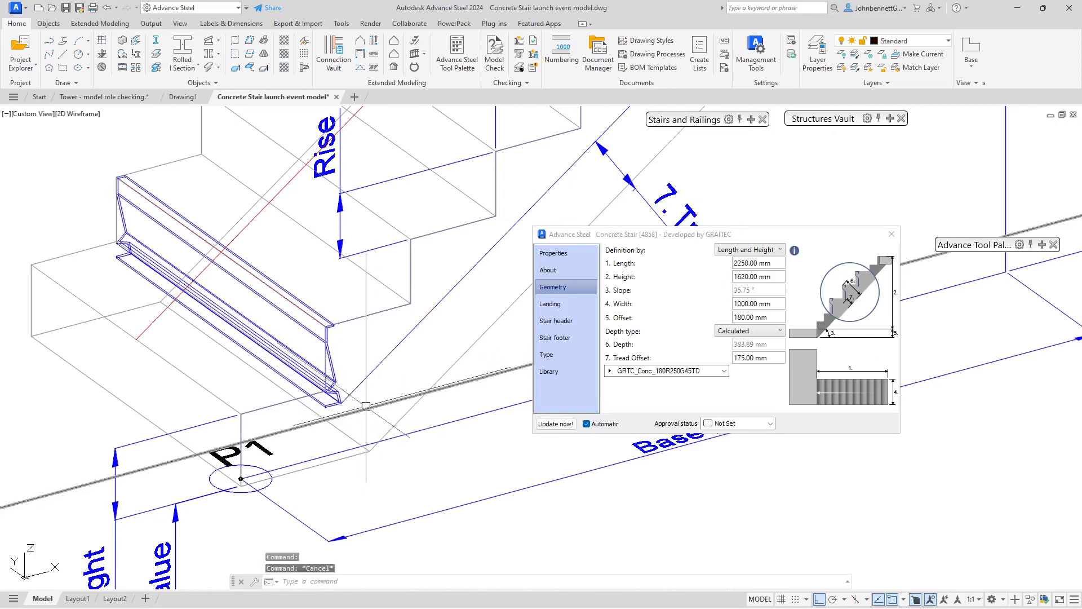
- Frame the whole stair and bring the 7. Tread offset dimension into view
scroll(366, 405, down, 3)
middle_drag(361, 366, 331, 412)
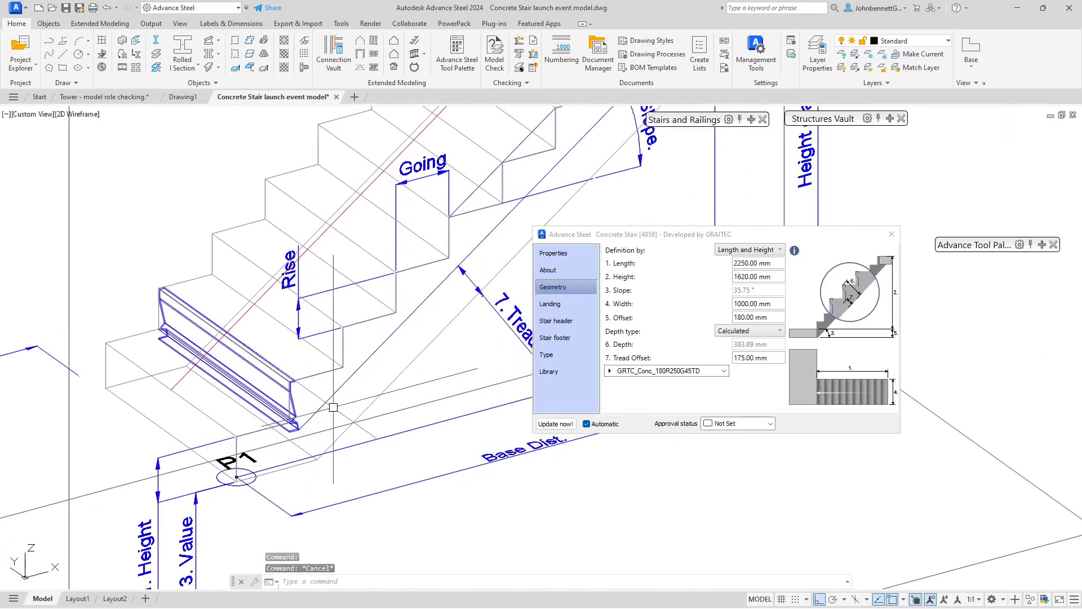
scroll(342, 402, down, 2)
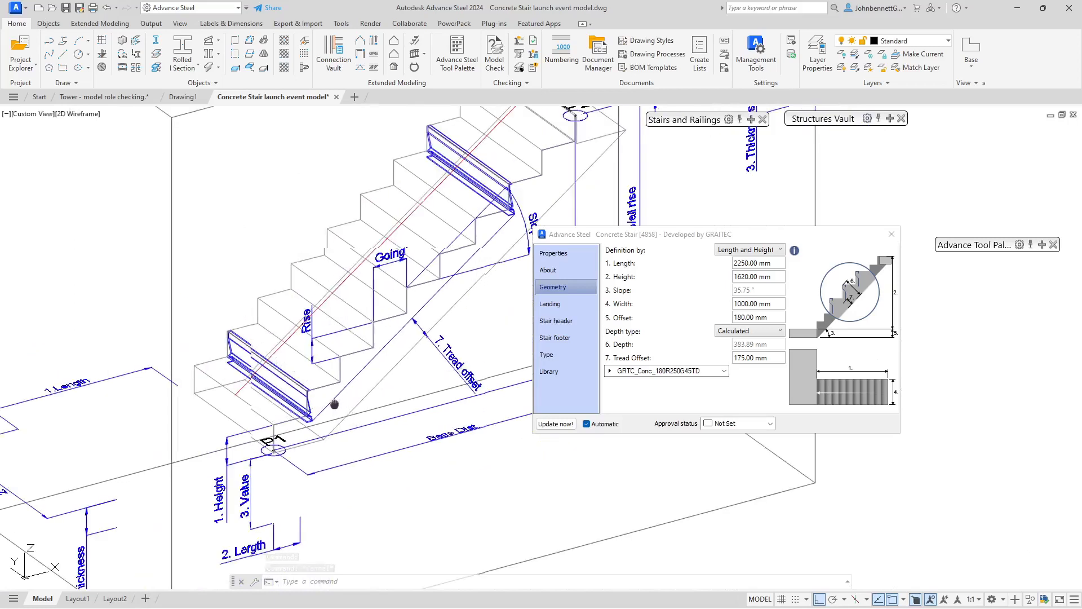
scroll(334, 377, down, 1)
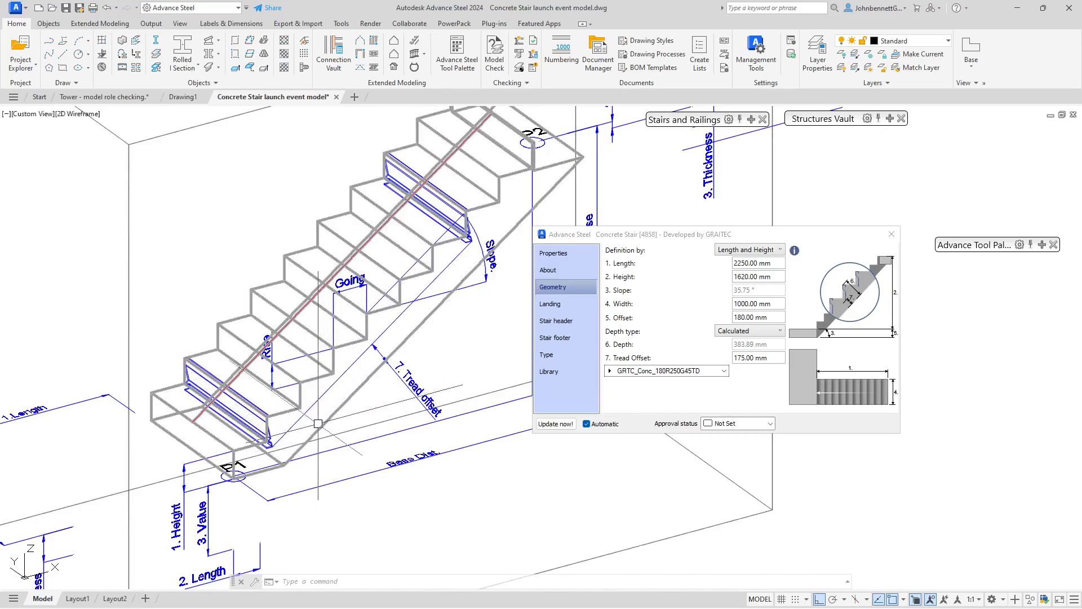
middle_drag(312, 430, 316, 413)
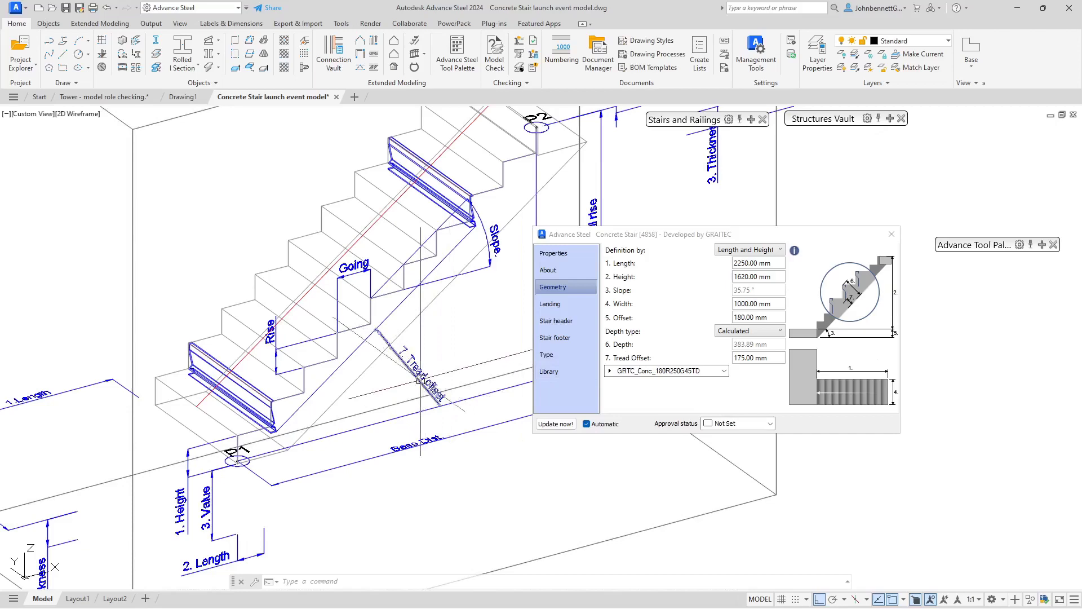
scroll(276, 439, up, 5)
scroll(276, 439, up, 2)
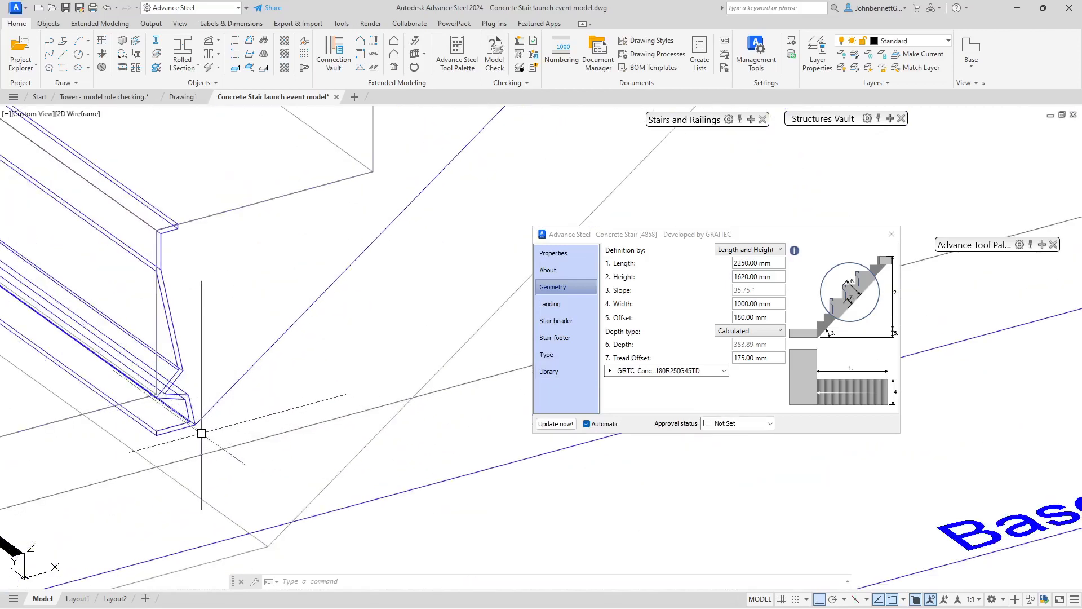
scroll(348, 345, down, 2)
middle_drag(348, 345, 187, 430)
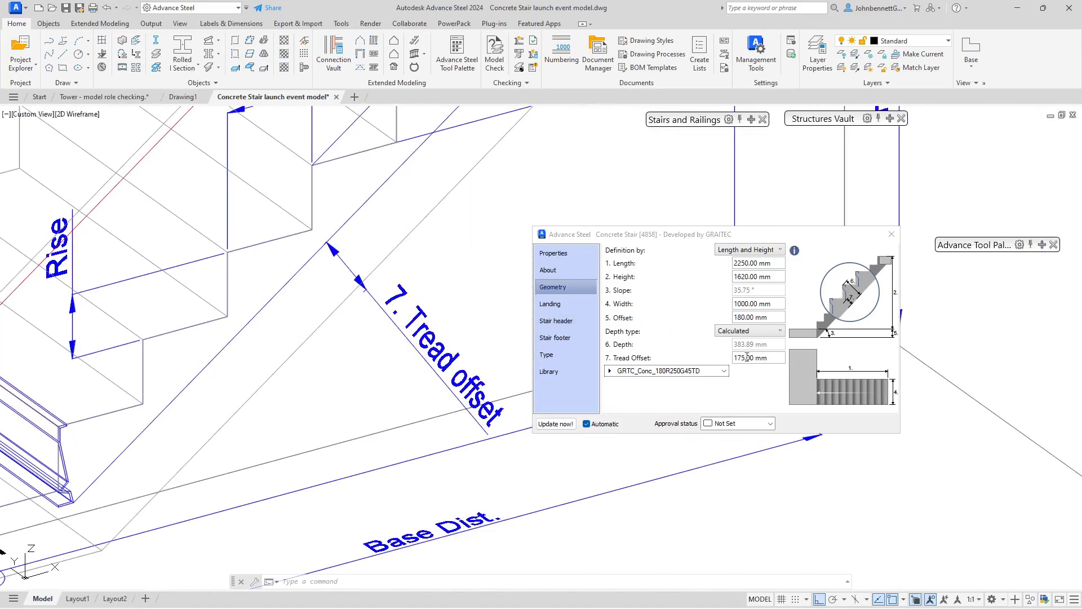
- Change the Tread Offset from 175 to 200 mm
click(771, 357)
double_click(735, 358)
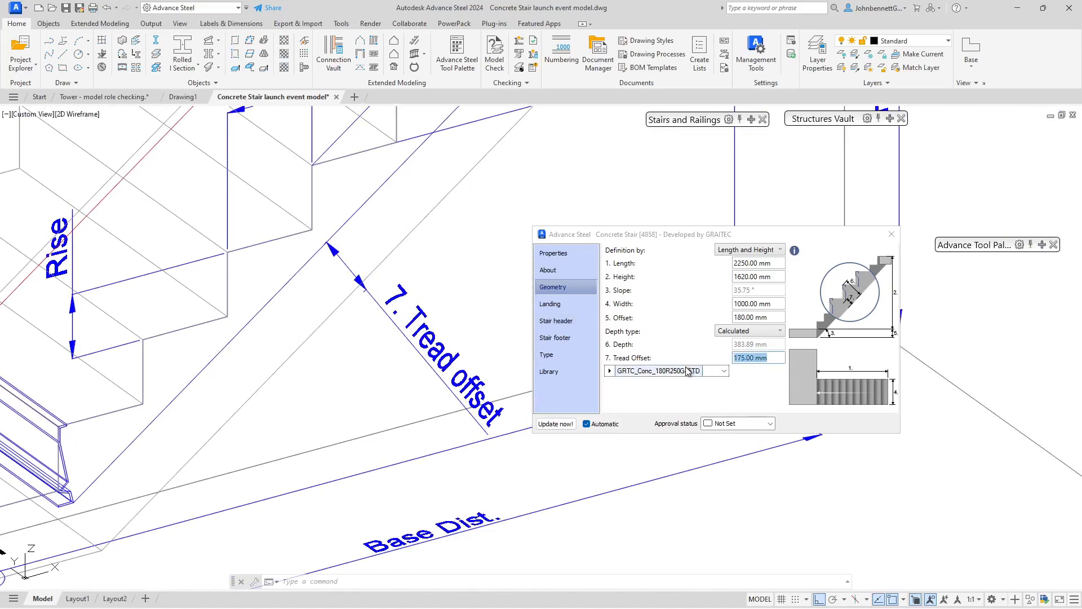
text(200)
key(Return)
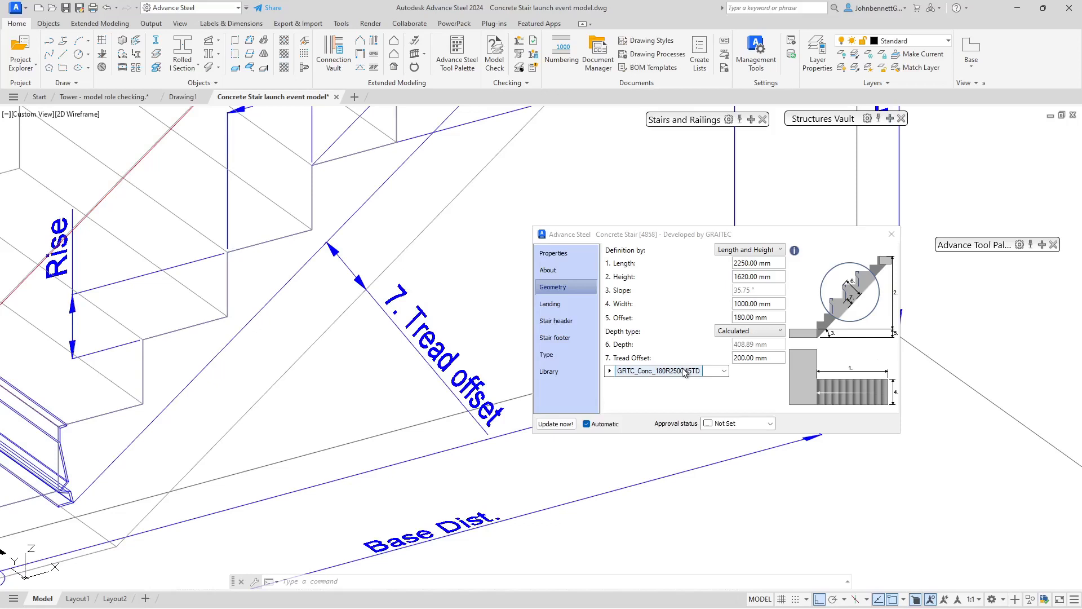
scroll(335, 389, down, 2)
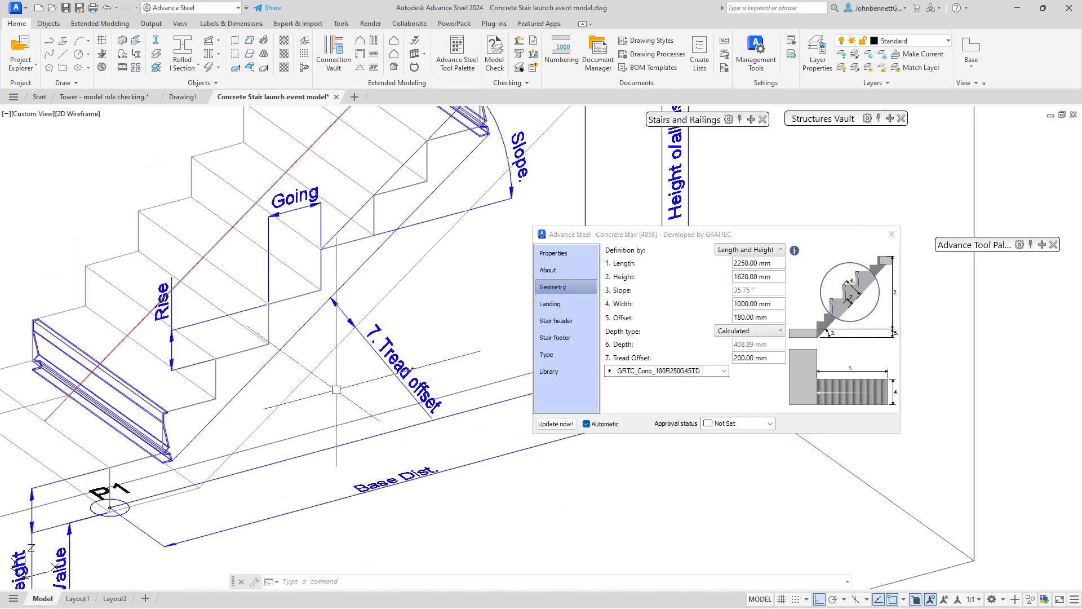
- Try a fixed Depth of 410 mm, then set Depth type back to Calculated (408.89 mm)
click(736, 330)
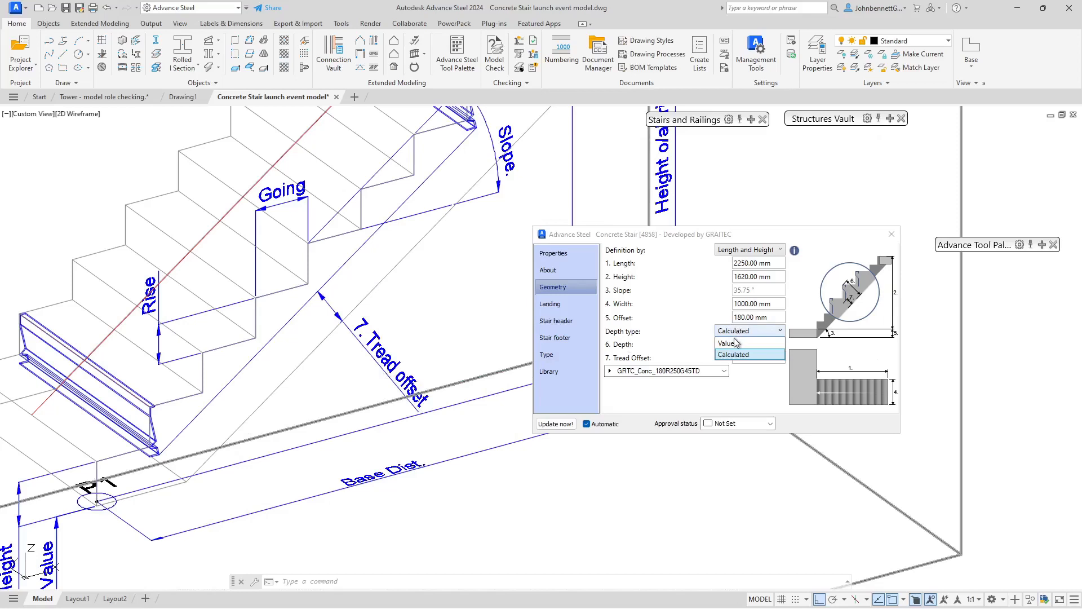
click(728, 343)
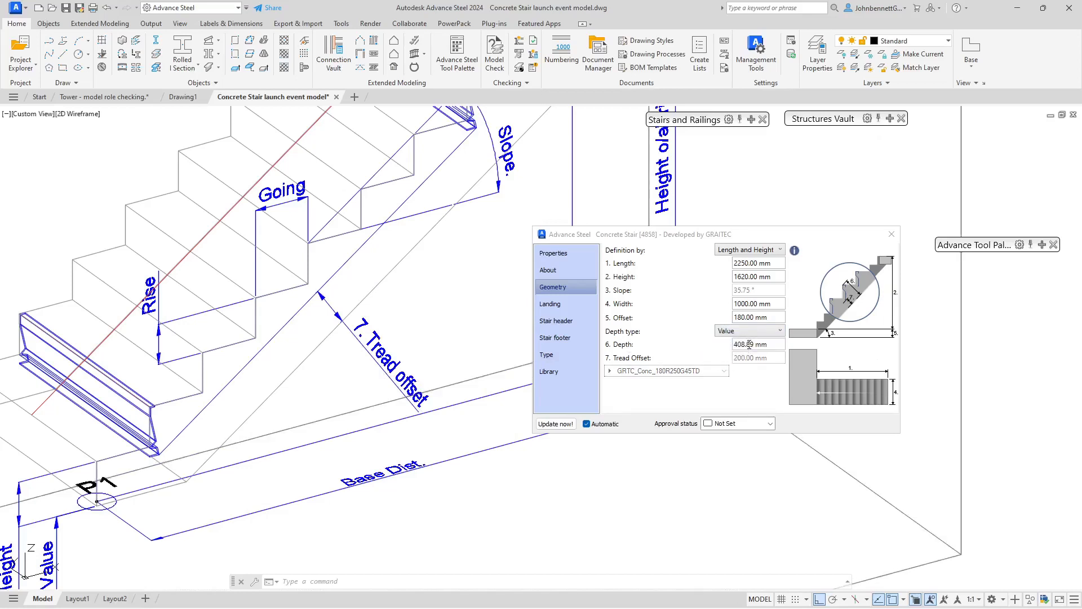
click(744, 344)
click(756, 345)
drag(773, 345, 699, 348)
text(410)
key(Return)
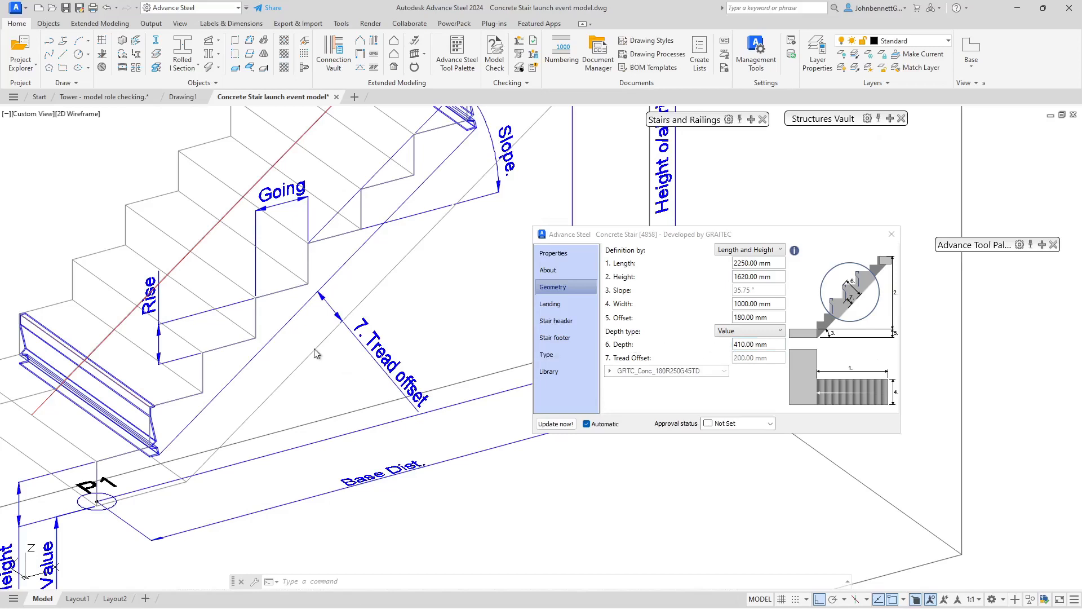
click(736, 331)
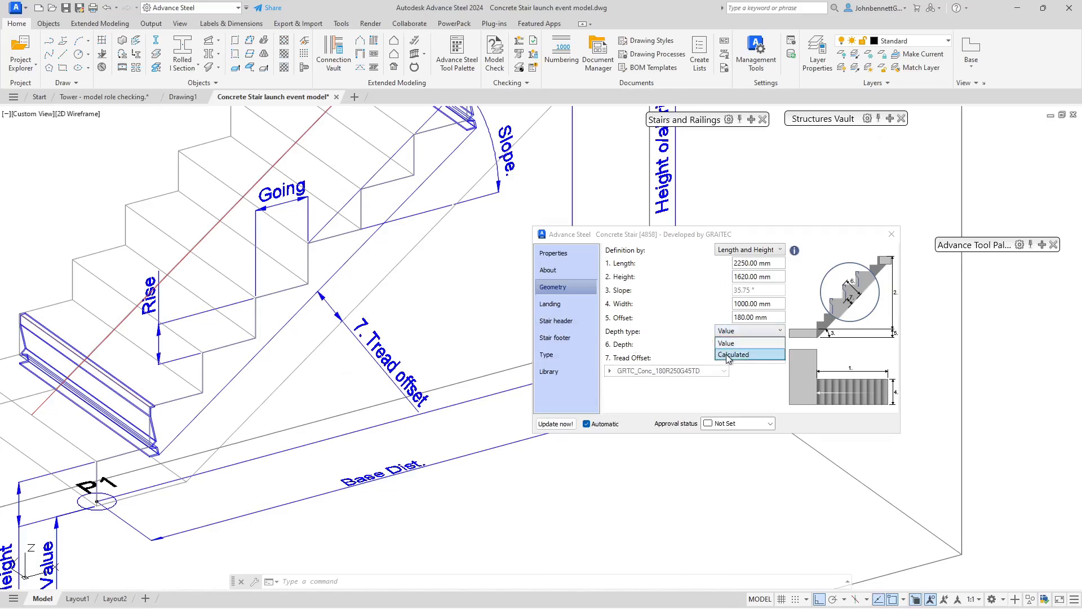
click(699, 358)
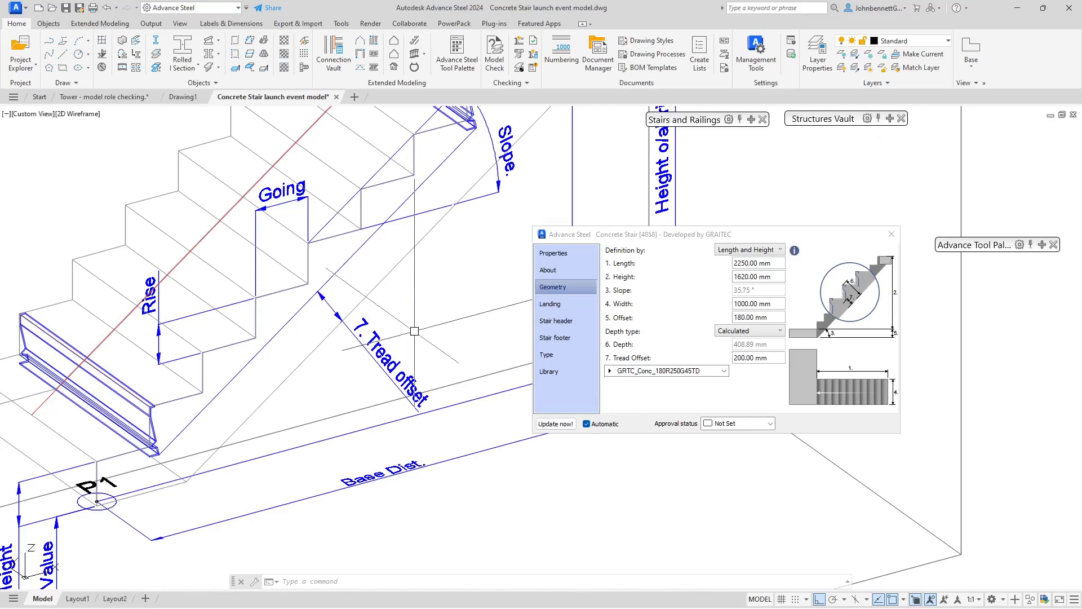
- Frame the stair, select the Width value, and read the geometry definition help note
scroll(386, 352, down, 2)
middle_drag(385, 352, 346, 422)
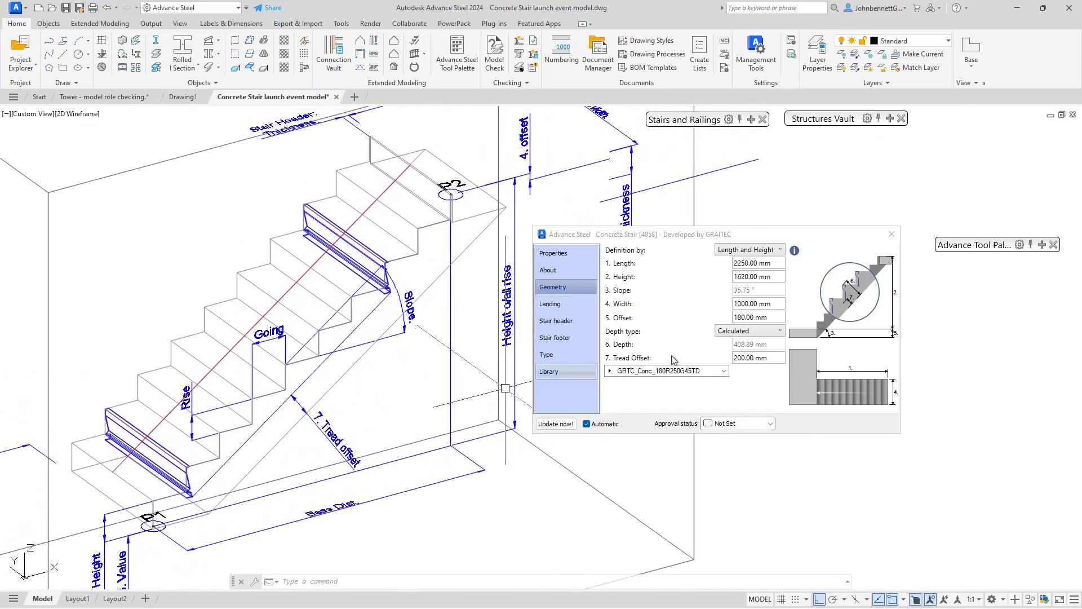
click(757, 305)
click(759, 304)
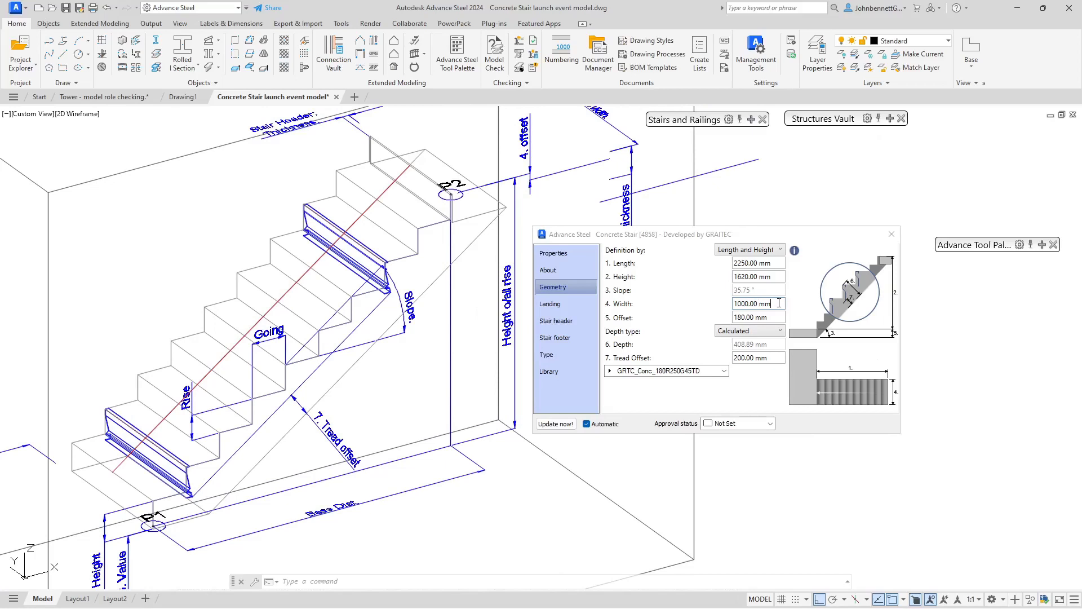
drag(779, 303, 715, 309)
click(758, 235)
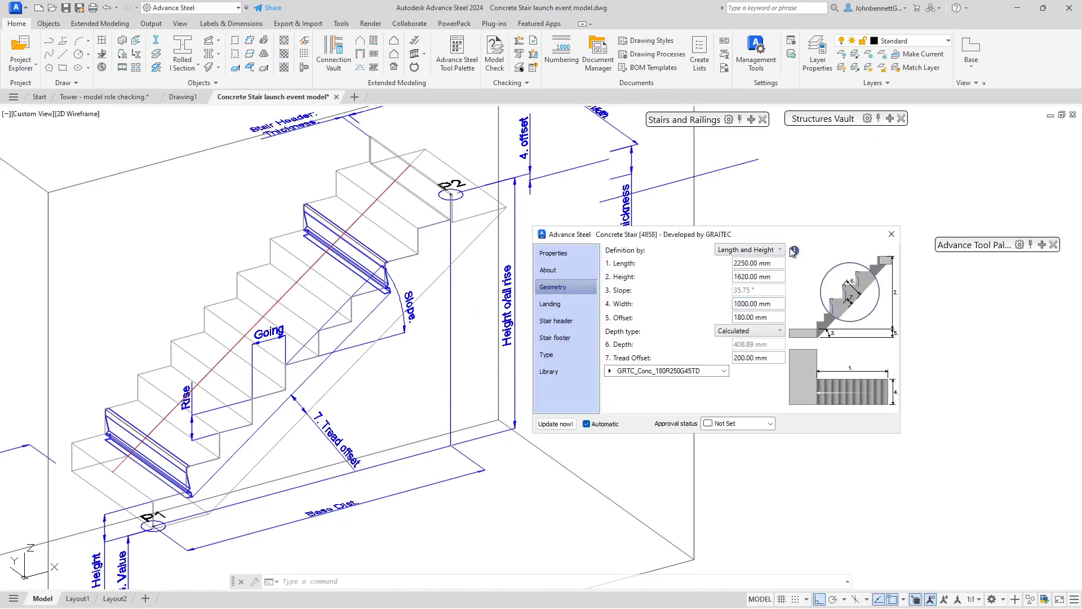
mouse_move(797, 255)
- Glance at the Stair header page, switch to Landing settings, and frame the stair's top end
click(559, 323)
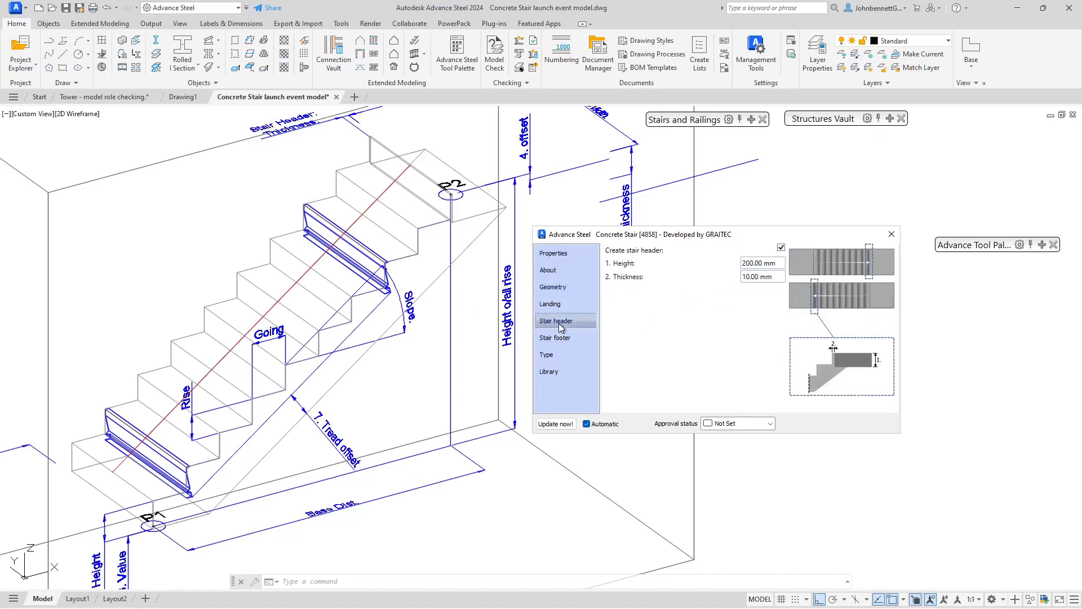
click(557, 304)
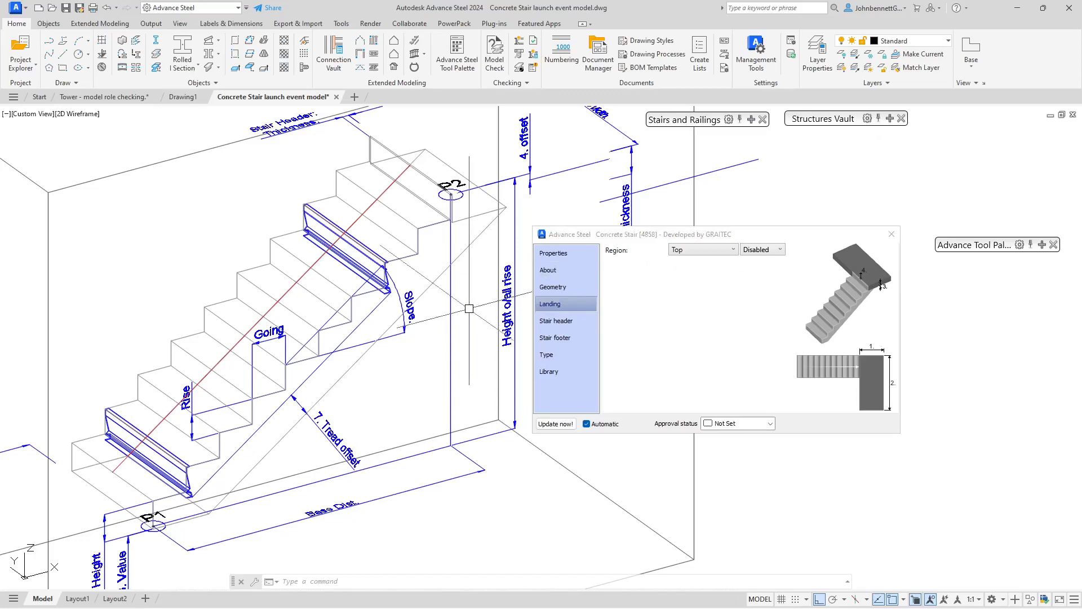
mouse_move(509, 290)
middle_down()
mouse_move(382, 297)
mouse_move(320, 437)
middle_up()
scroll(394, 338, up, 3)
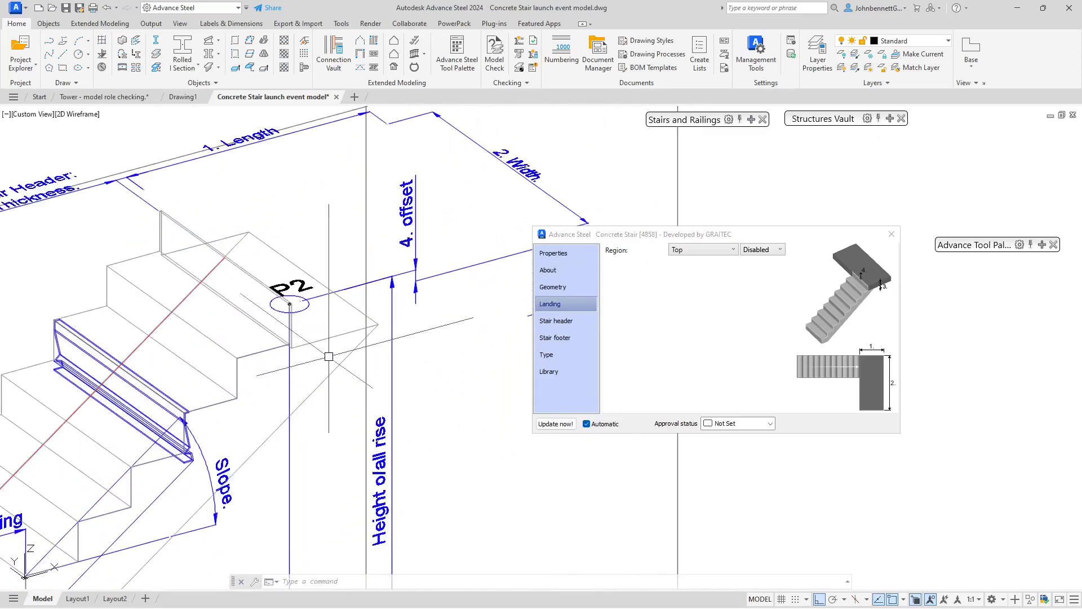
middle_drag(523, 229, 513, 272)
drag(564, 234, 583, 226)
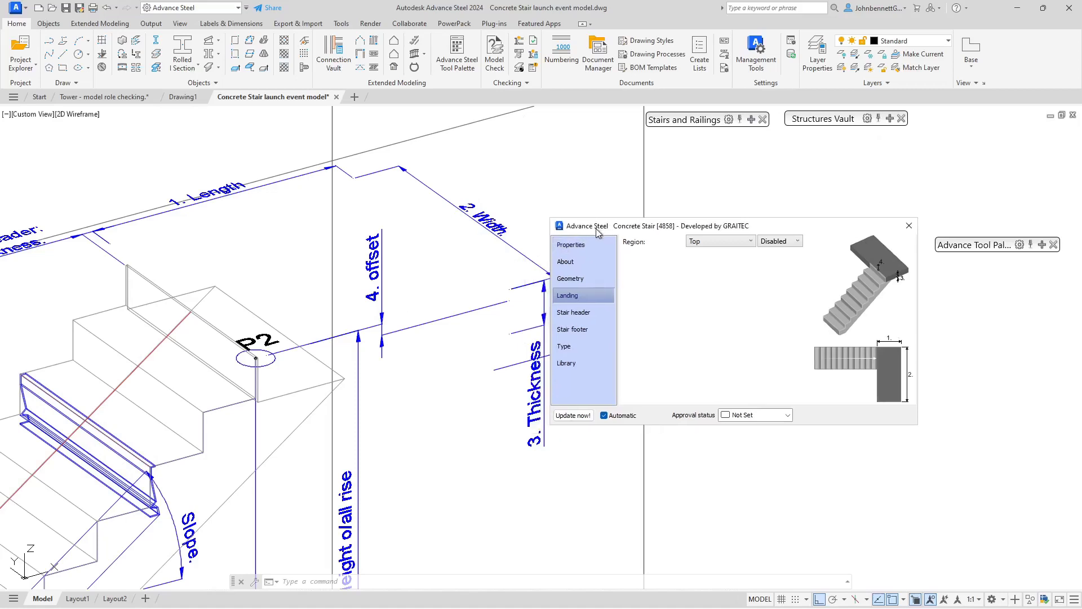
- Keep region Top and enable the landing, a 1000 × 1000 mm slab 200 mm thick
click(748, 247)
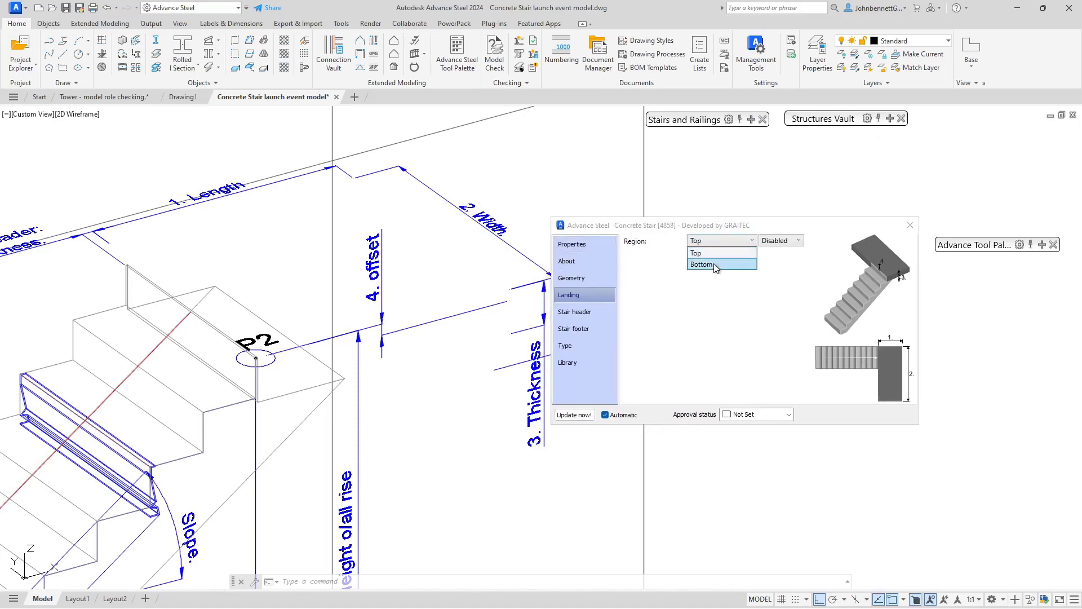
click(779, 231)
click(791, 243)
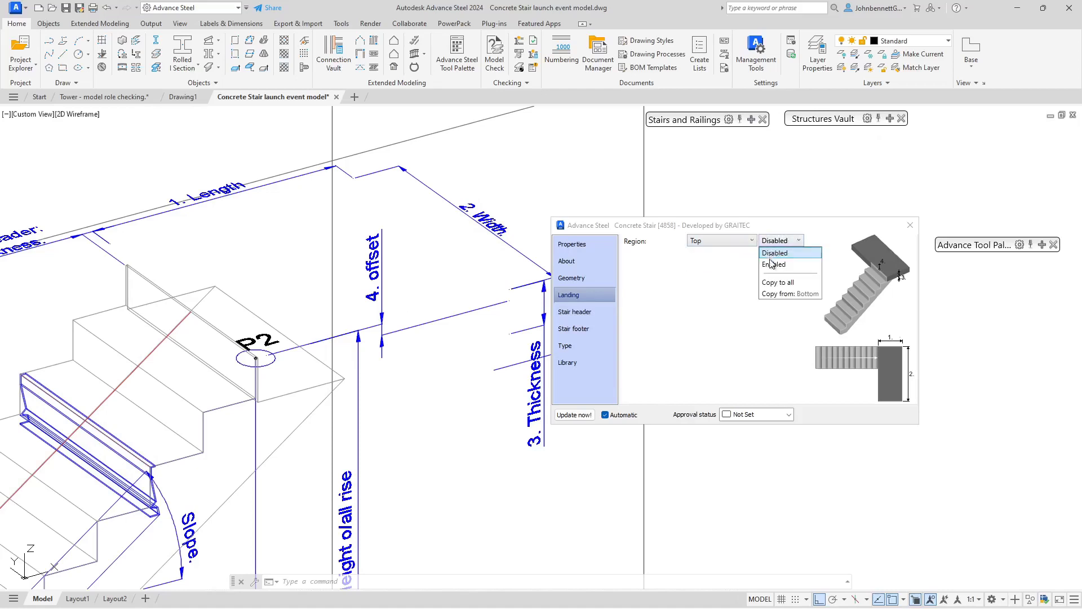
click(773, 263)
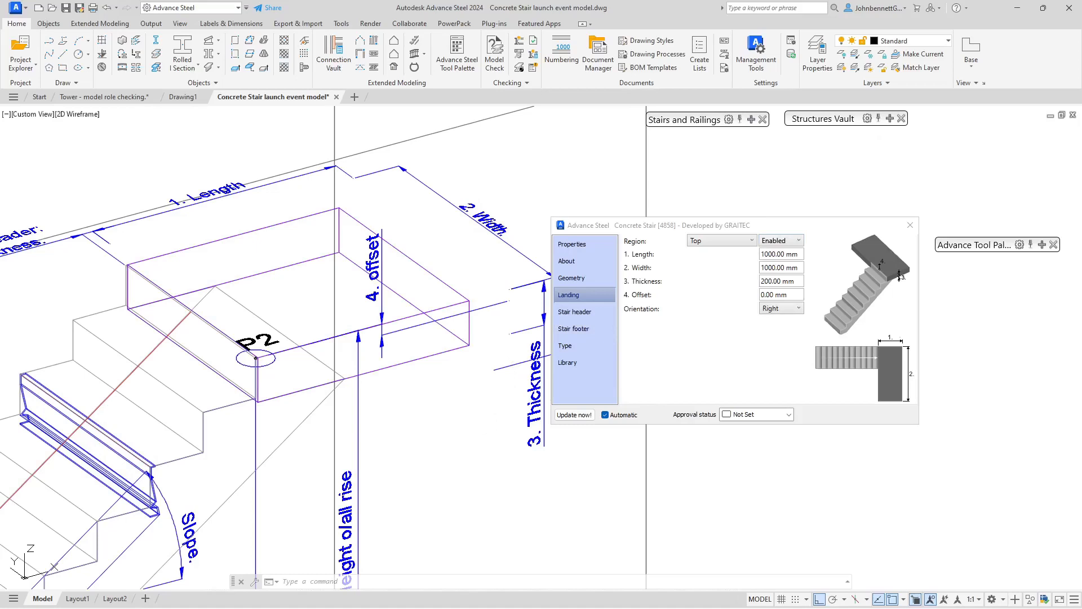
scroll(411, 401, down, 3)
middle_drag(413, 405, 405, 389)
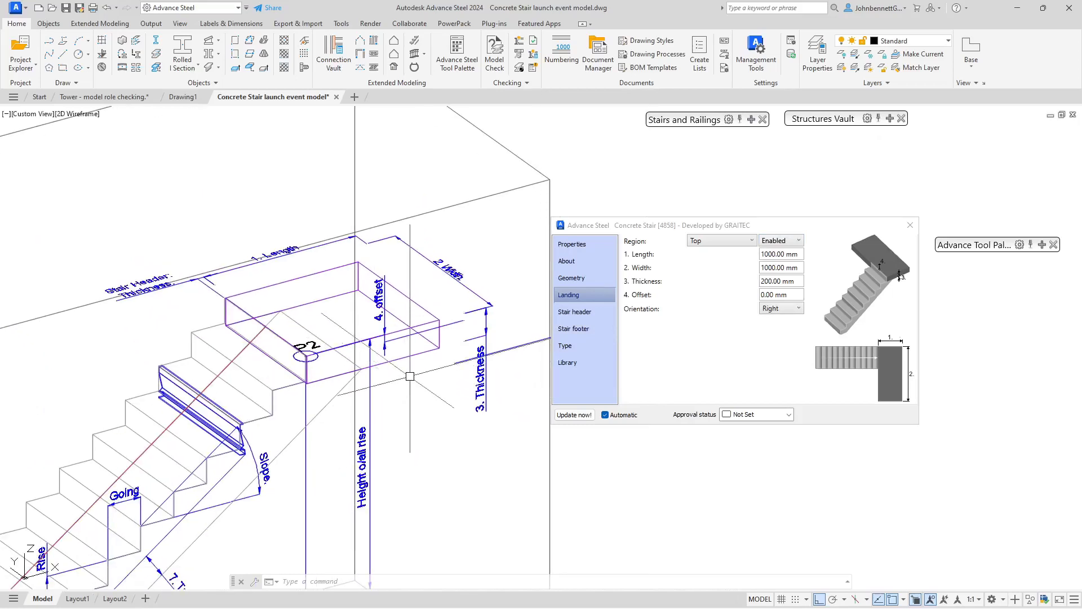
- Set the top landing to 1150 mm long and 1200 mm wide, keeping orientation Right after trying Left
click(397, 358)
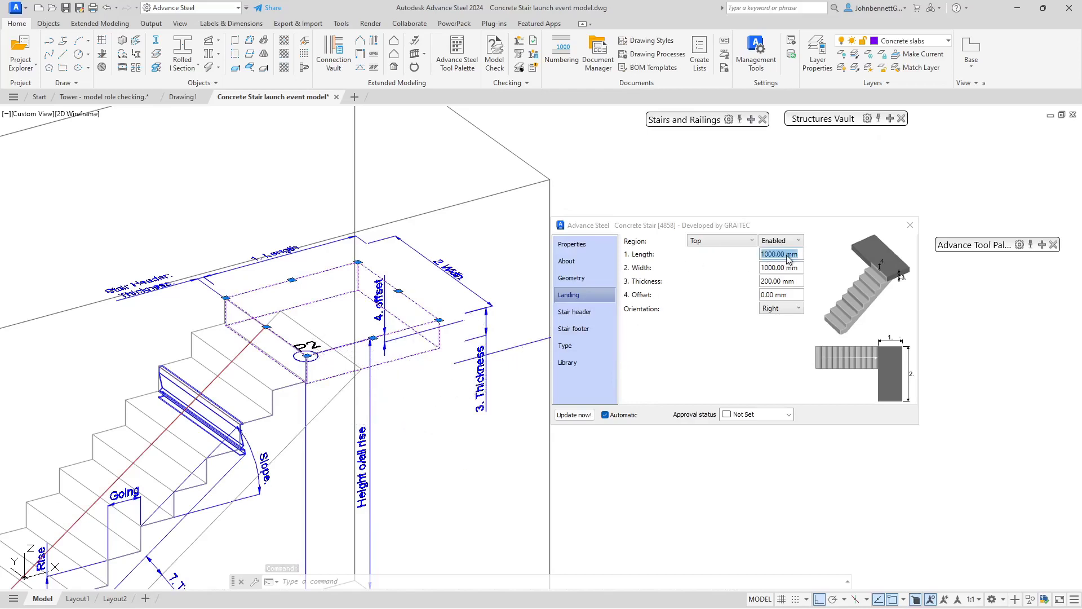
drag(798, 254, 735, 265)
text(1150)
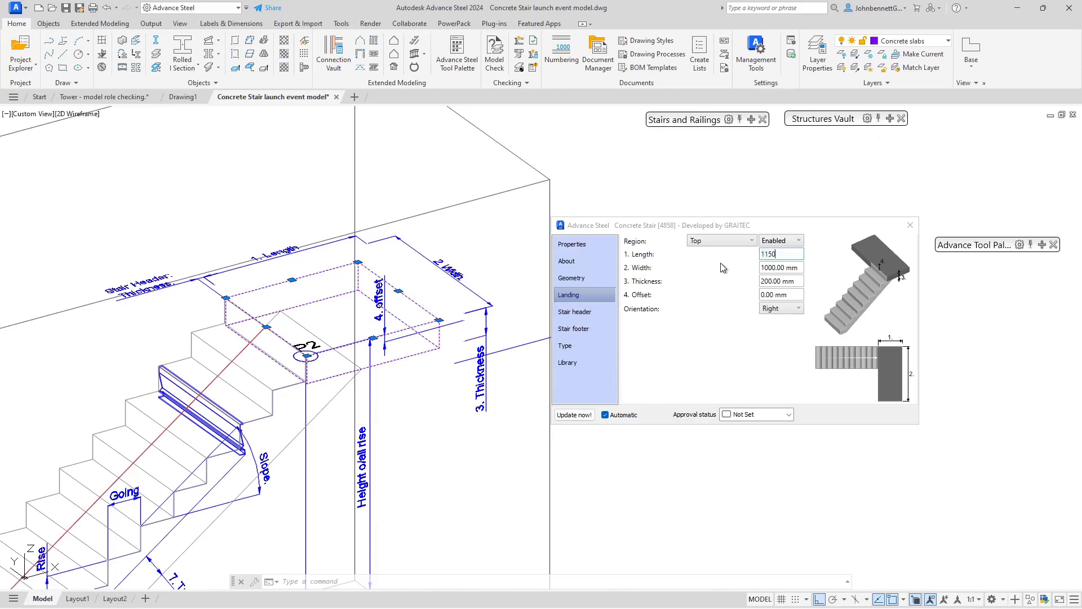
key(Return)
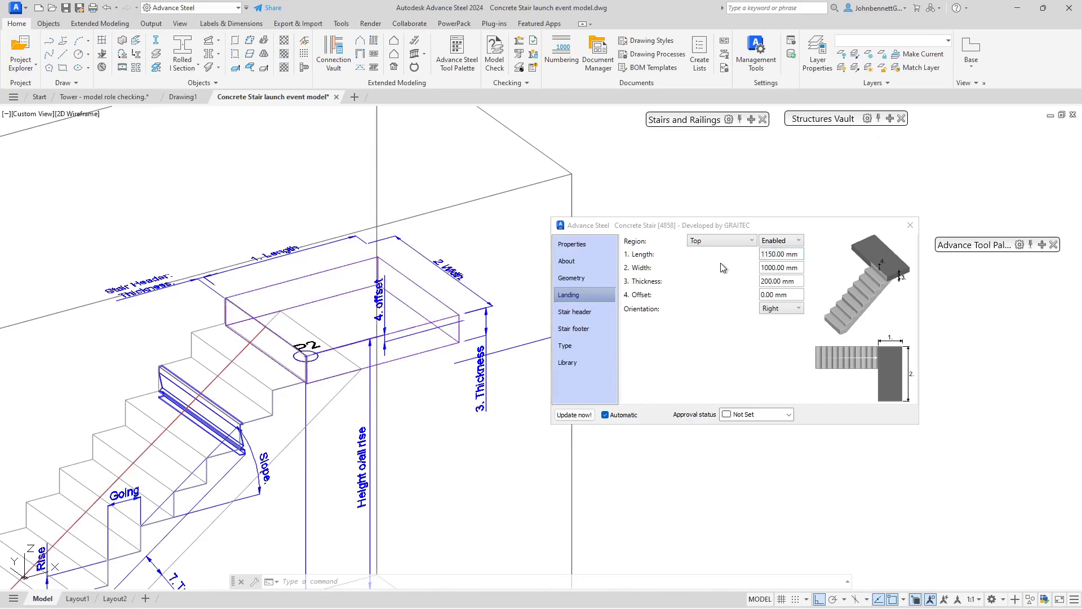
click(774, 268)
drag(800, 268, 740, 274)
text(1200)
key(Return)
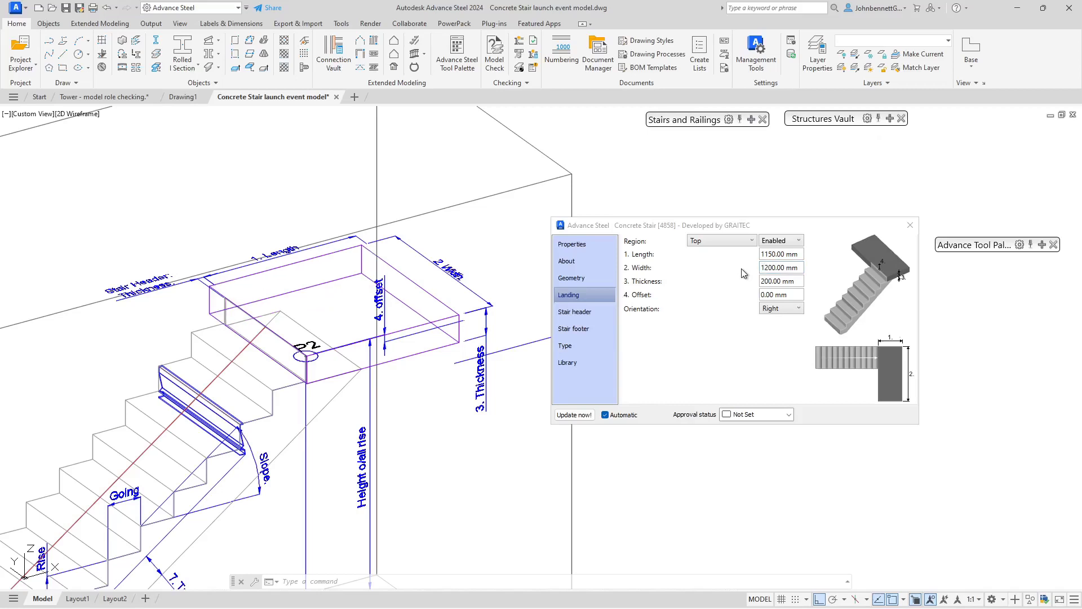
click(778, 311)
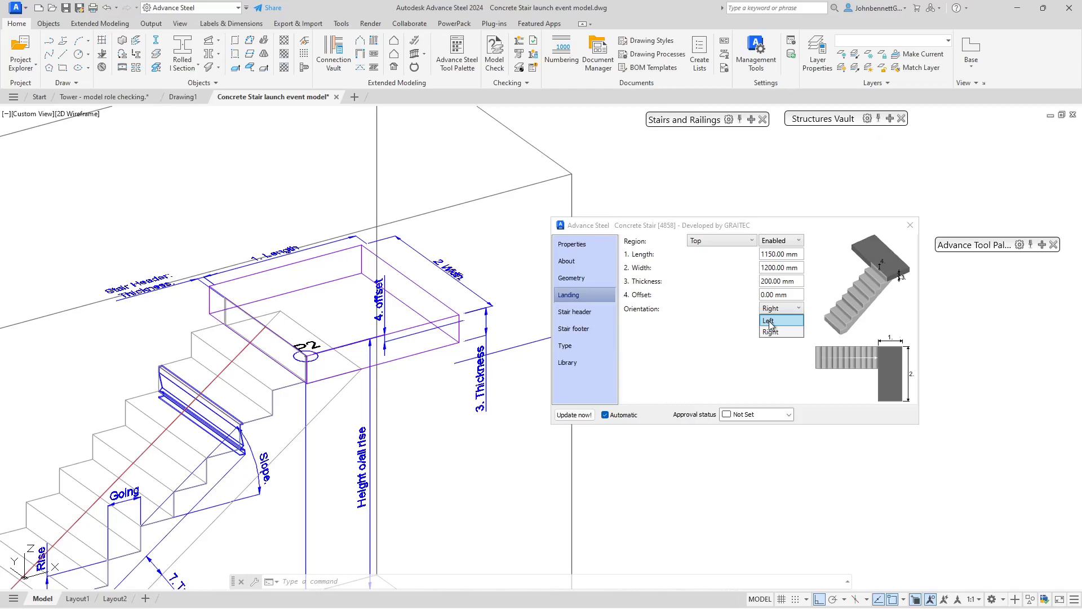
click(770, 321)
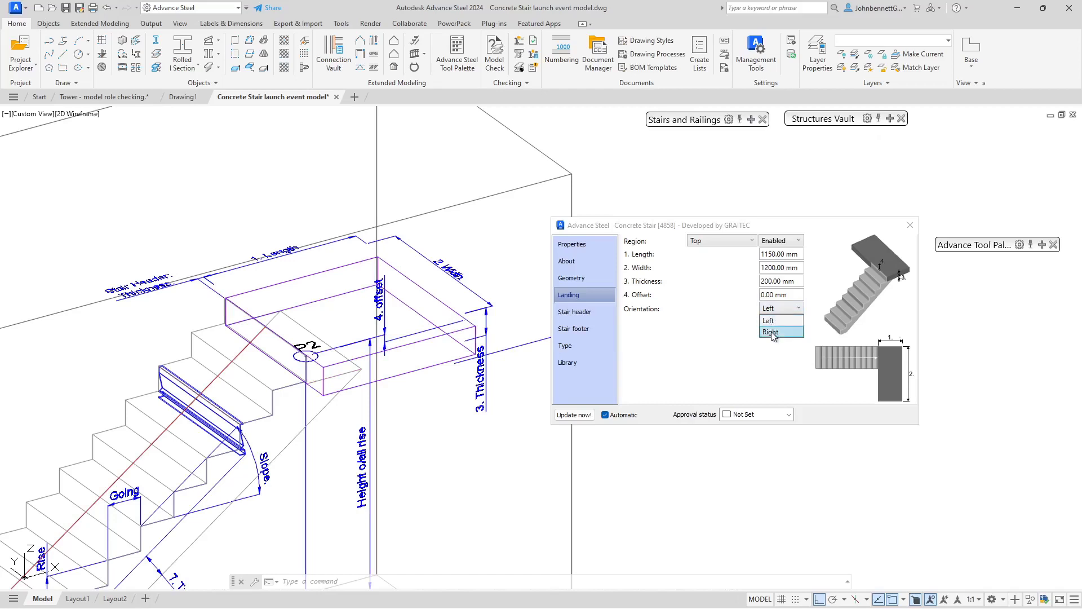
click(770, 332)
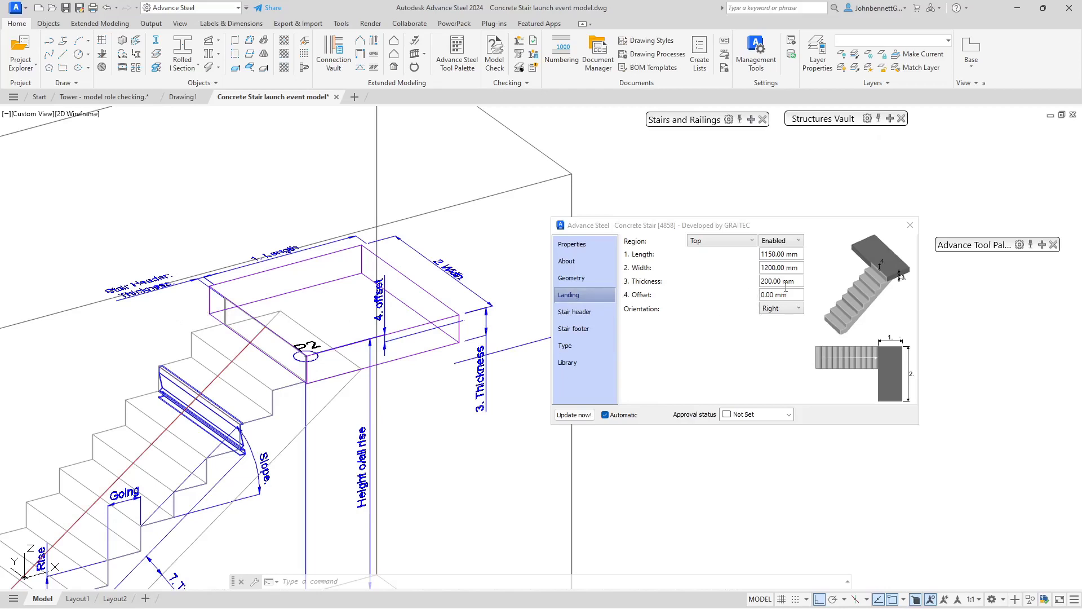
- On the Stair header page, change the header height to 150 mm, then back to 200 mm
drag(796, 280, 746, 284)
click(573, 315)
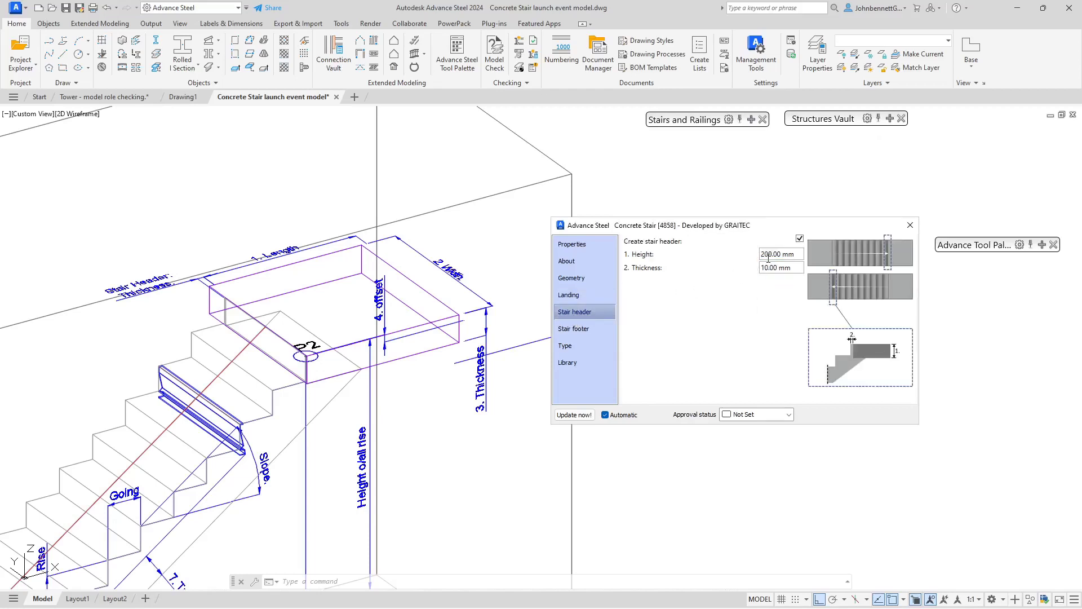
click(796, 253)
click(796, 253)
drag(796, 254, 736, 263)
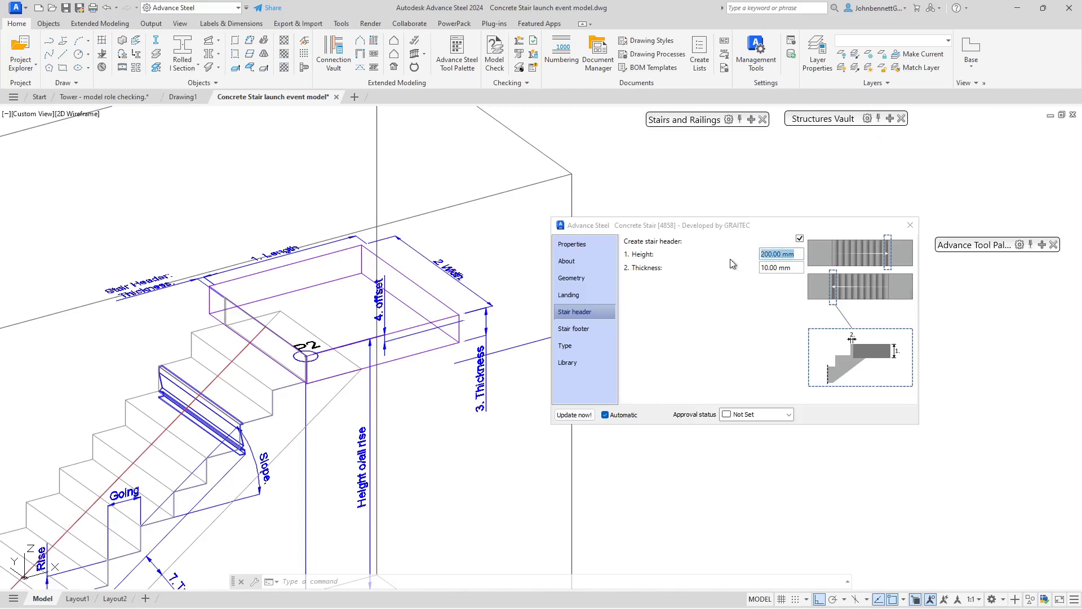
text(150)
key(Return)
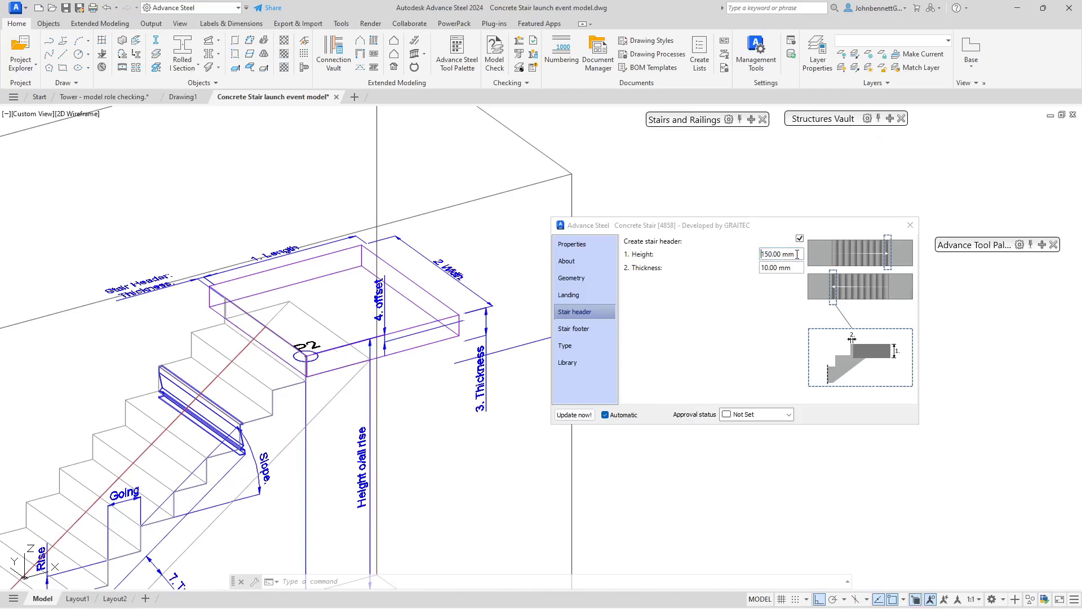
drag(797, 254, 730, 261)
text(200)
key(Return)
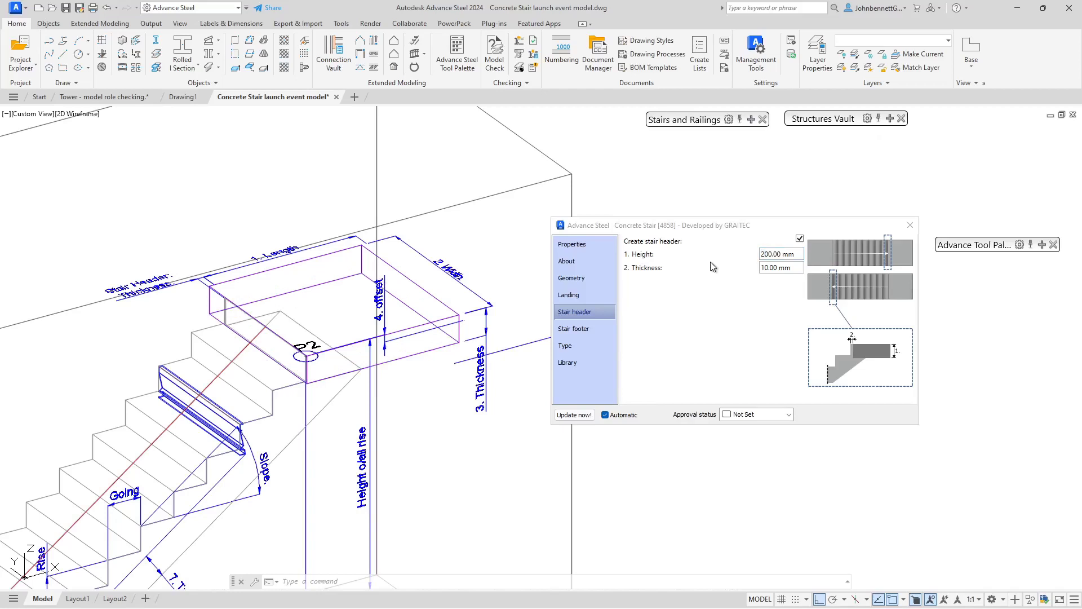
- On the Landing page, try a -50 mm landing offset, then reset it to 0 mm
click(571, 296)
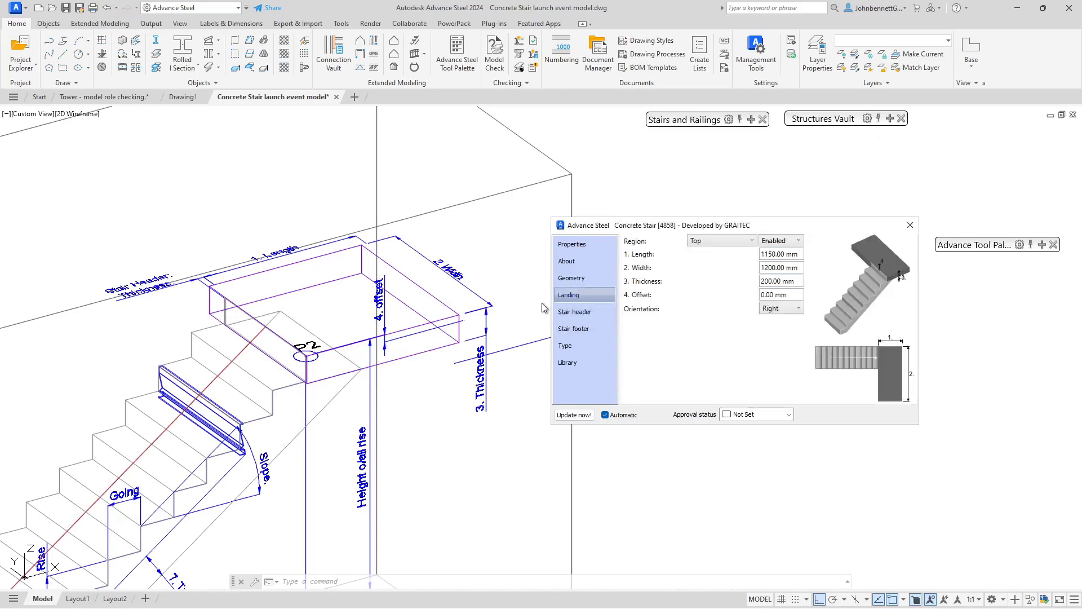
click(788, 295)
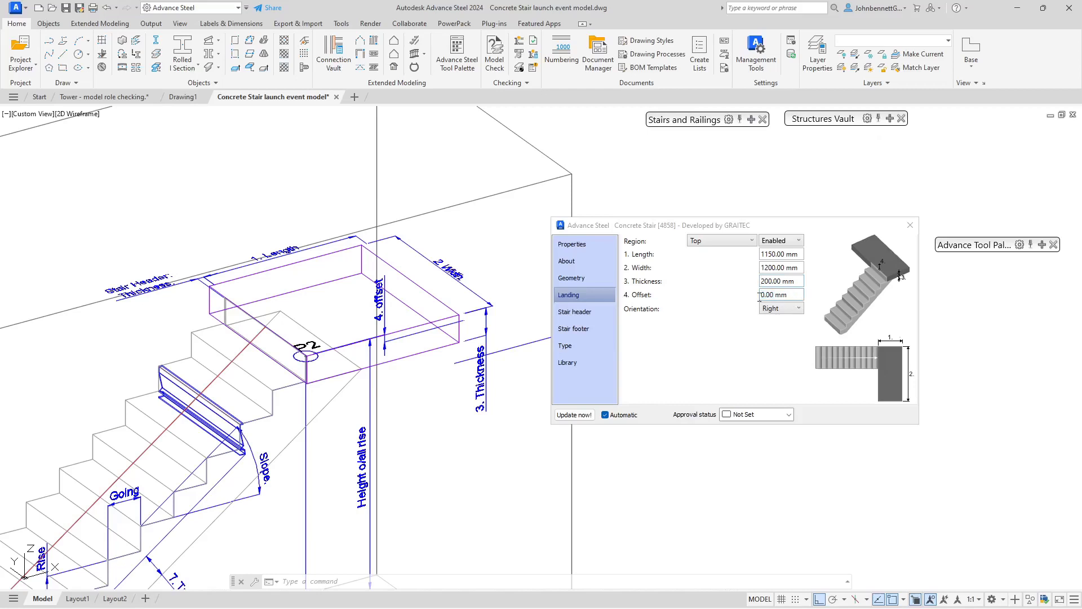
double_click(761, 295)
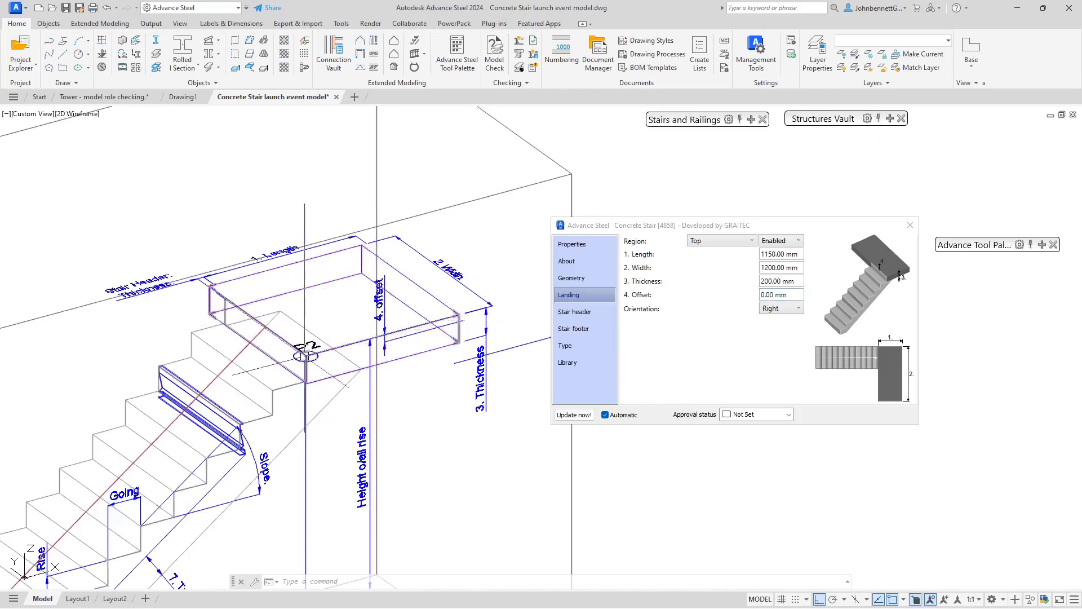
scroll(305, 355, up, 4)
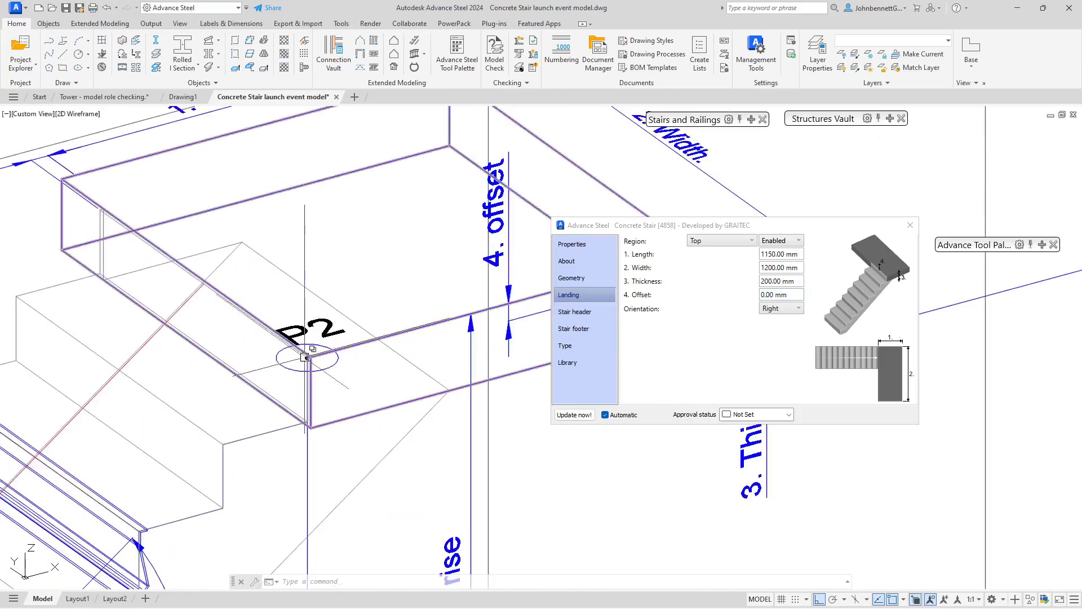
double_click(774, 295)
text(-)
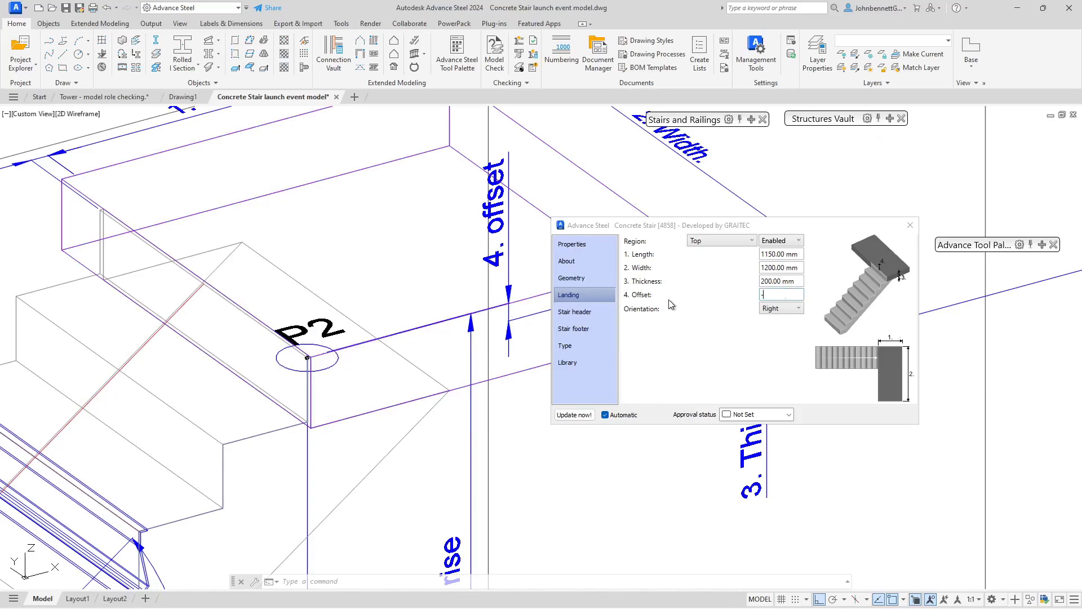
text(50)
key(Return)
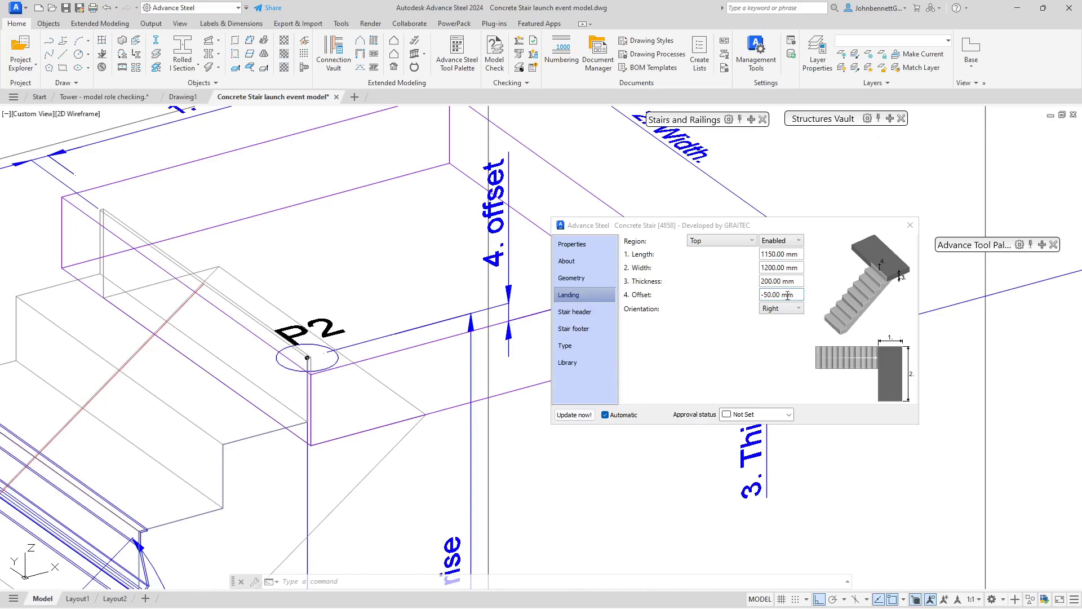
drag(789, 294, 743, 298)
text(0)
key(Return)
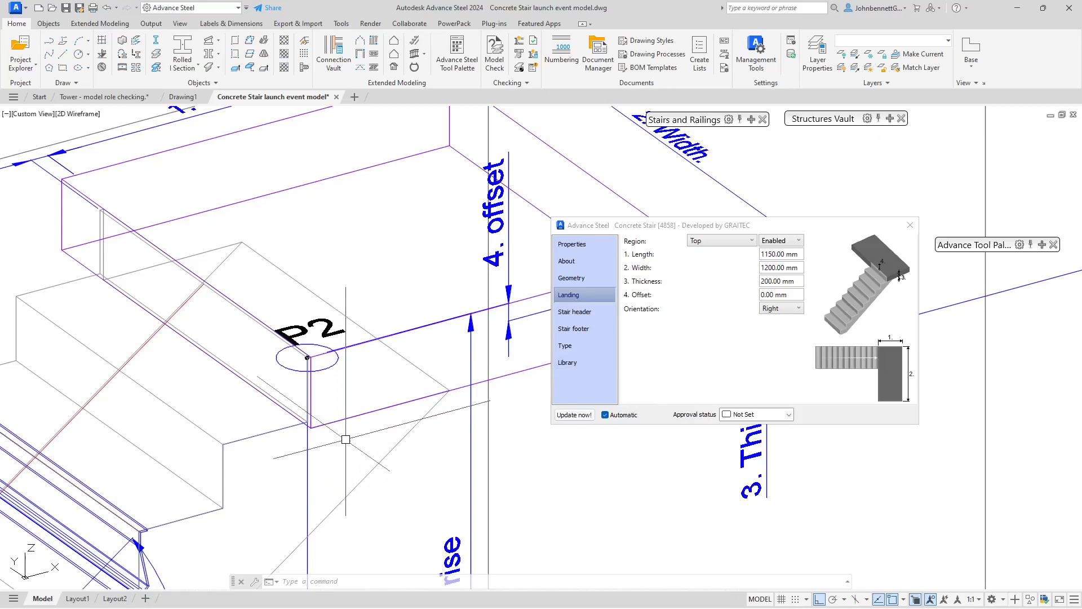
middle_drag(319, 451, 333, 443)
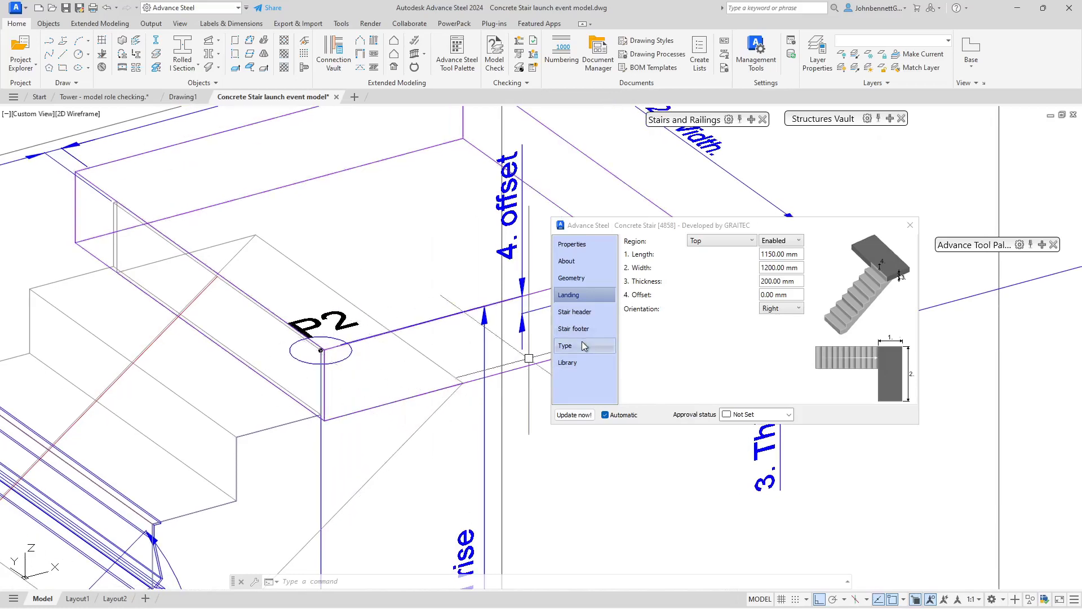
- Set the stair header thickness to 50 mm
click(580, 314)
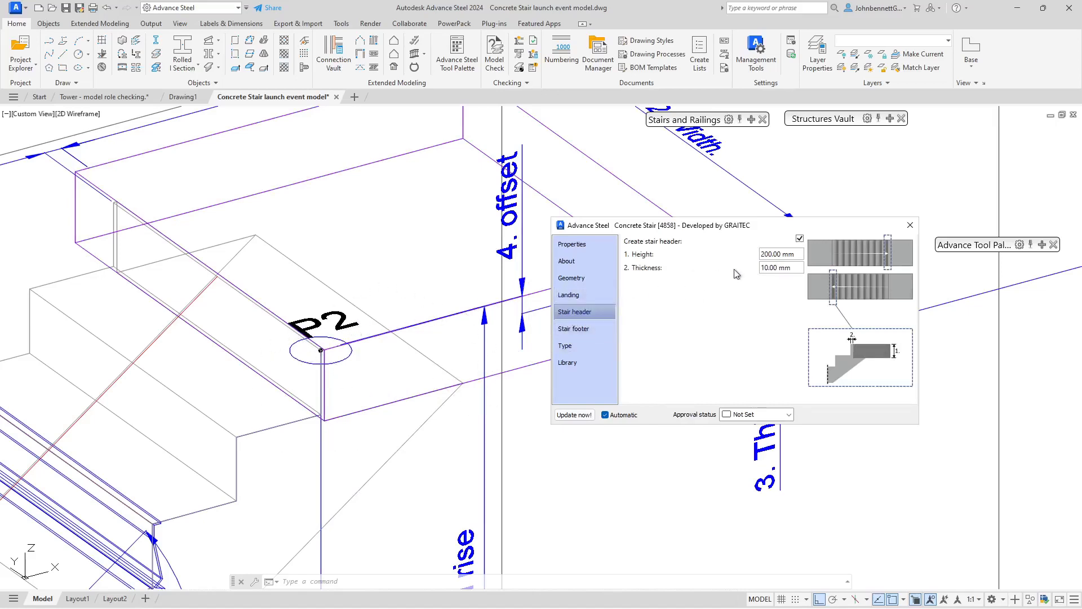
click(795, 252)
drag(795, 252, 739, 259)
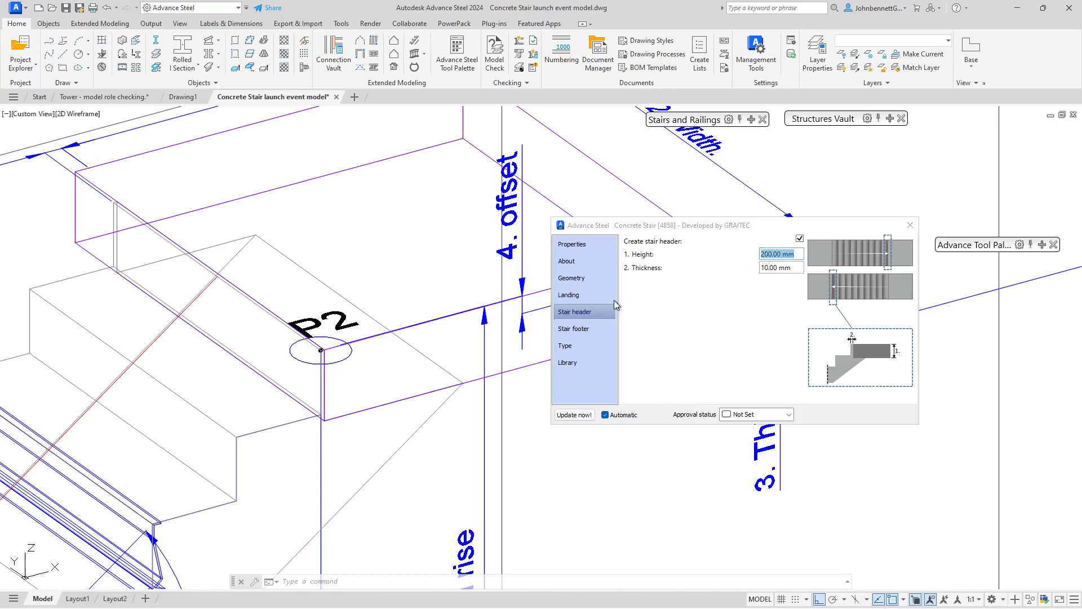
click(577, 293)
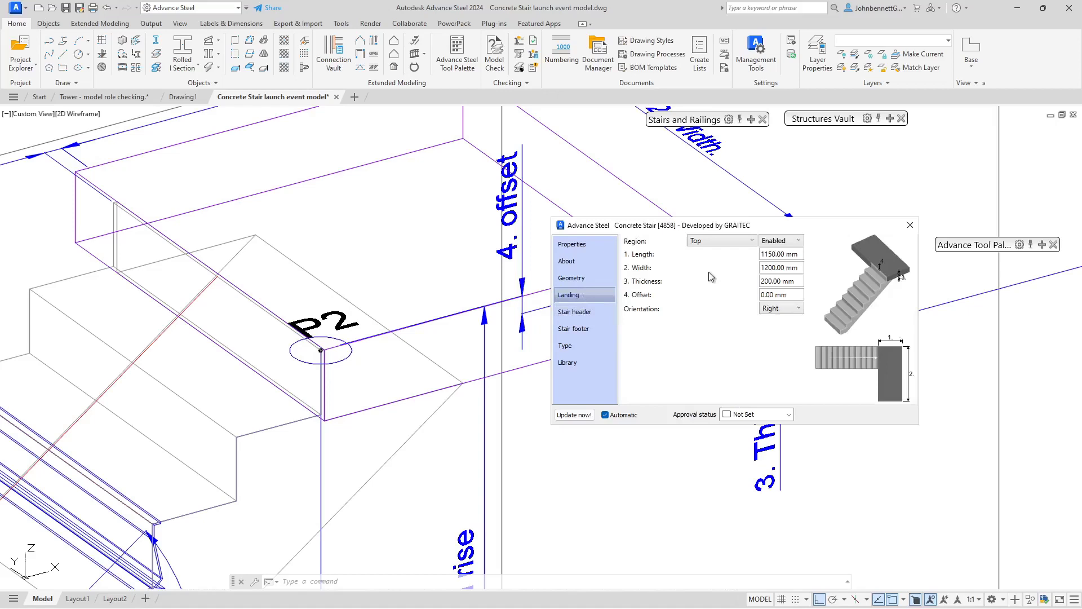
click(574, 312)
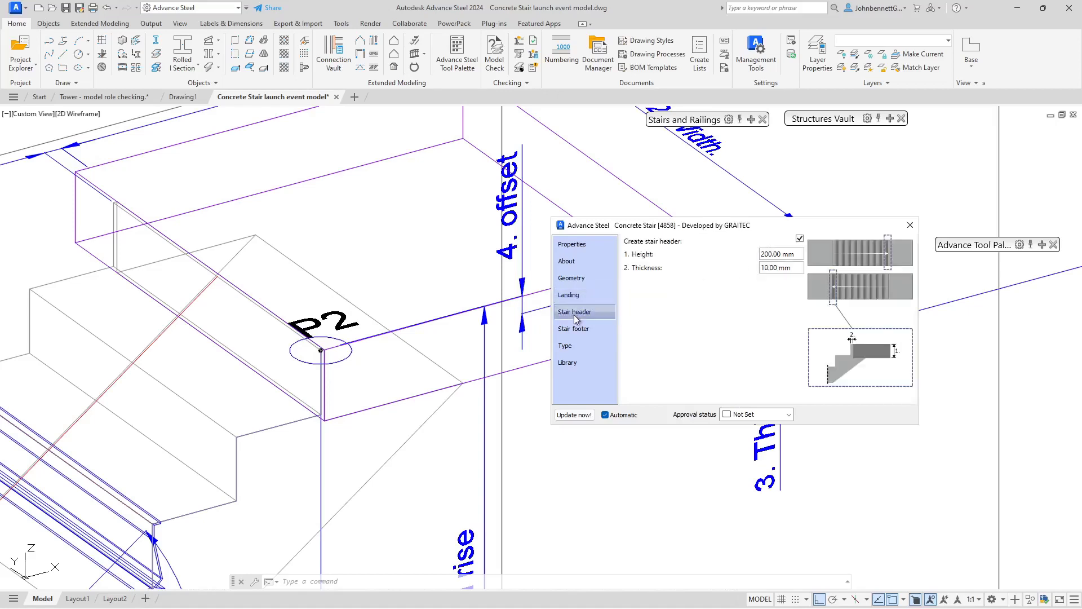
click(786, 265)
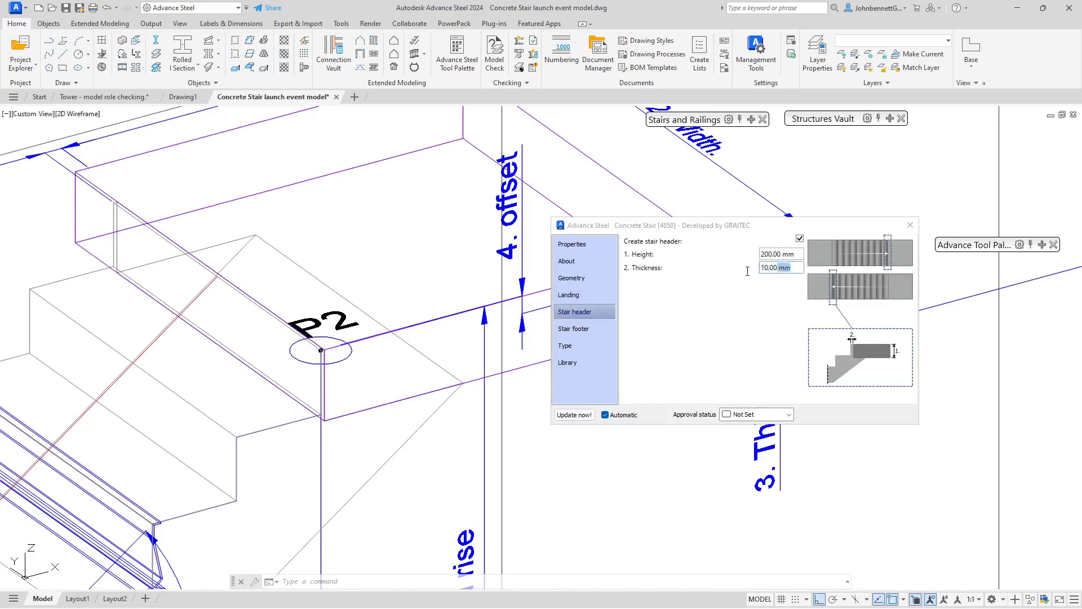
scroll(367, 383, down, 4)
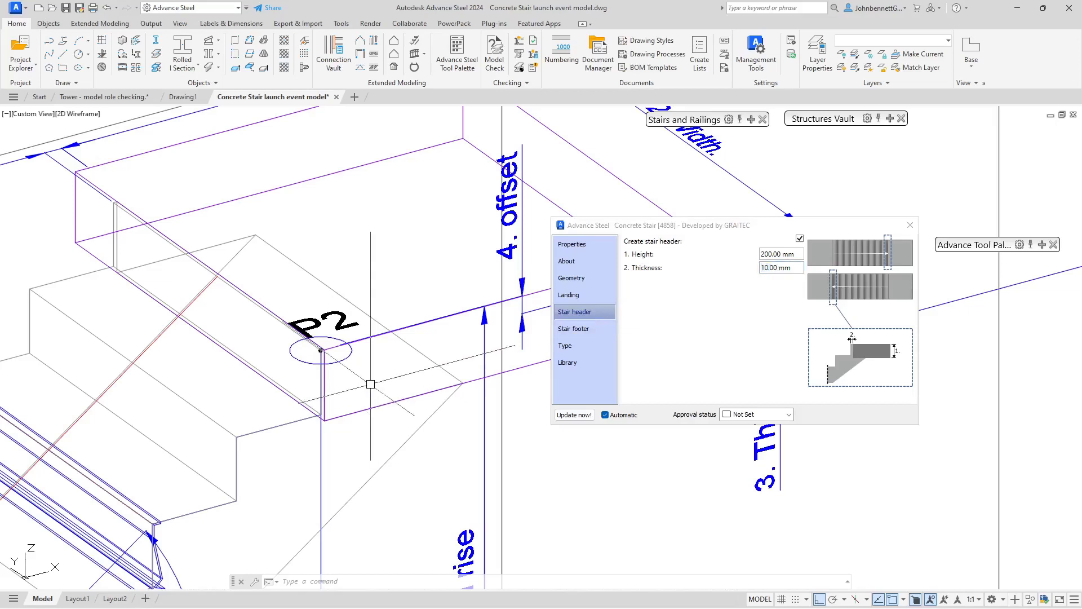
middle_drag(365, 385, 389, 397)
scroll(389, 398, up, 3)
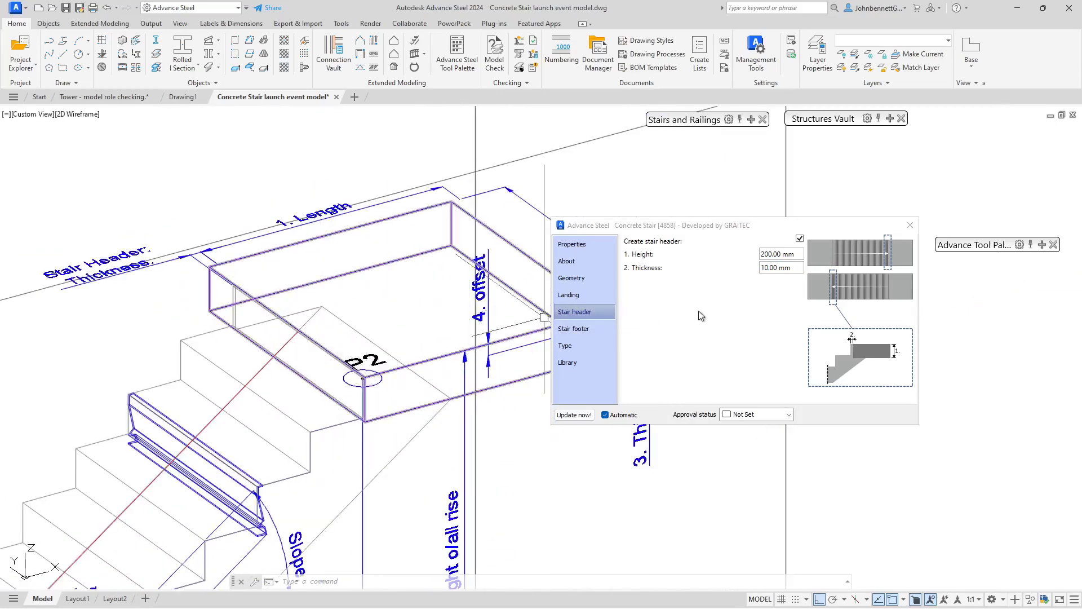
click(791, 268)
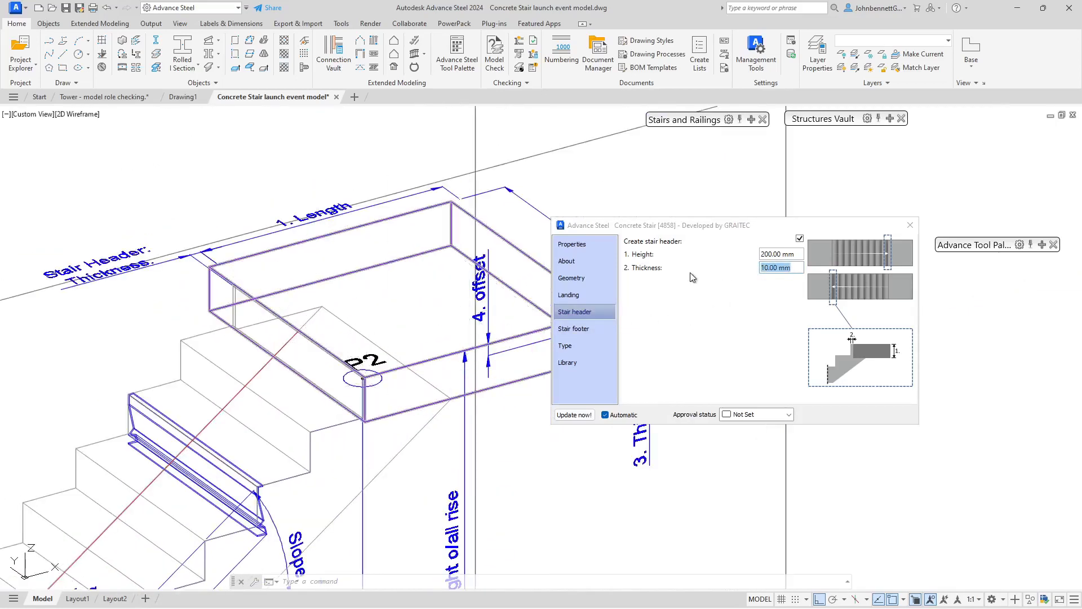
text(50)
key(Return)
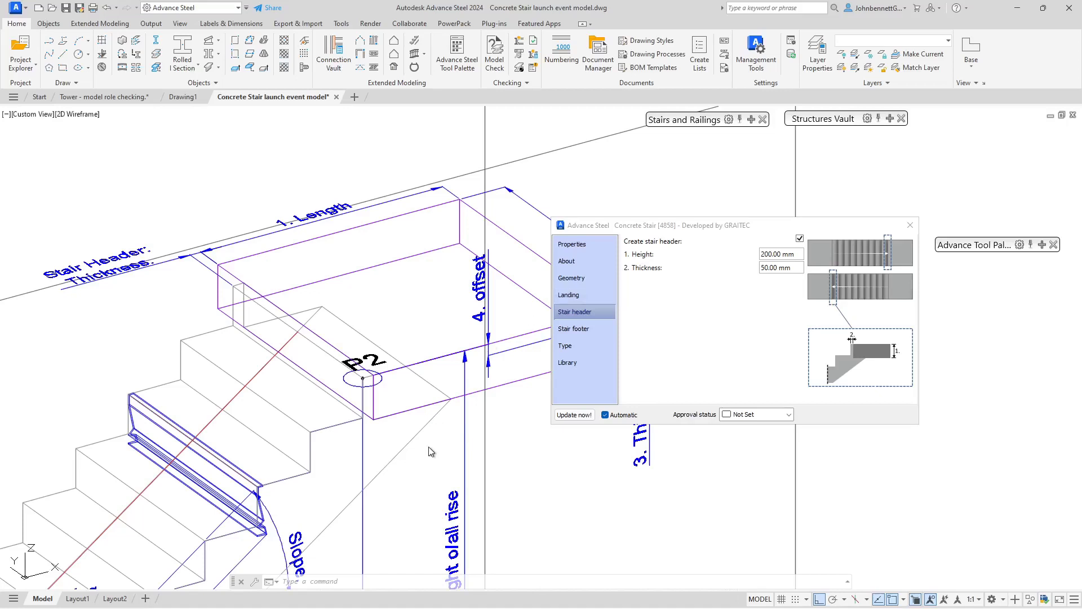
- Return to the Landing page and pan the view toward the bottom landing at P1
click(570, 294)
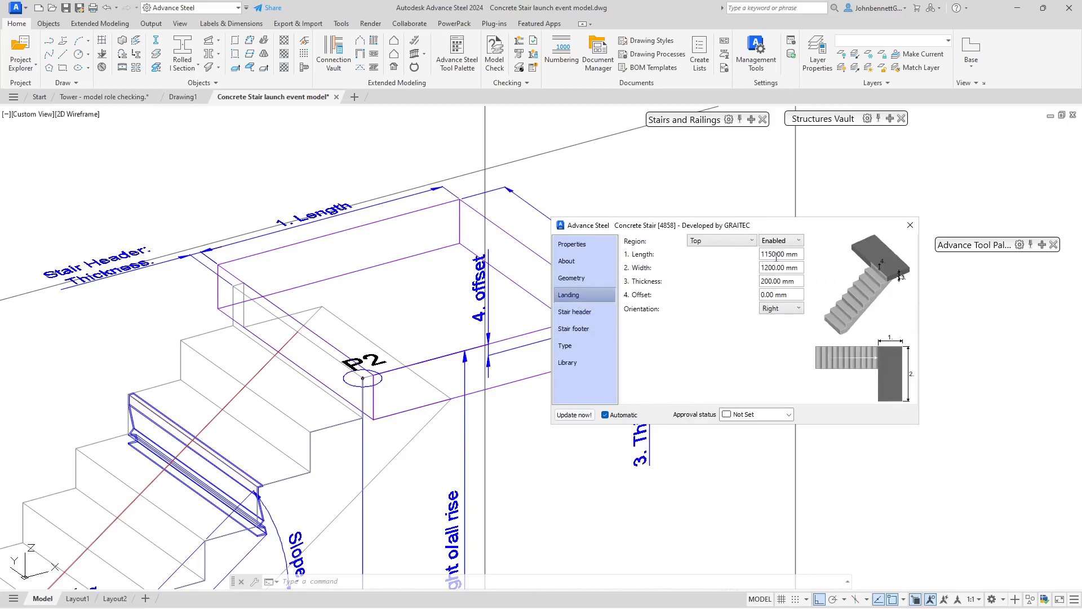
click(796, 254)
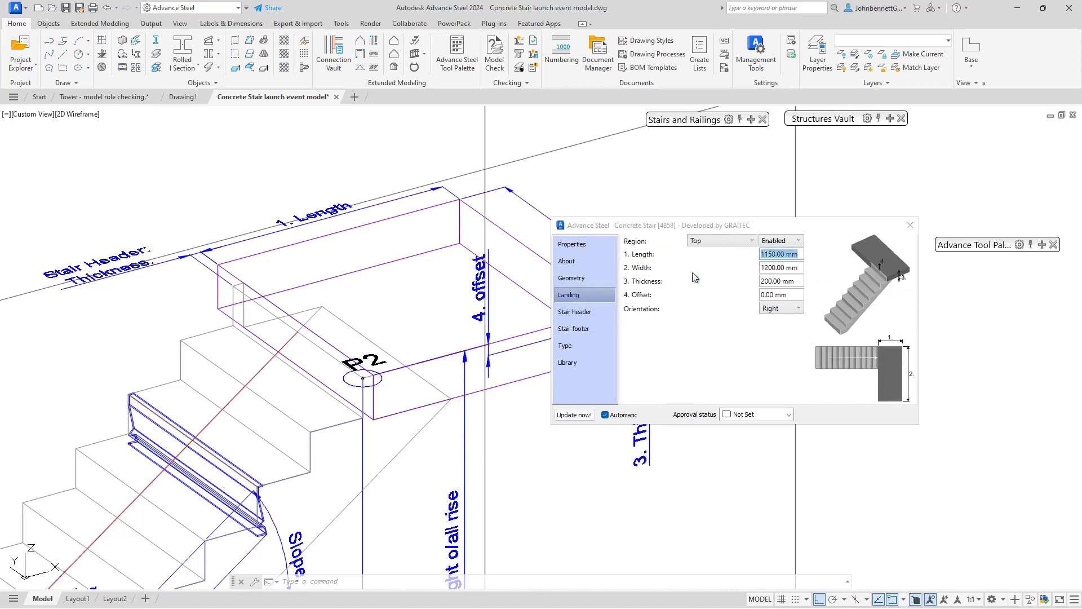
scroll(457, 437, down, 2)
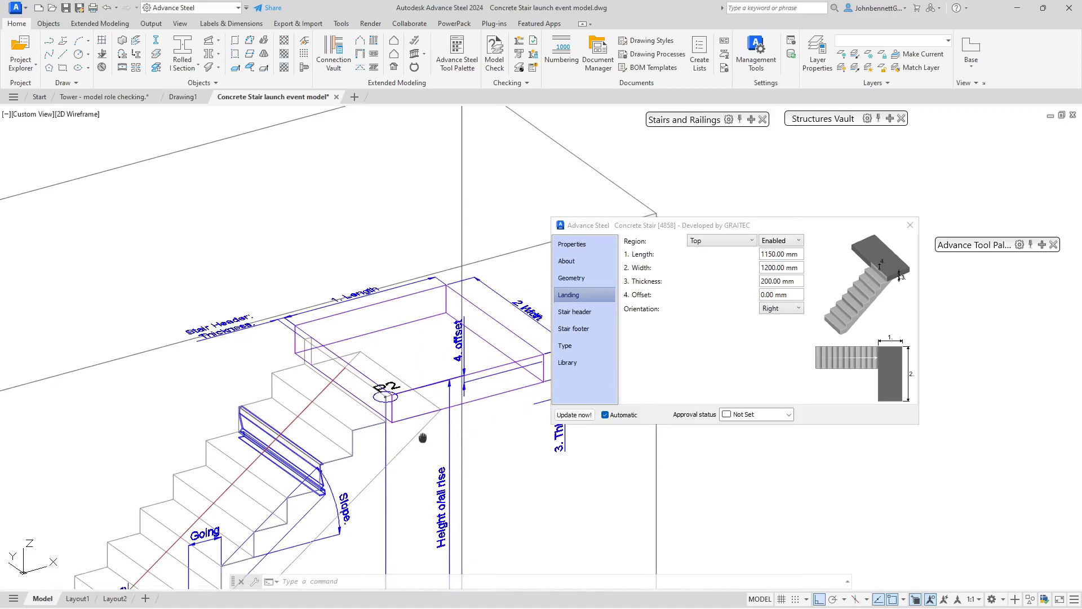
middle_drag(424, 437, 386, 403)
middle_drag(317, 482, 437, 333)
scroll(338, 391, up, 5)
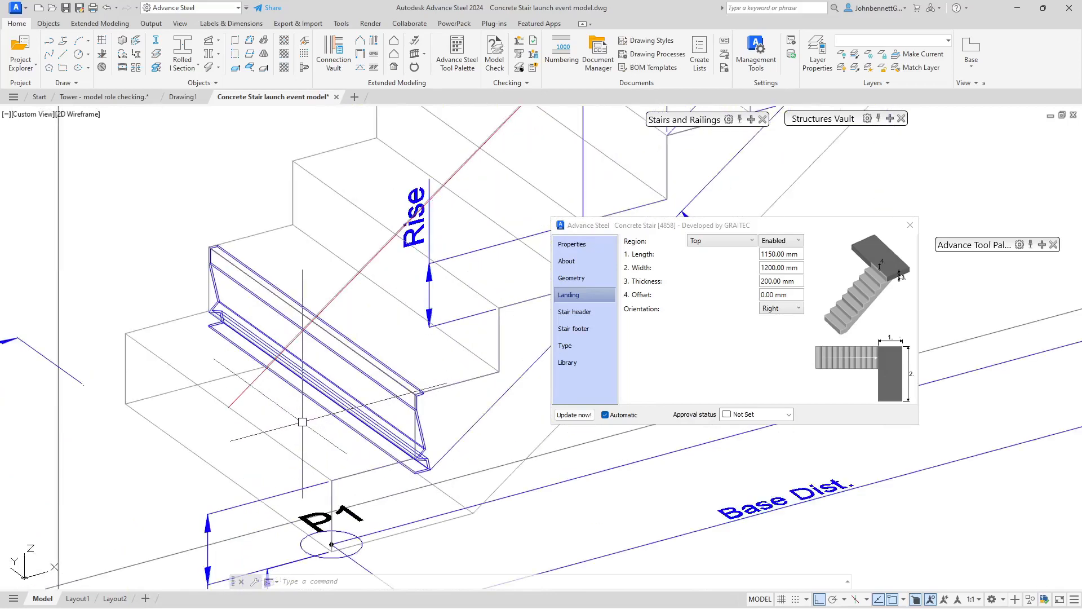
middle_drag(338, 391, 389, 328)
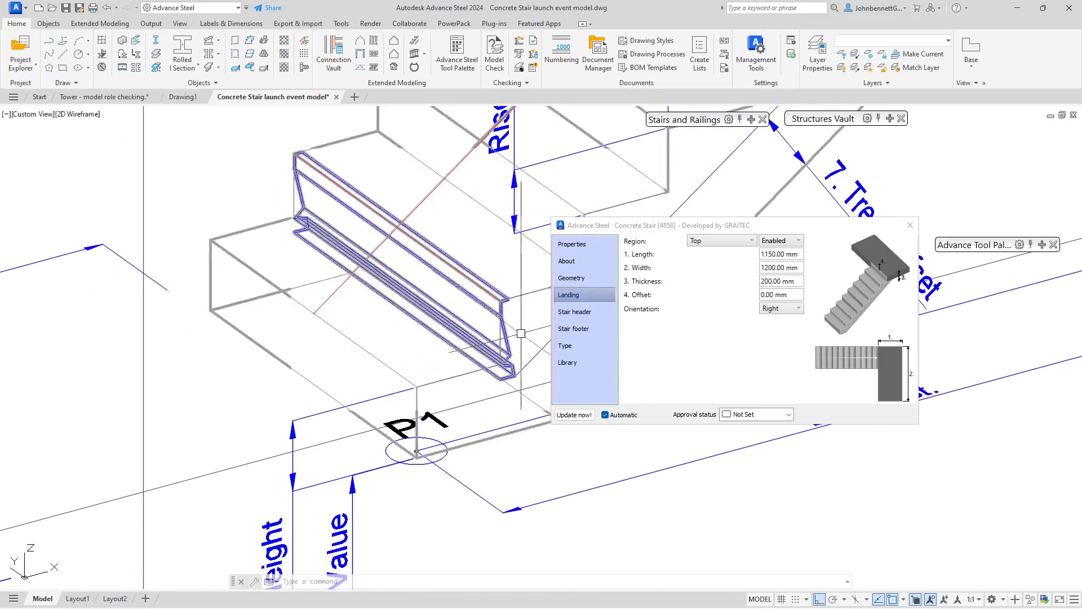
- On the Stair footer page, try a 180 mm foot height, then restore it to 200 mm
click(569, 330)
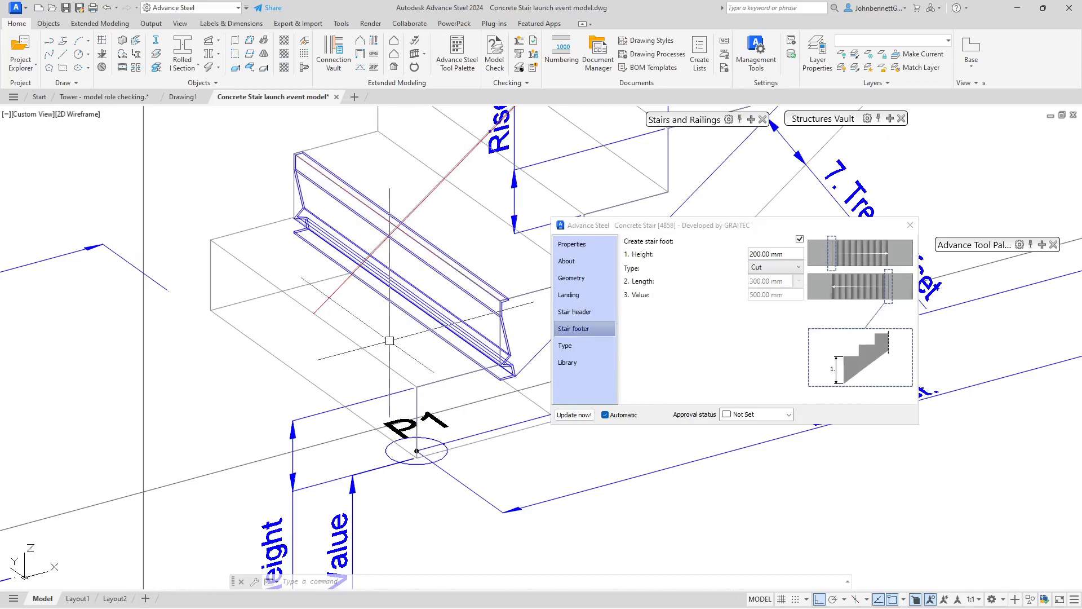
middle_drag(390, 341, 346, 295)
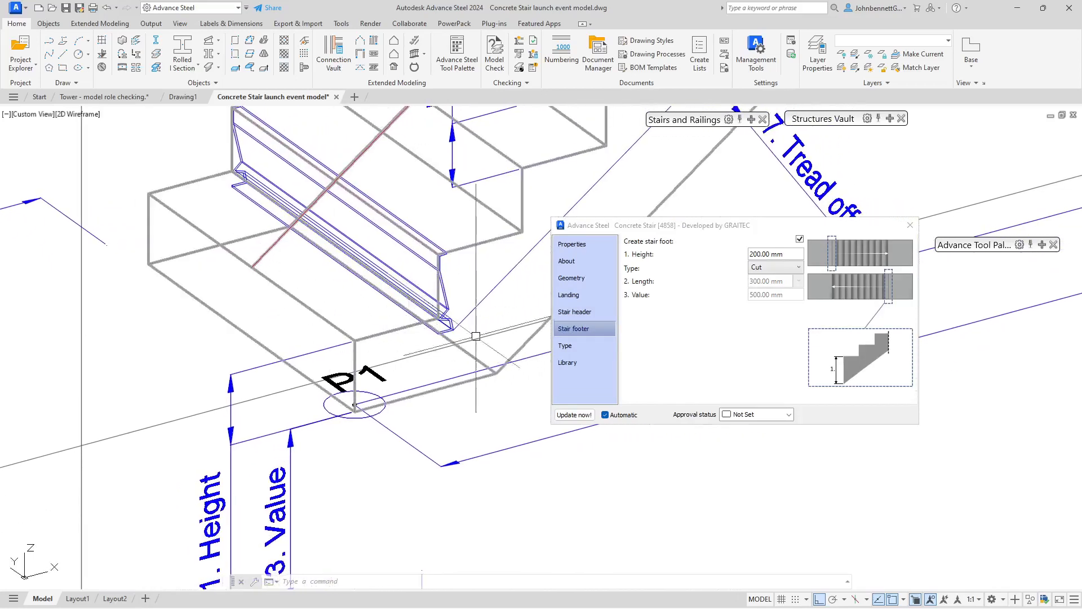
click(792, 255)
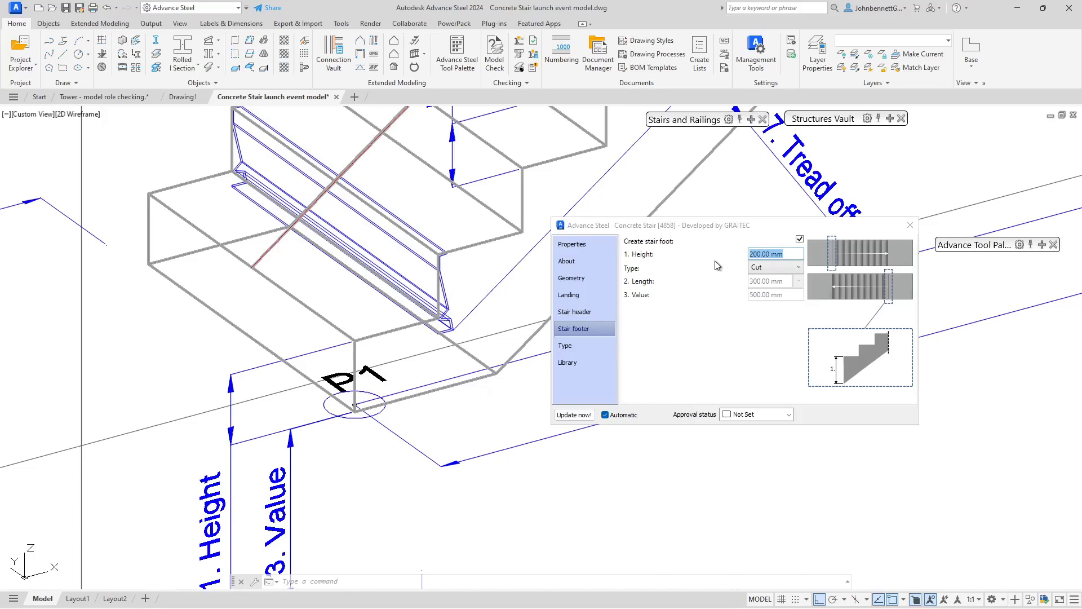
text(180)
key(Tab)
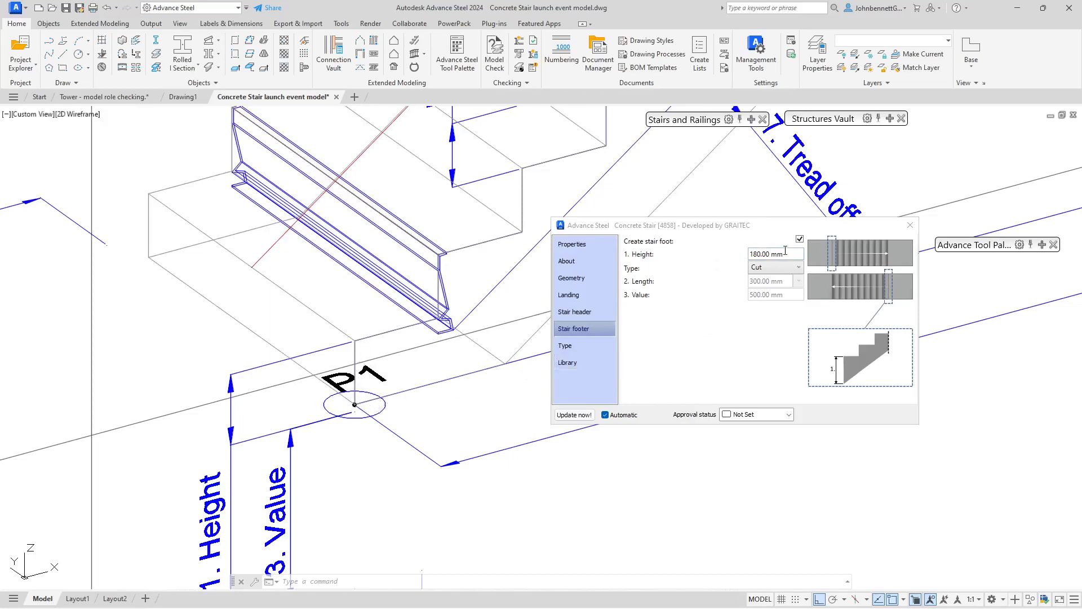
drag(789, 255, 744, 255)
text(200)
key(Return)
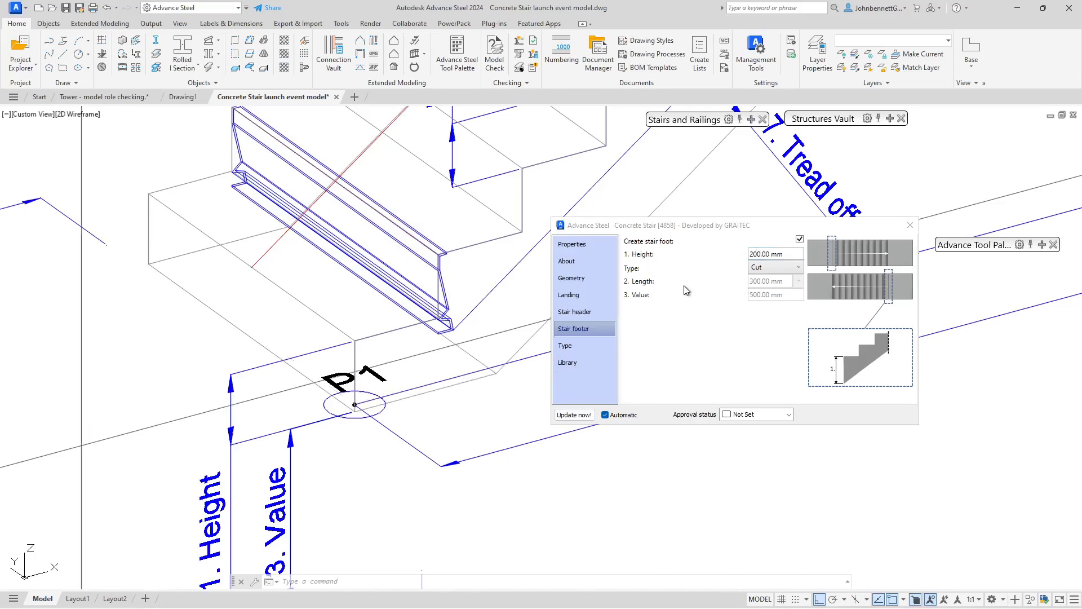
scroll(374, 439, down, 3)
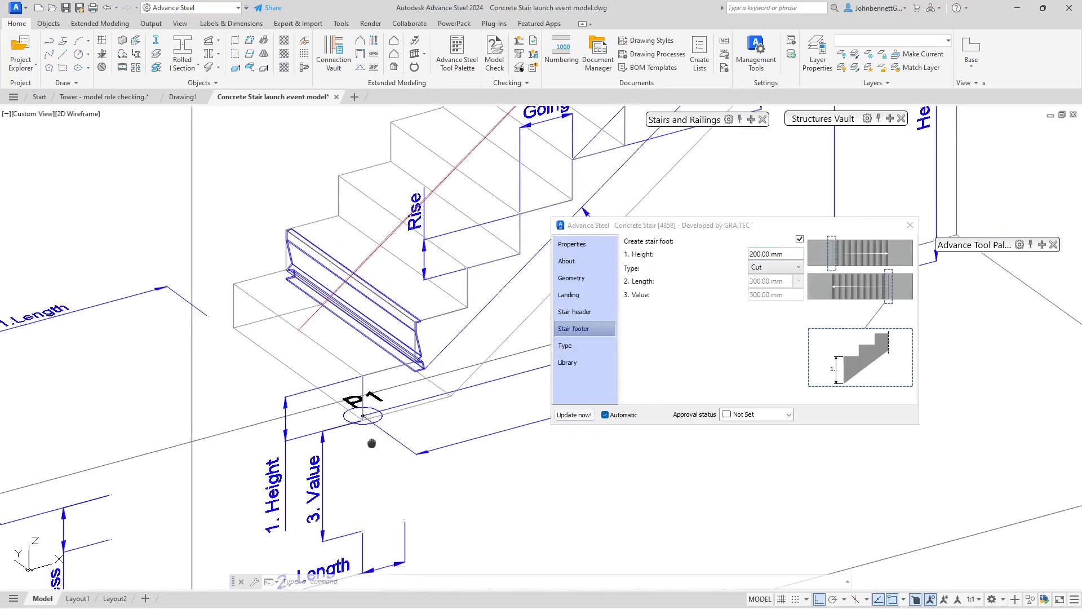
- Switch the stair foot type to Vertical, trying Values 400 and 600 mm before keeping 500 mm
click(765, 271)
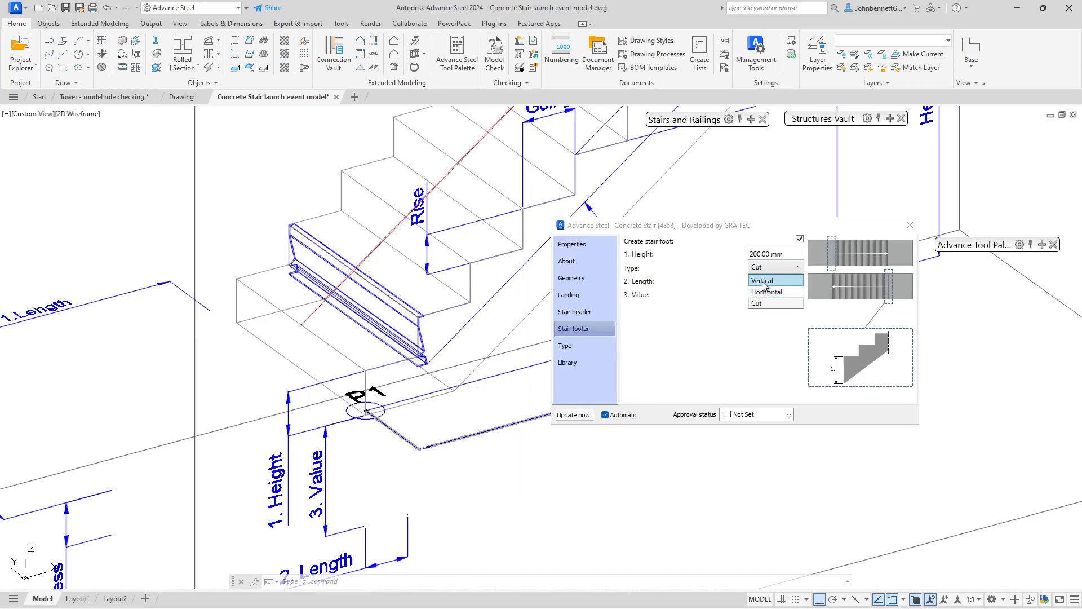
click(764, 282)
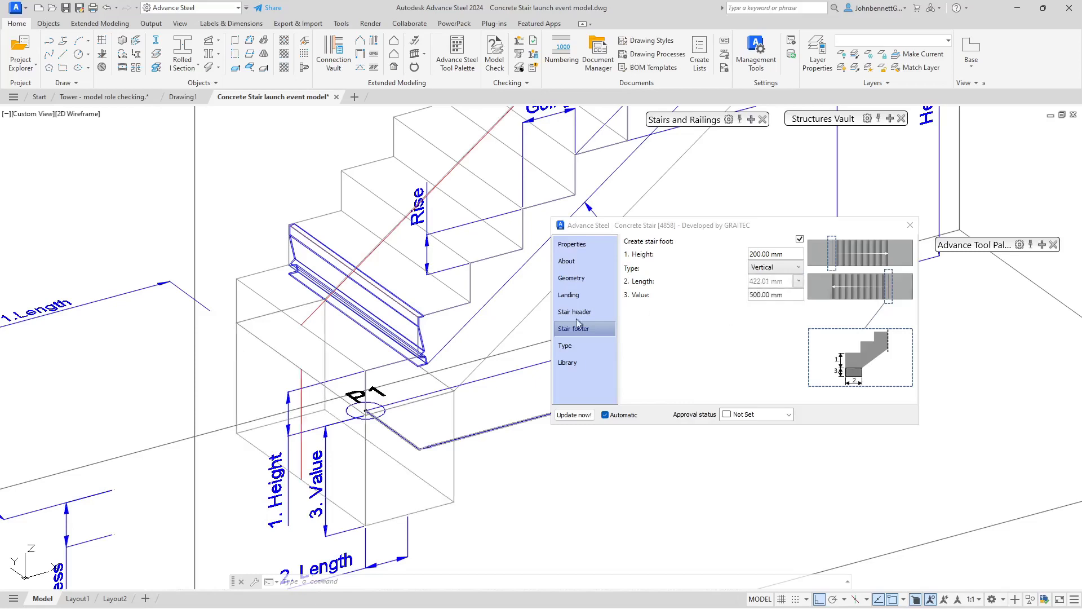
middle_drag(375, 426, 378, 389)
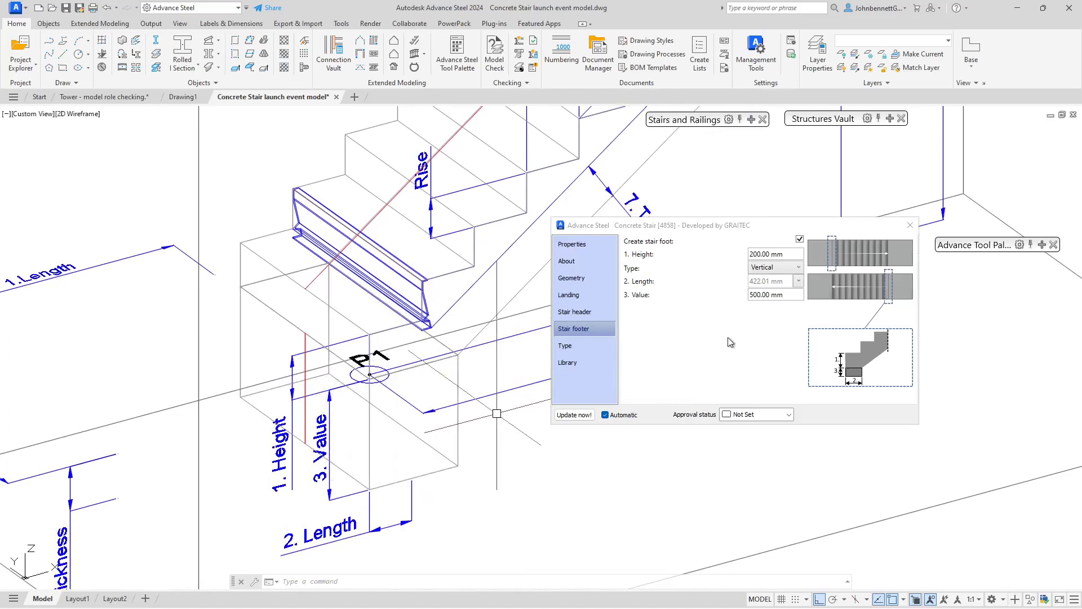
double_click(778, 294)
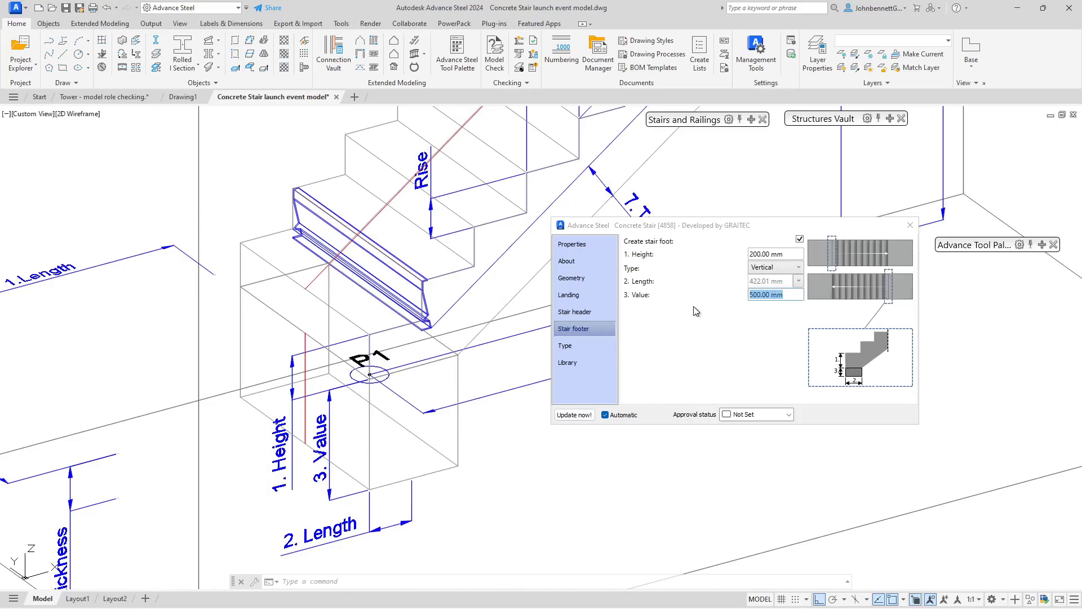
text(400)
key(Return)
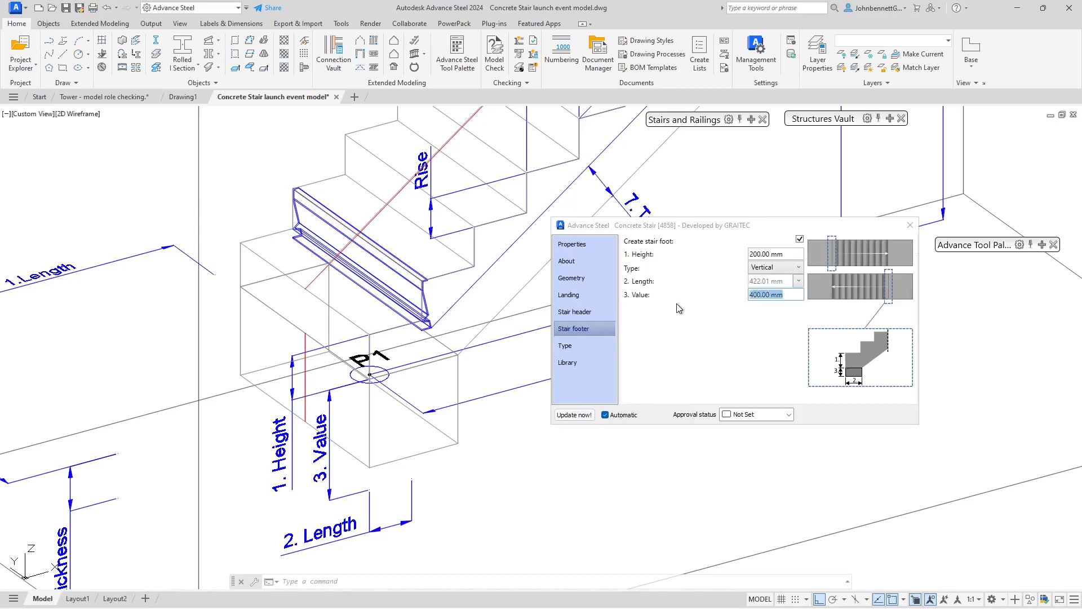
text(600)
key(Return)
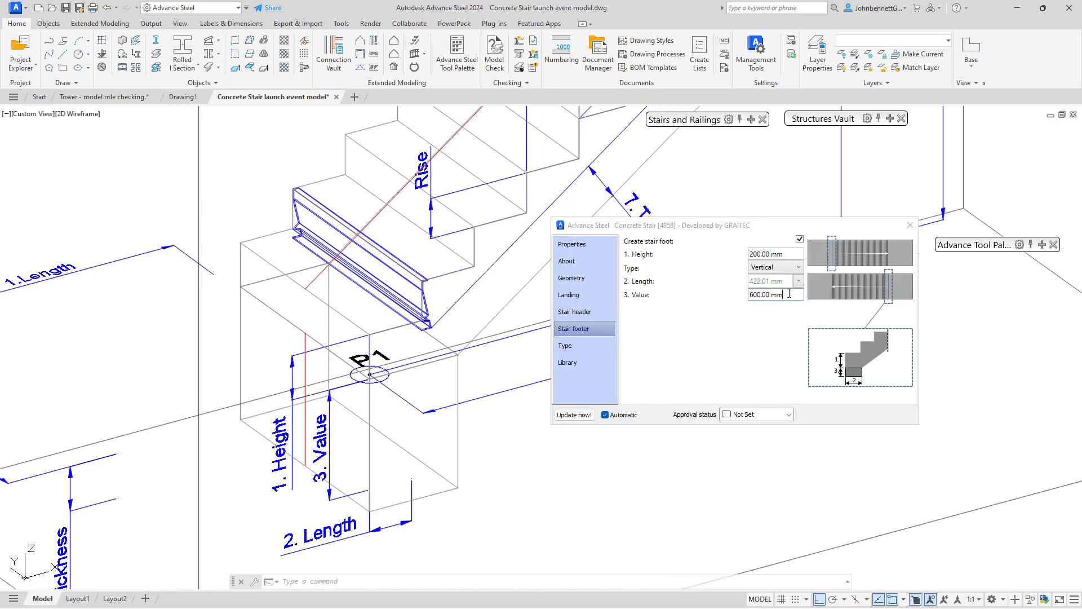
text(500)
key(Return)
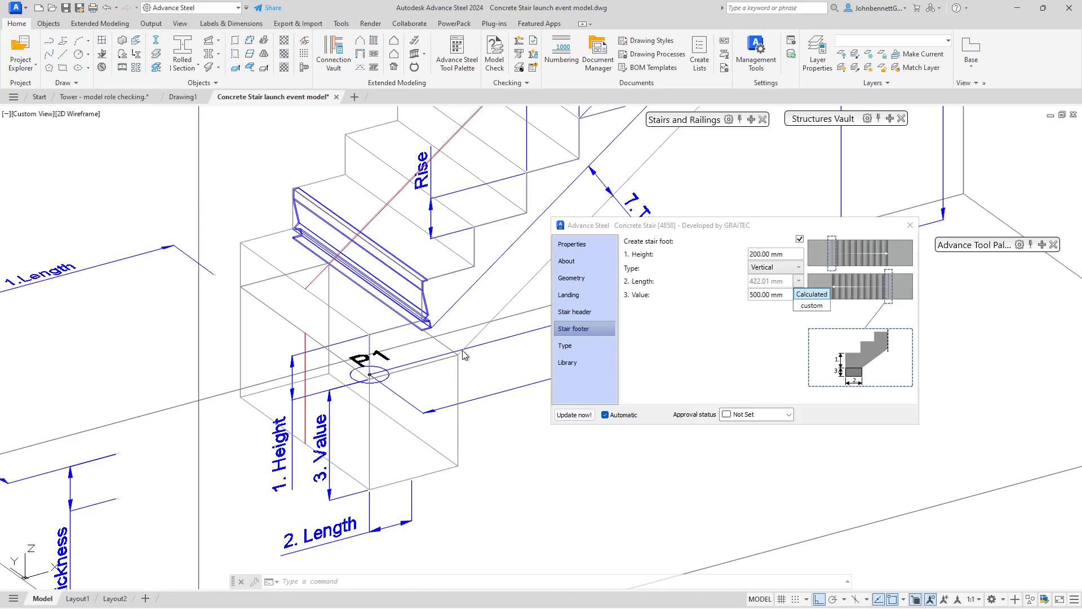
click(805, 305)
double_click(758, 282)
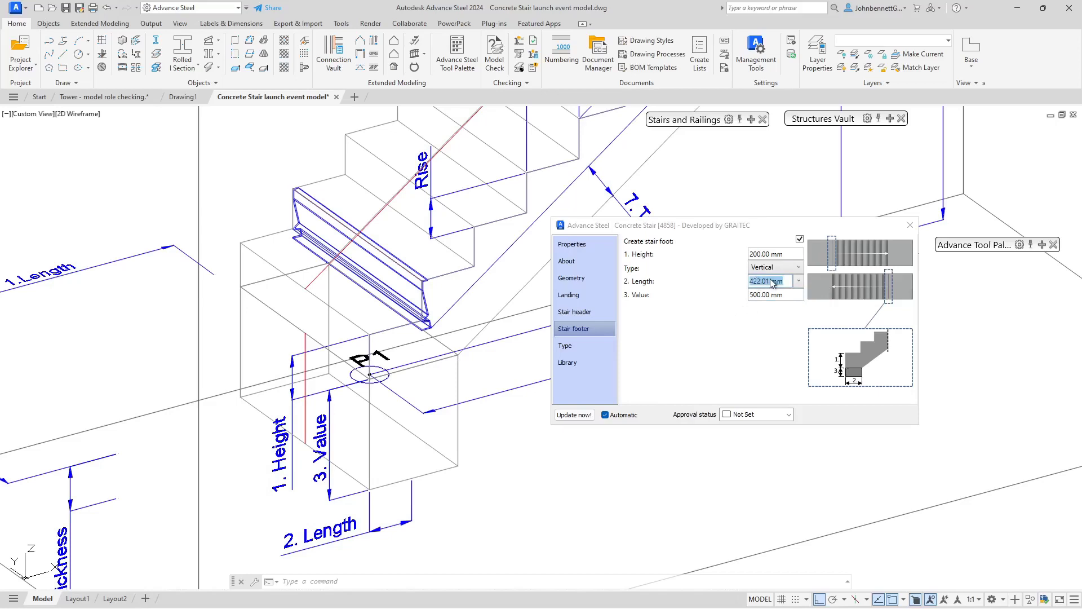
drag(787, 282, 725, 291)
text(400)
key(Return)
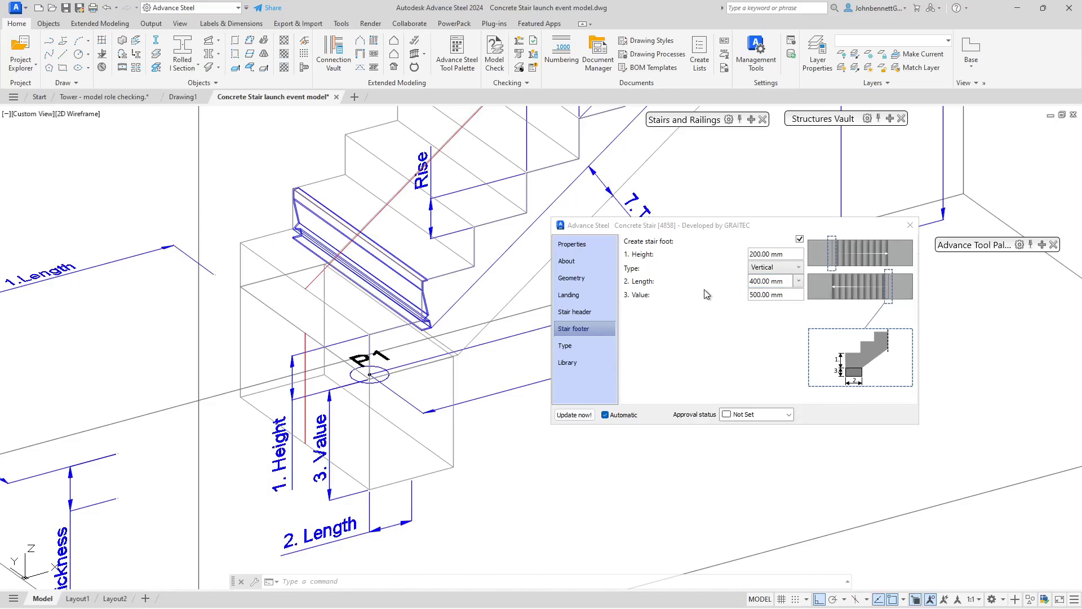
click(799, 281)
click(800, 294)
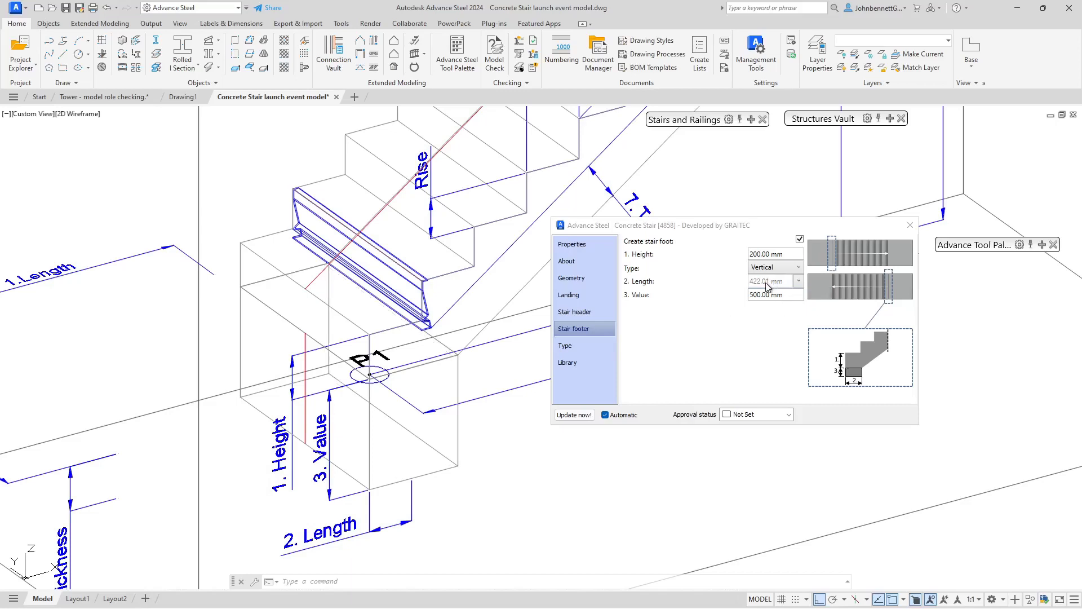
- Try the Horizontal foot type with length 500 mm, then change the length to 300 mm
click(798, 269)
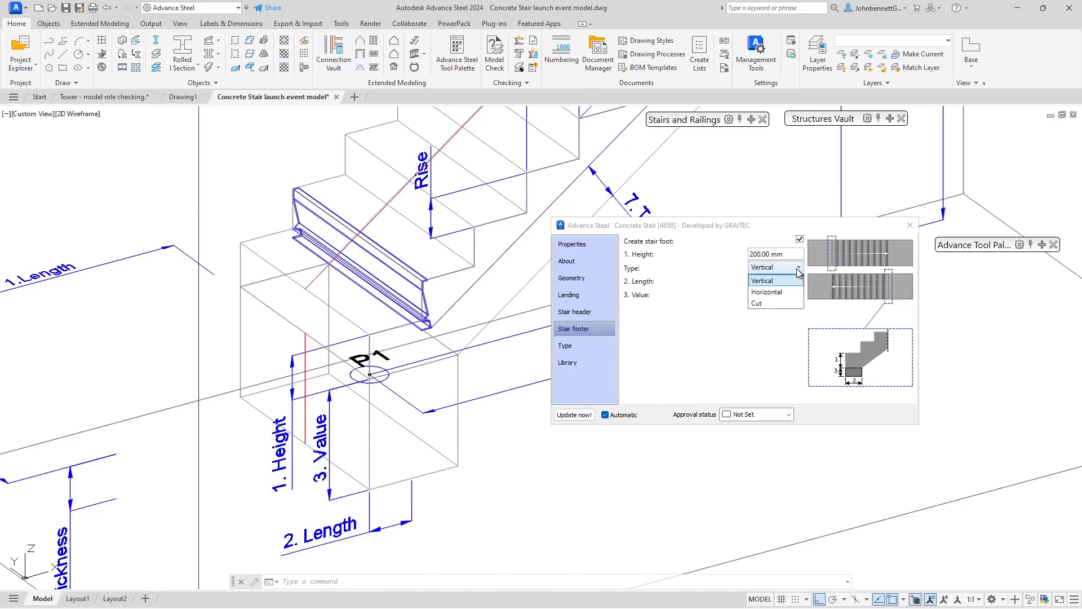
click(767, 292)
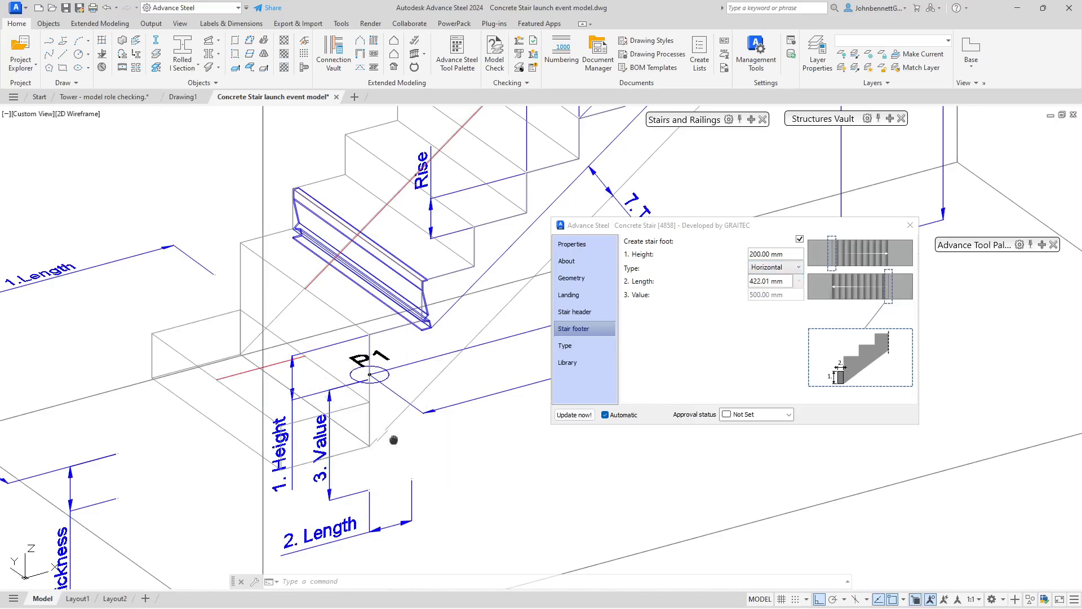
middle_drag(354, 446, 402, 437)
scroll(402, 438, up, 2)
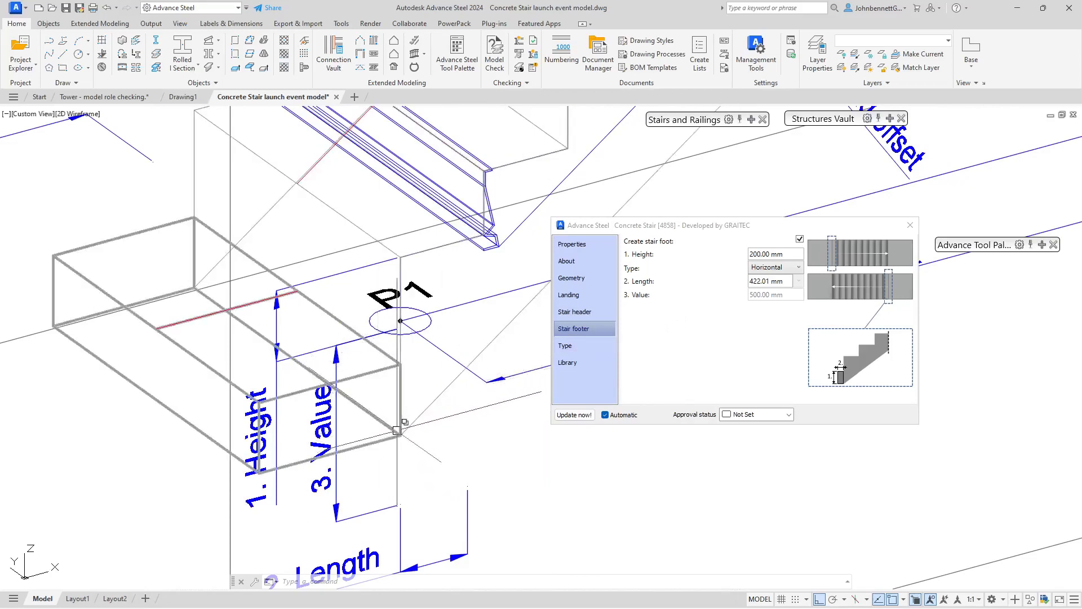
click(787, 281)
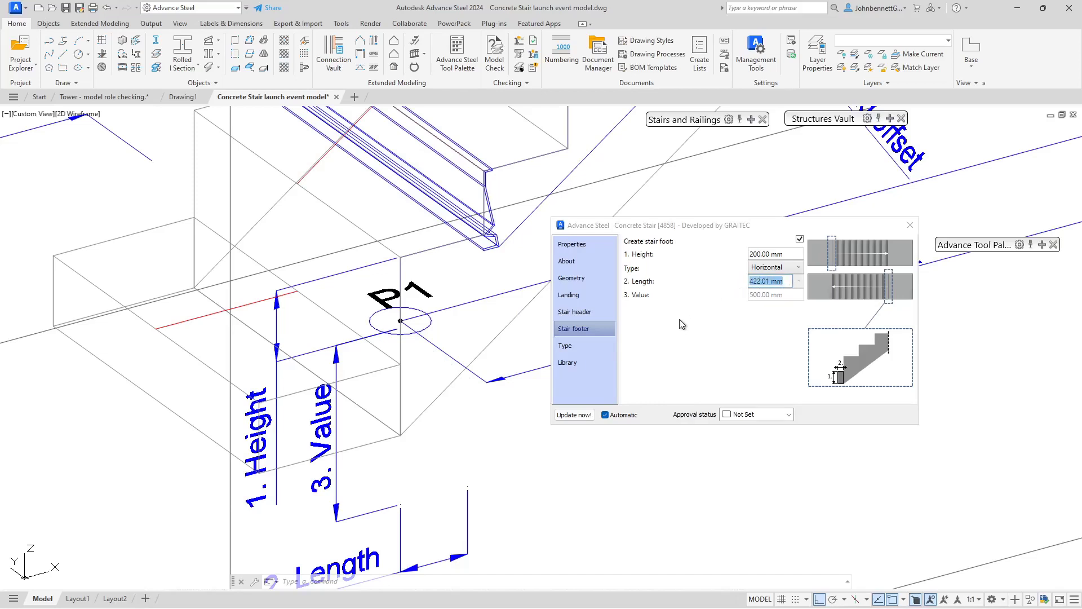
text(500)
key(Return)
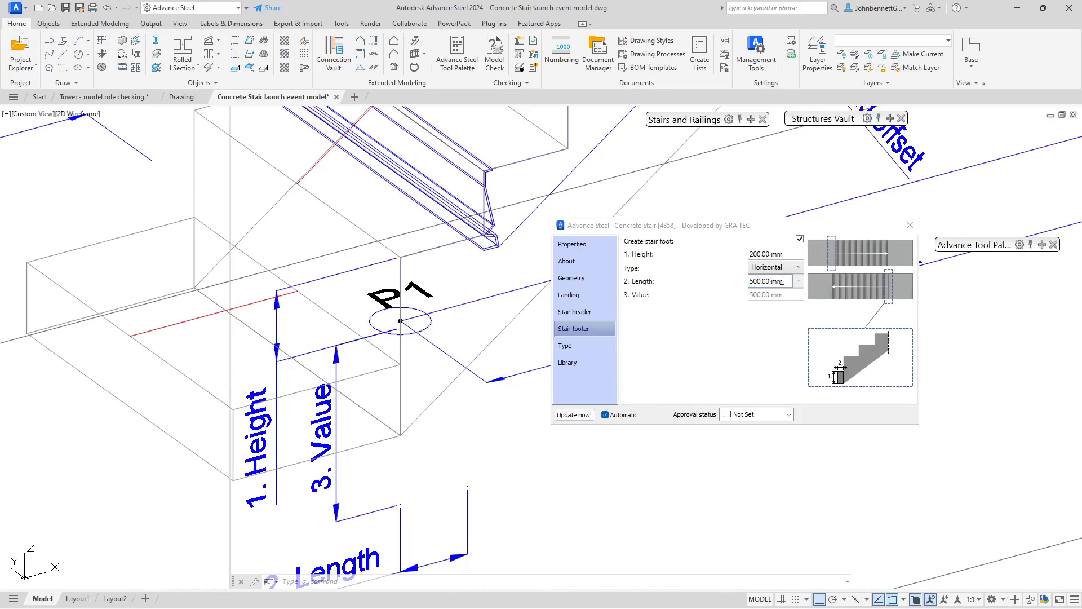
drag(784, 280, 715, 286)
text(300)
key(Return)
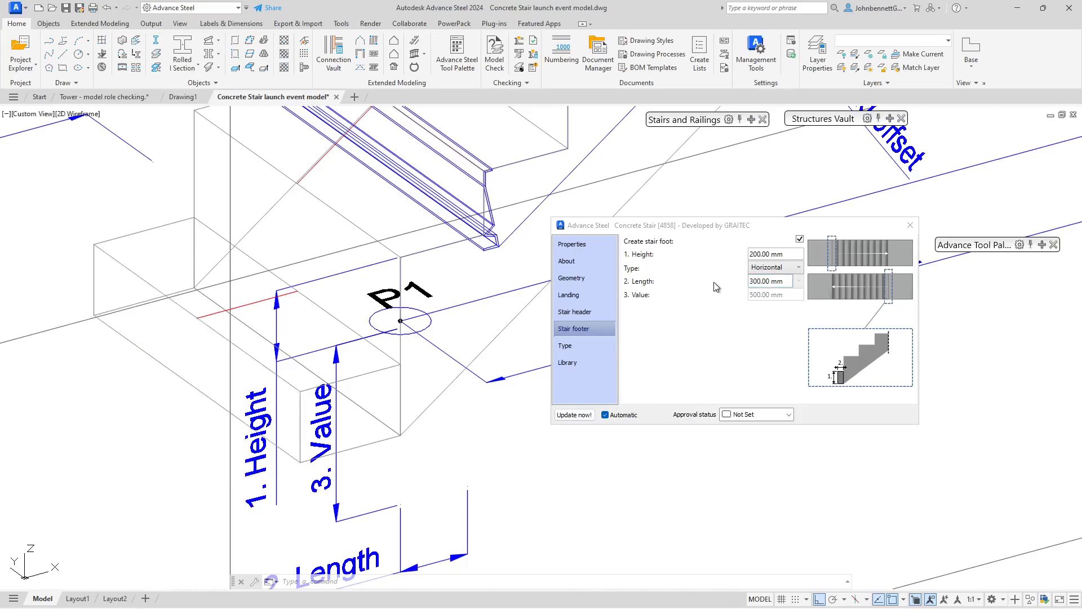
- Try a 250 mm foot height, then switch the foot to Cut type at 200 mm height
double_click(754, 254)
click(772, 254)
double_click(749, 257)
text(250)
key(Tab)
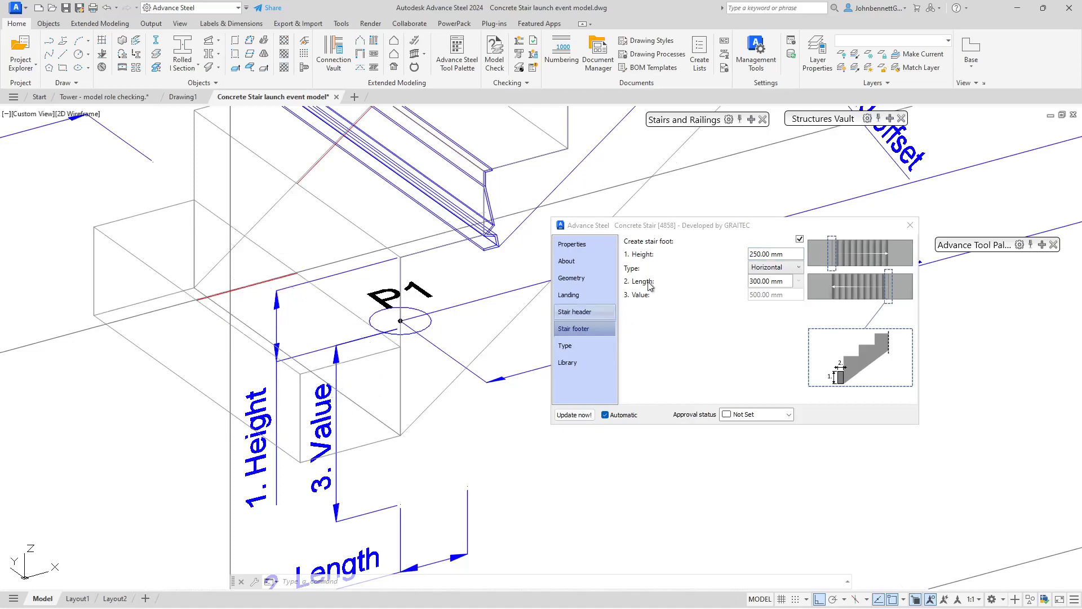
click(800, 268)
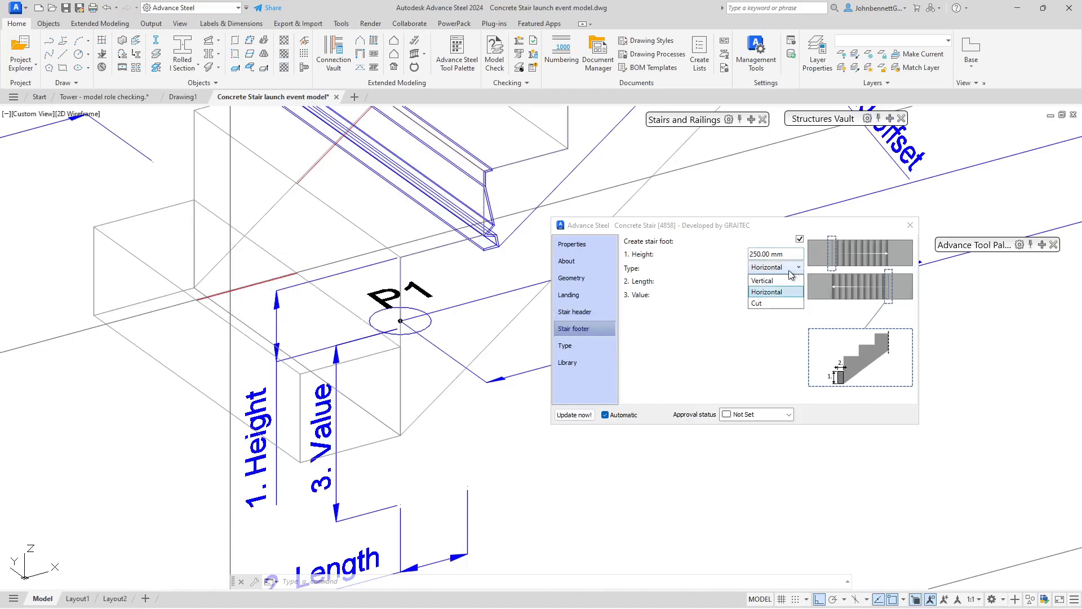
click(757, 303)
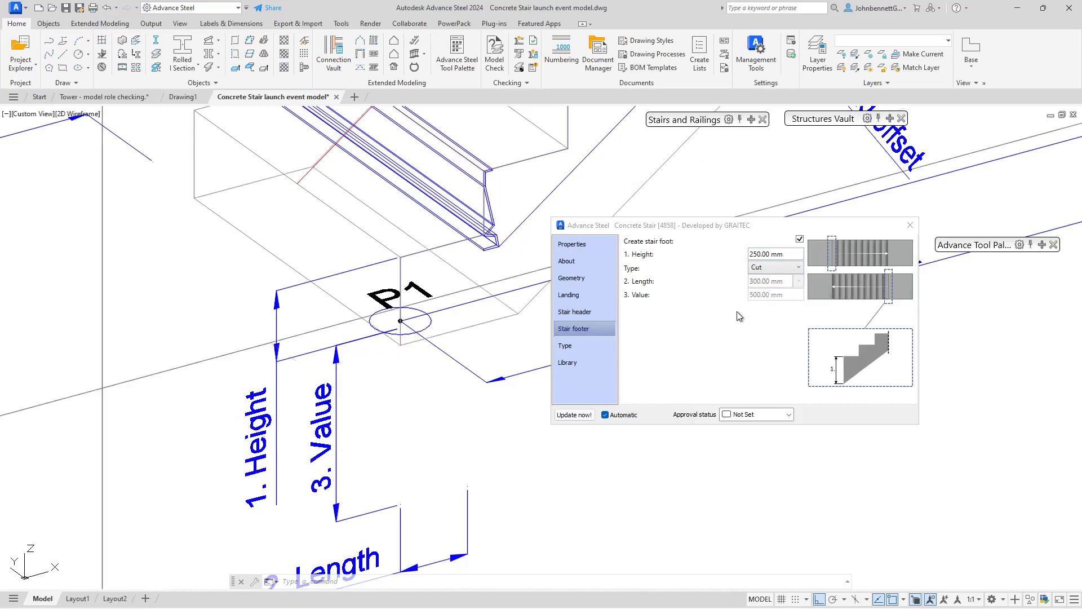
double_click(783, 254)
text(200)
key(Return)
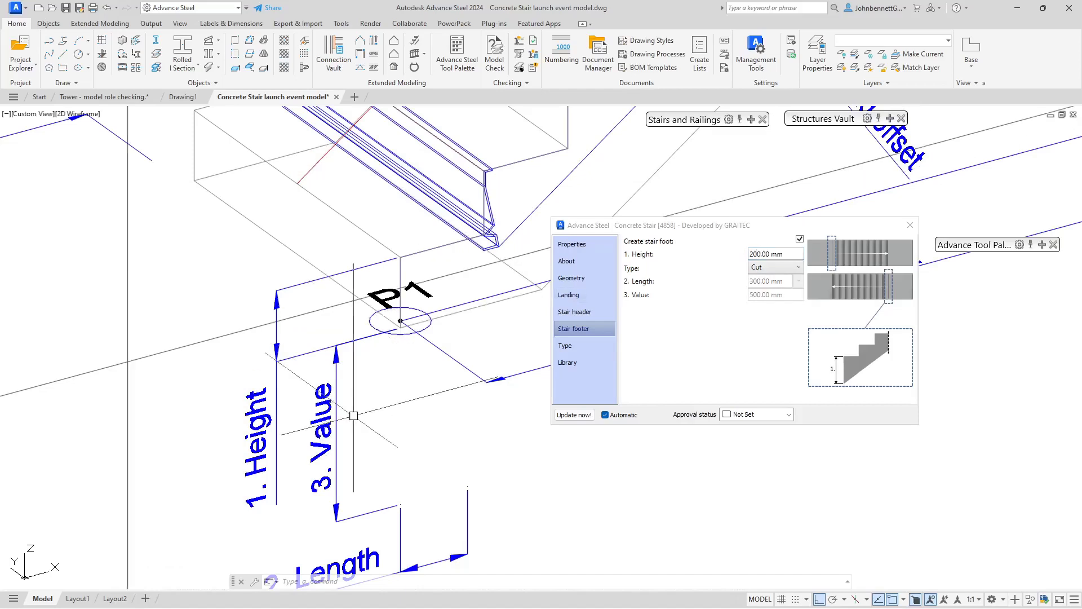
scroll(352, 412, down, 2)
scroll(320, 343, down, 2)
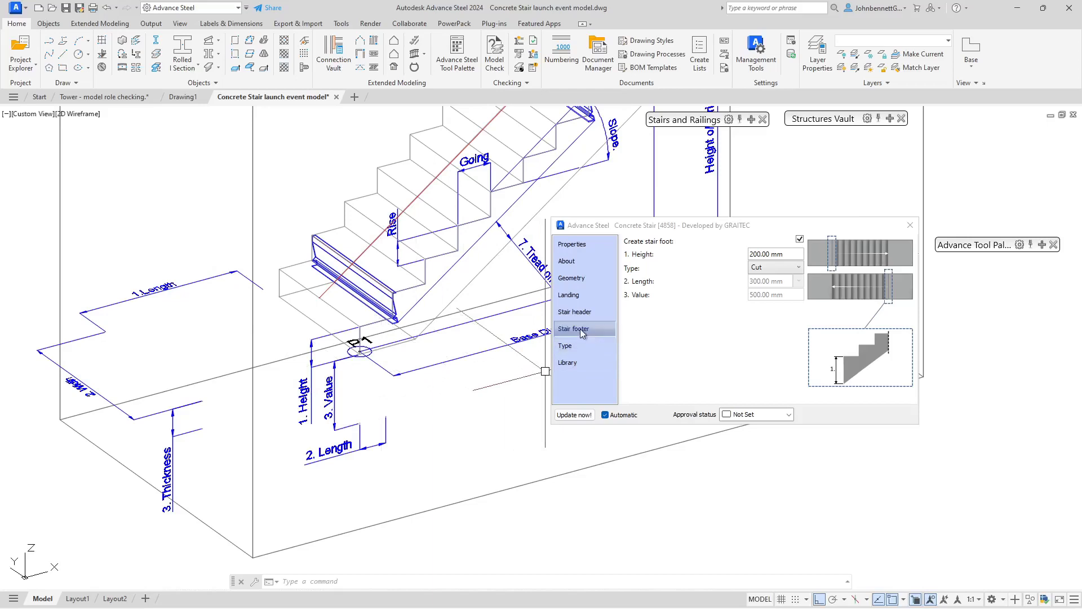
- On the Landing page, switch the region to Bottom and enable the bottom landing
click(565, 299)
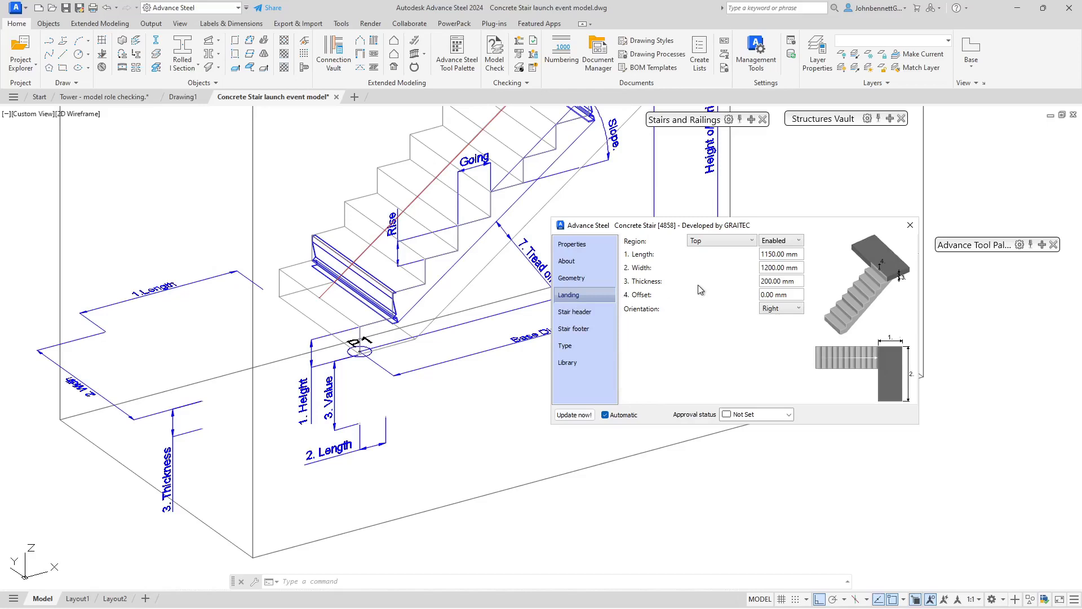
click(751, 243)
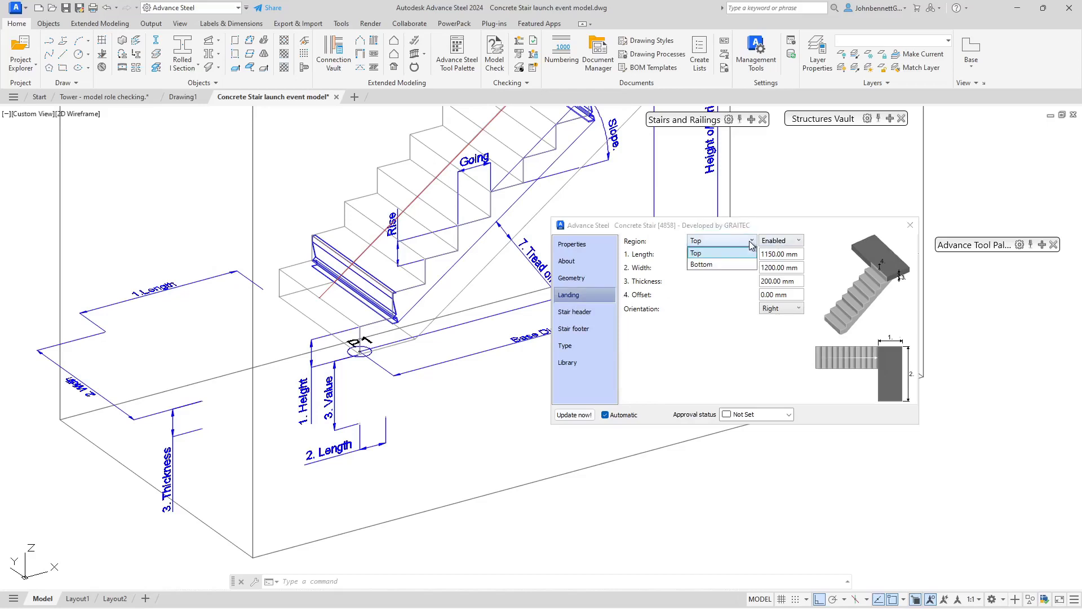
click(711, 265)
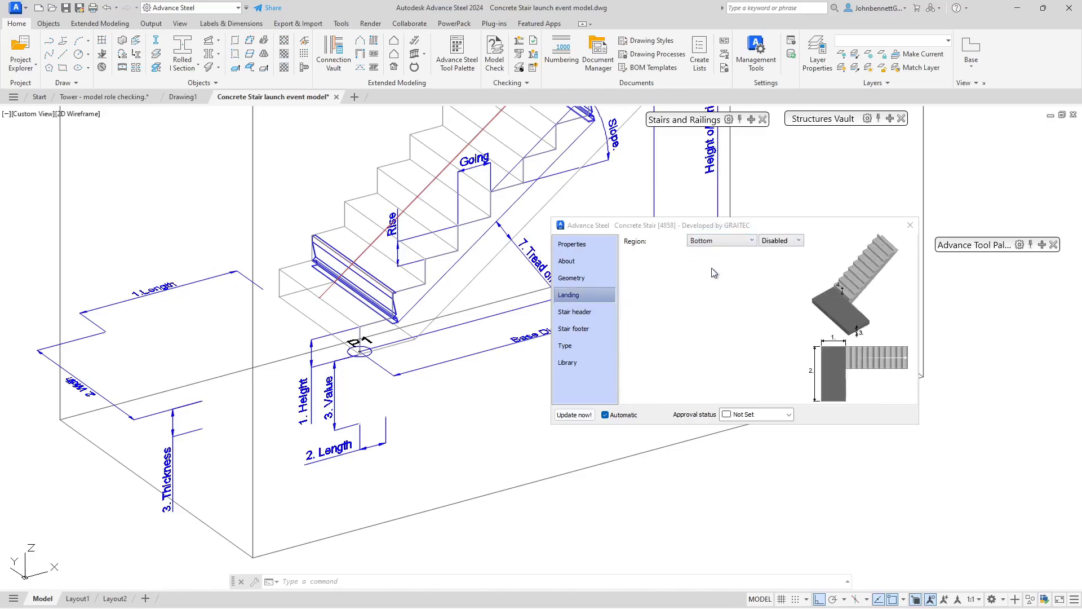
click(803, 246)
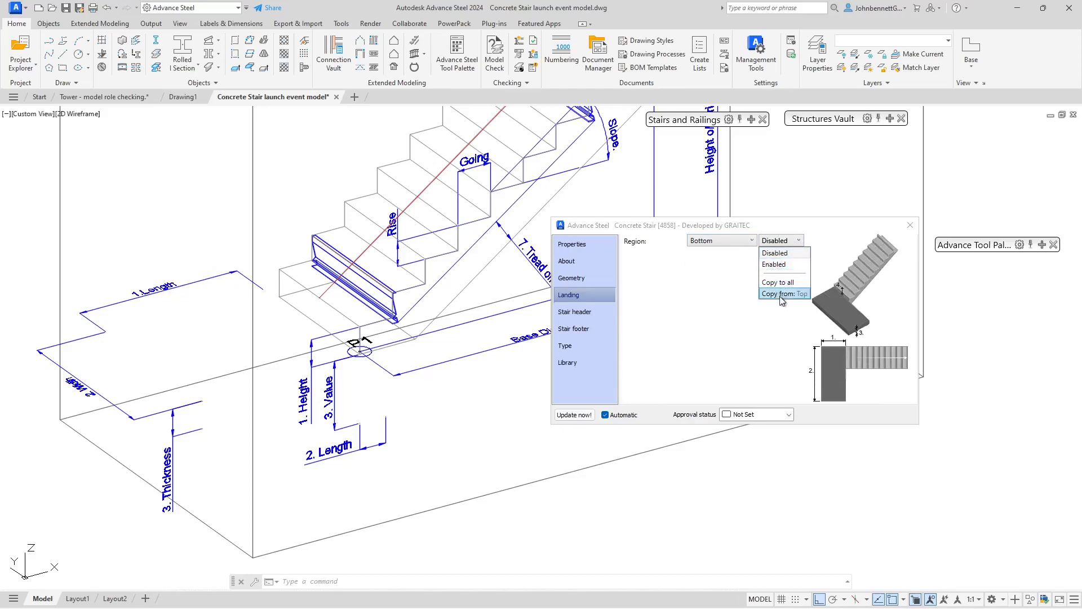
click(772, 265)
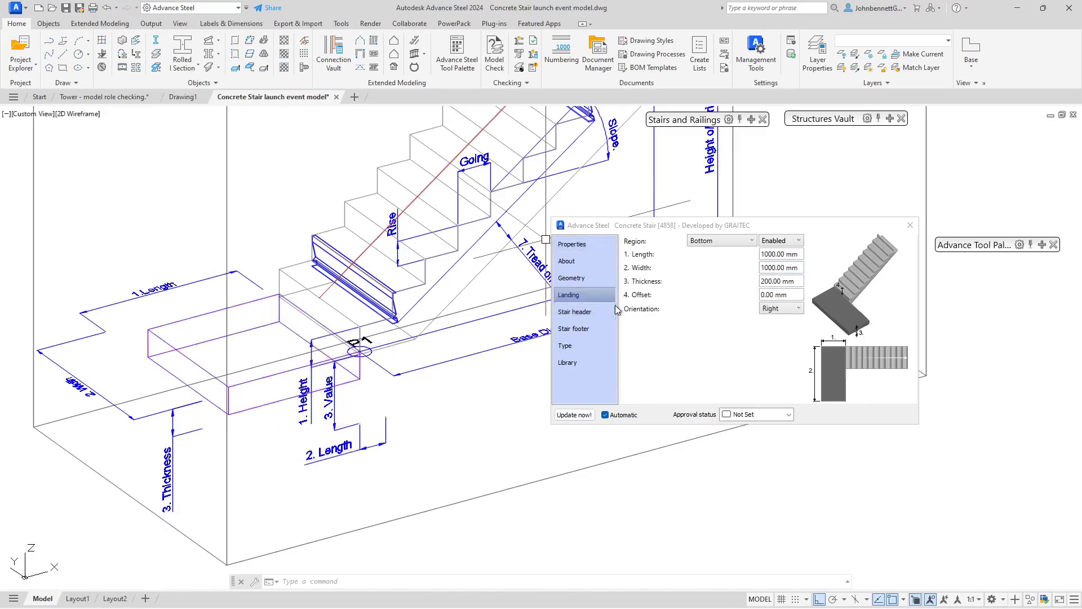
- Make the bottom landing 1200 × 1200 mm, keeping orientation Right after trying Left
click(800, 254)
drag(796, 255, 756, 254)
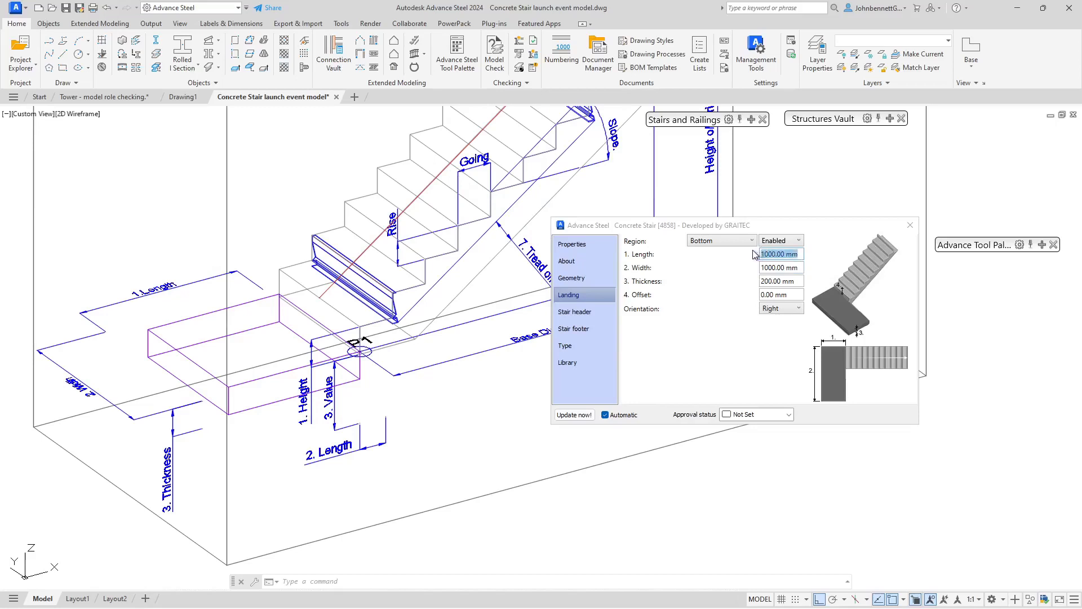
text(1200)
key(Return)
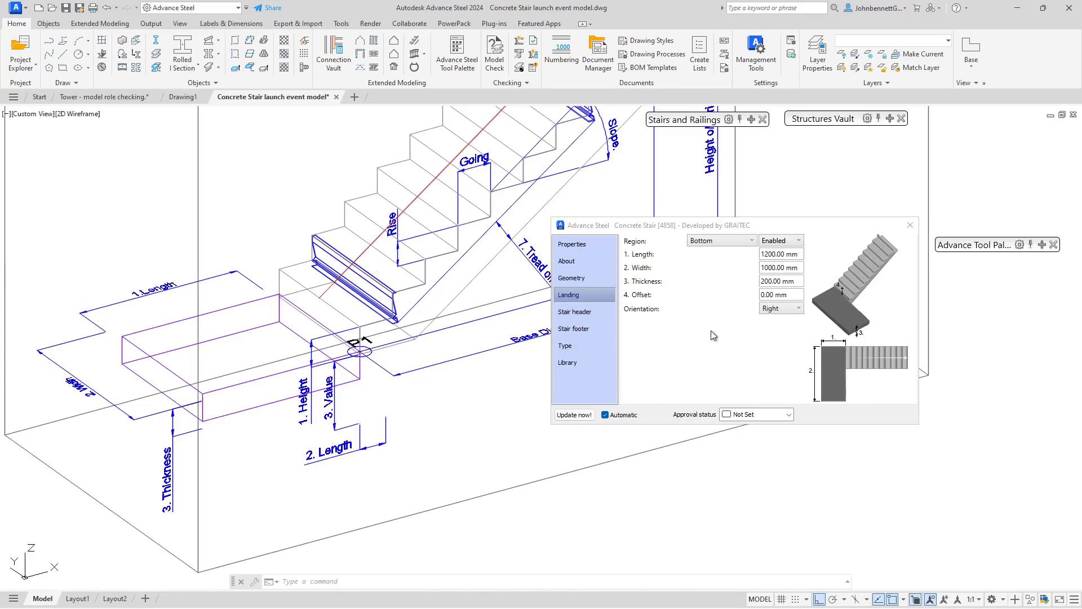
click(801, 268)
drag(800, 269, 732, 274)
text(1200)
key(Return)
click(782, 313)
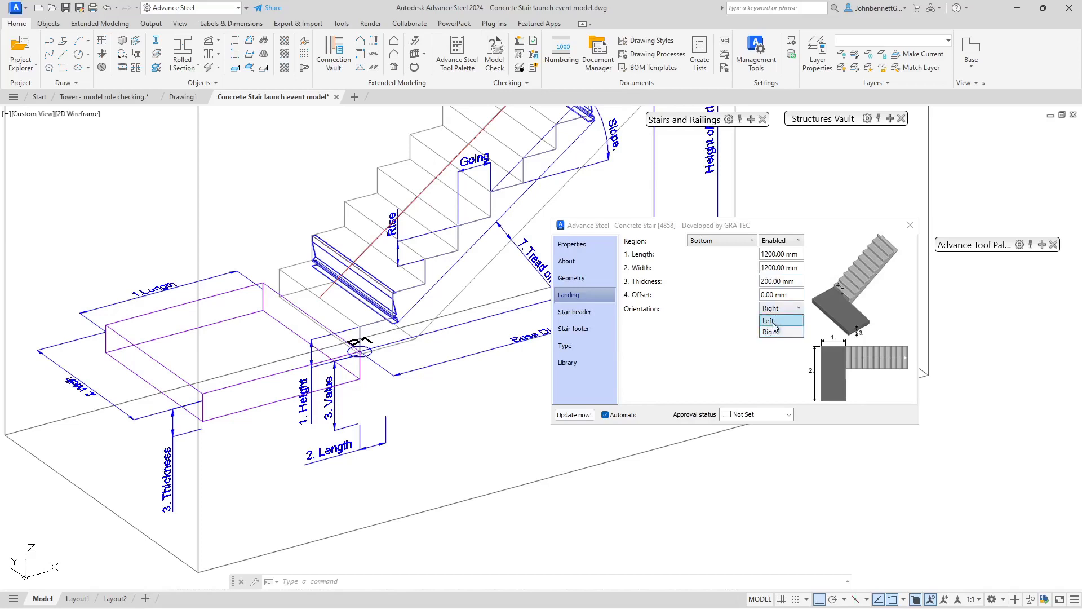
click(777, 330)
click(776, 309)
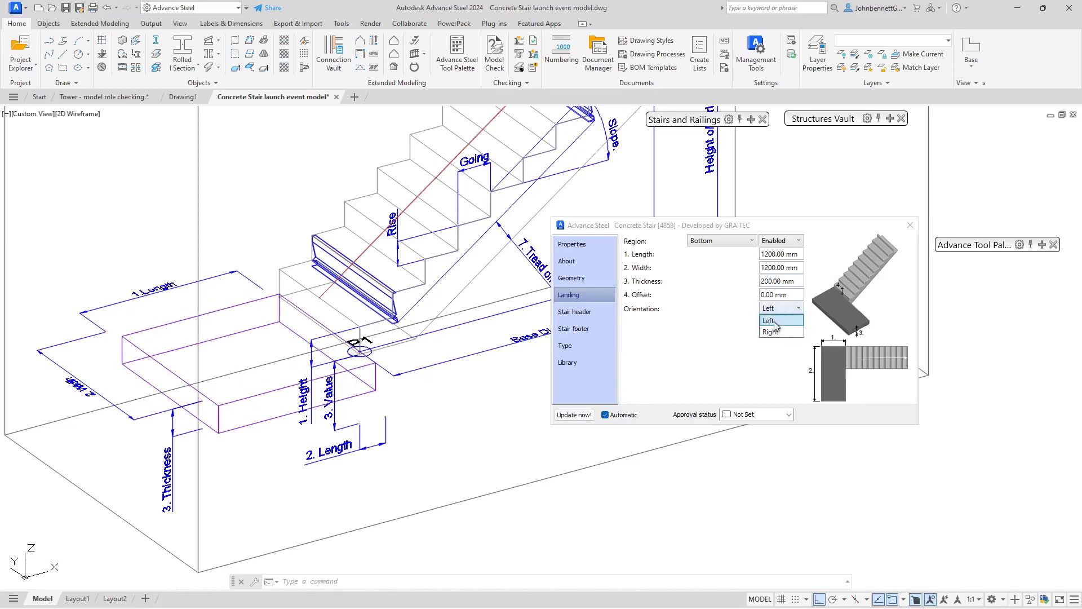
click(770, 337)
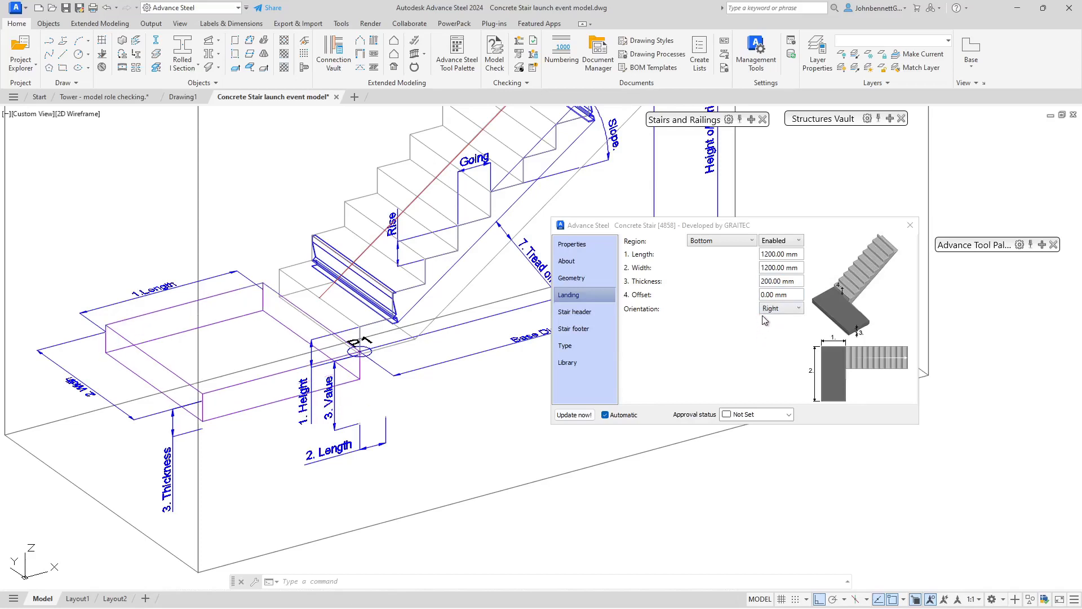
- Set the stair foot height to 380 mm
click(573, 312)
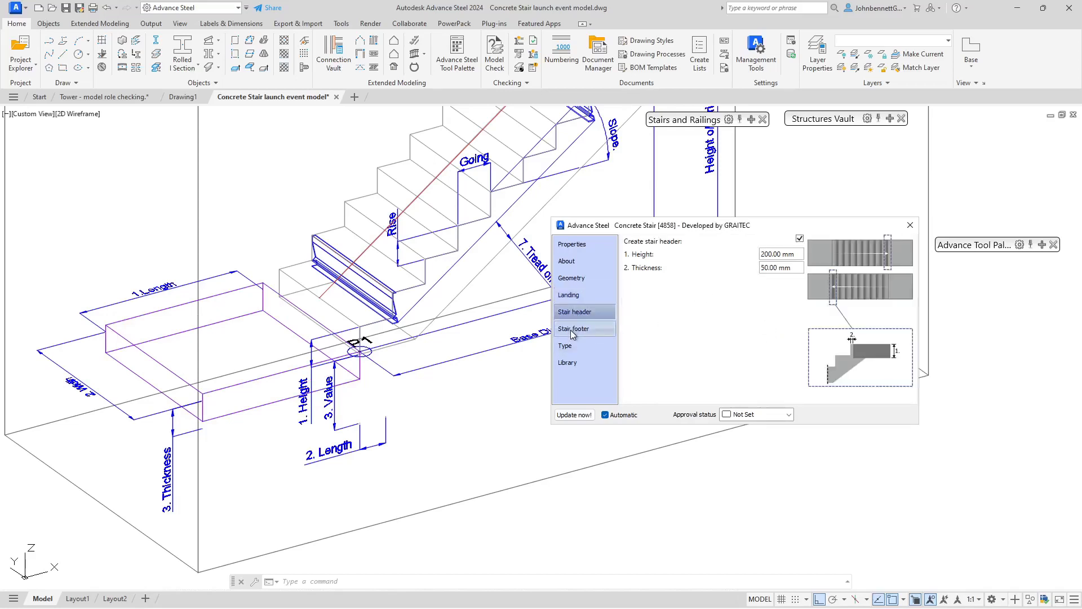
click(571, 328)
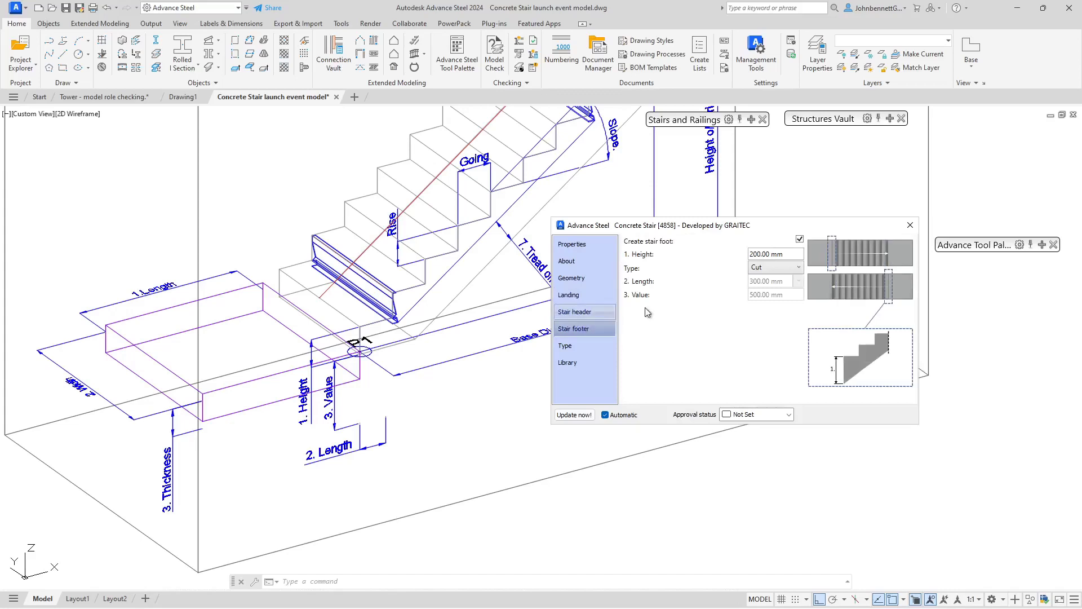
click(778, 254)
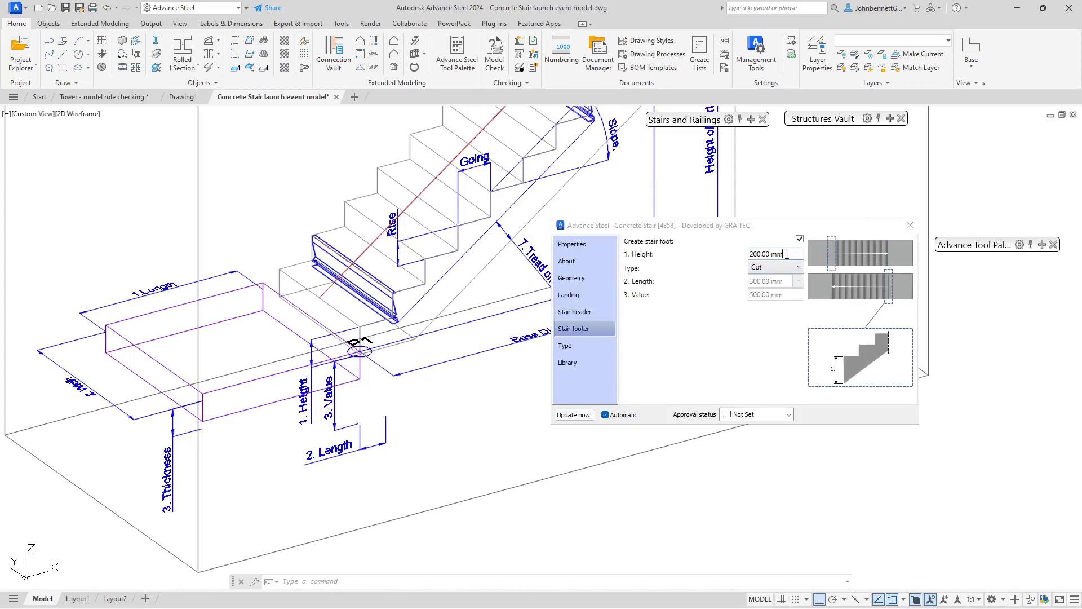
drag(787, 254, 745, 258)
text(2)
key(BackSpace)
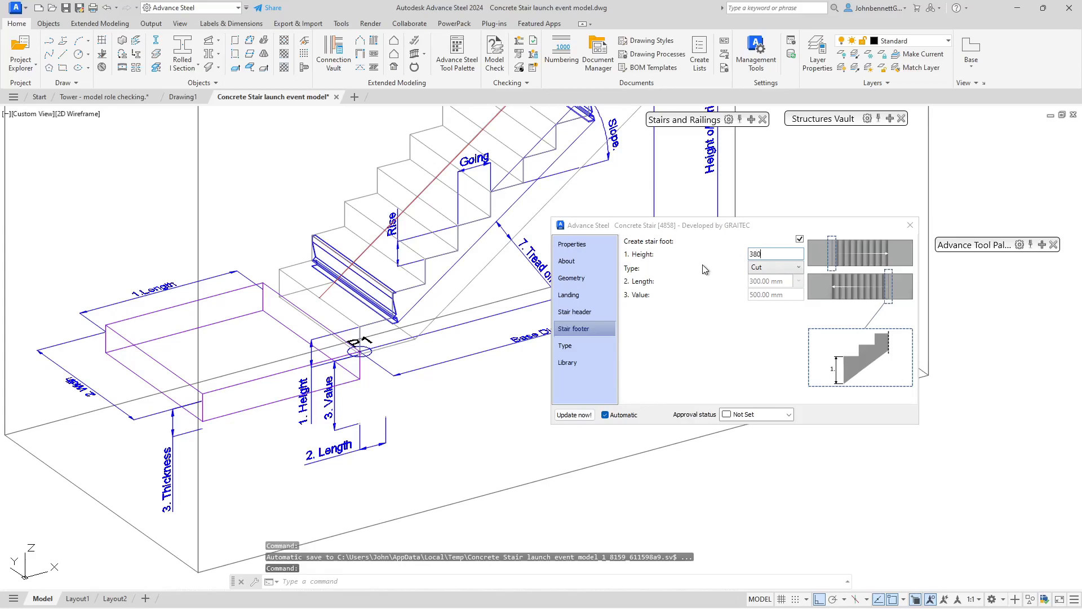
text(380)
key(Return)
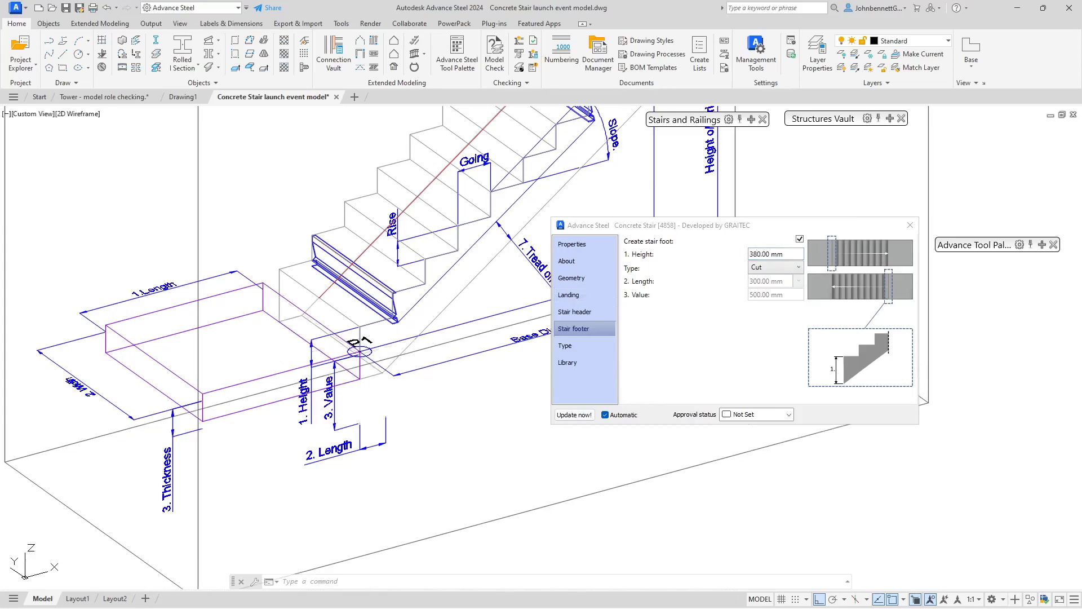
scroll(354, 389, up, 6)
scroll(354, 389, down, 4)
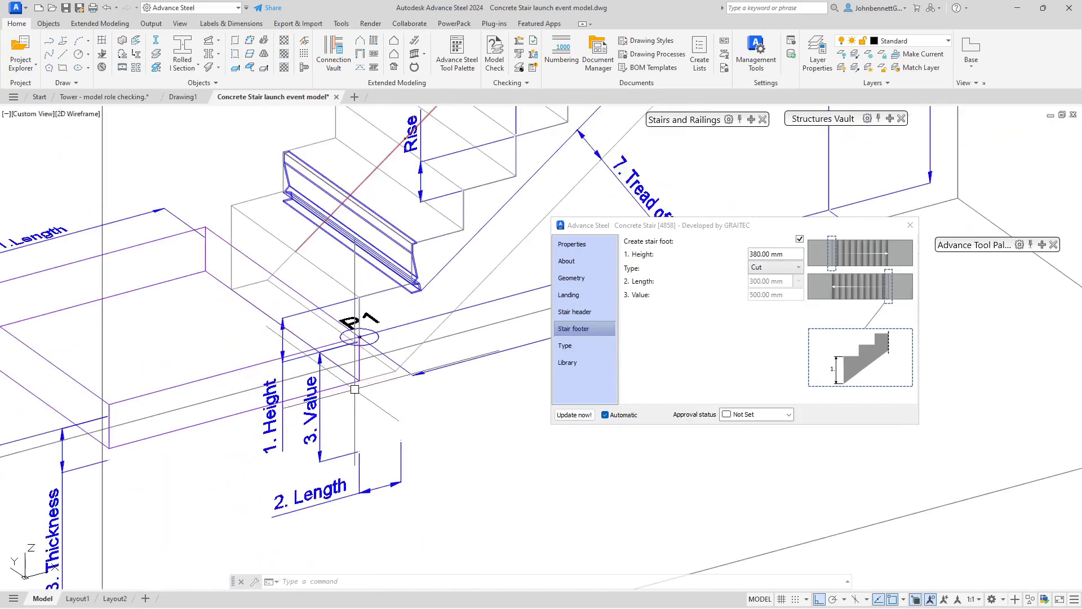
- On the Landing page, try a -50 mm offset, then reset the offset to 0 mm
click(574, 295)
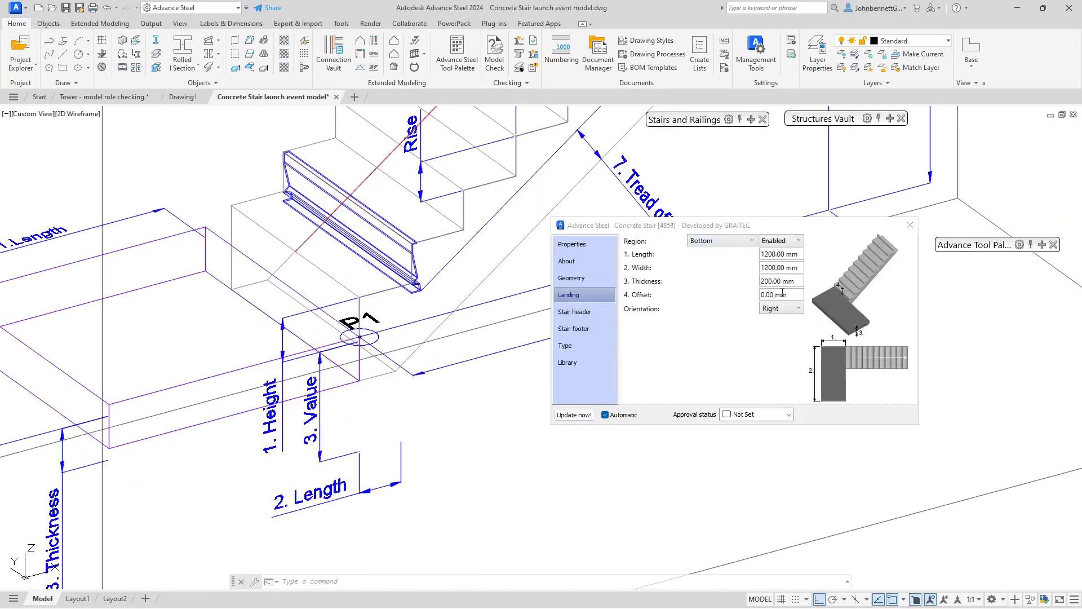
drag(796, 294, 718, 303)
text(-50)
key(Return)
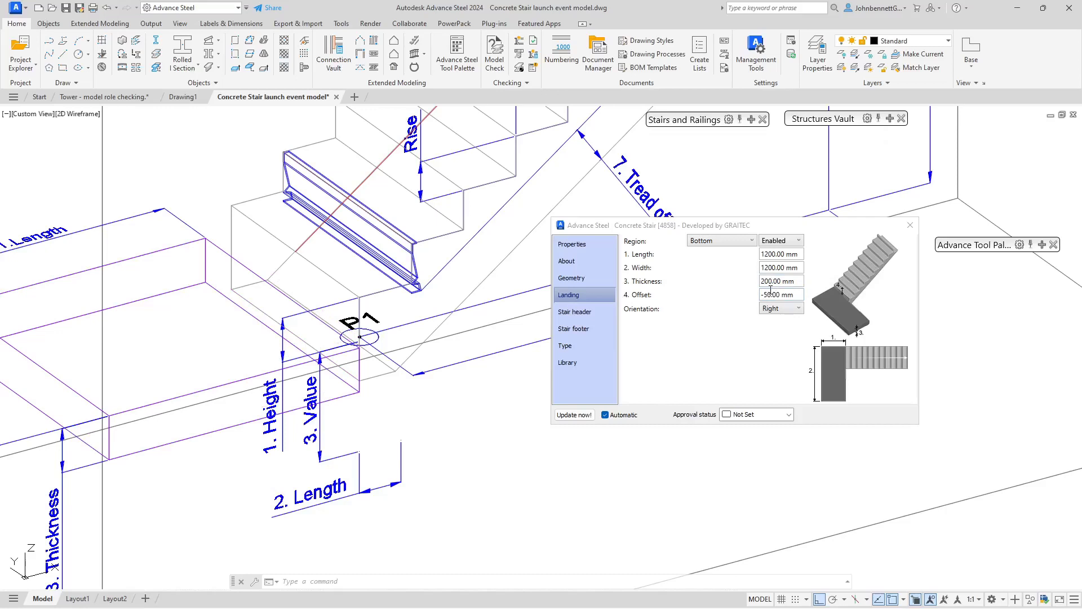
drag(803, 293, 745, 295)
text(0)
key(Return)
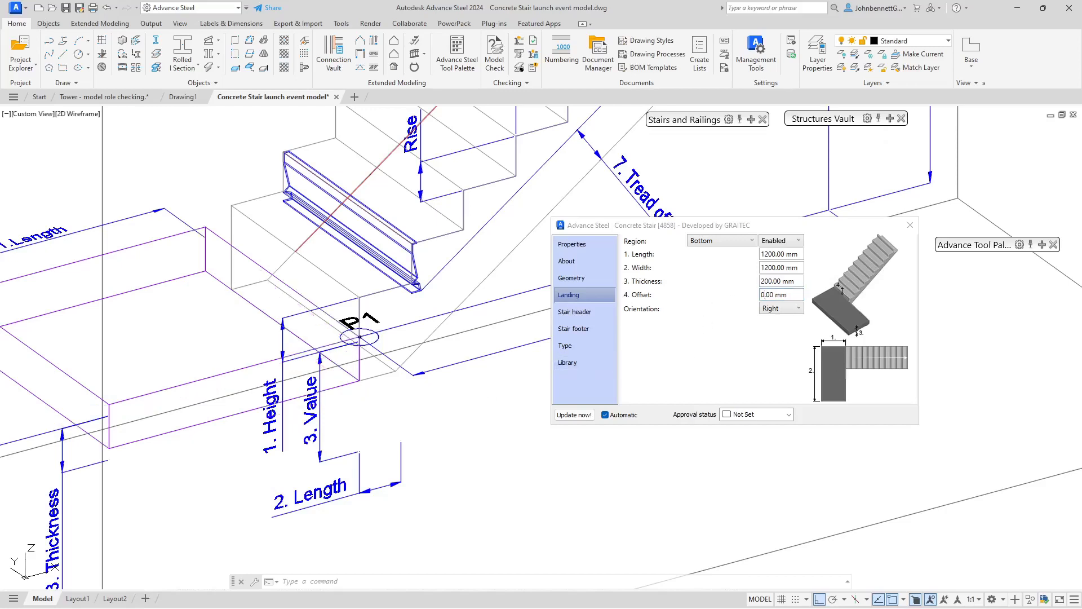
scroll(427, 396, down, 5)
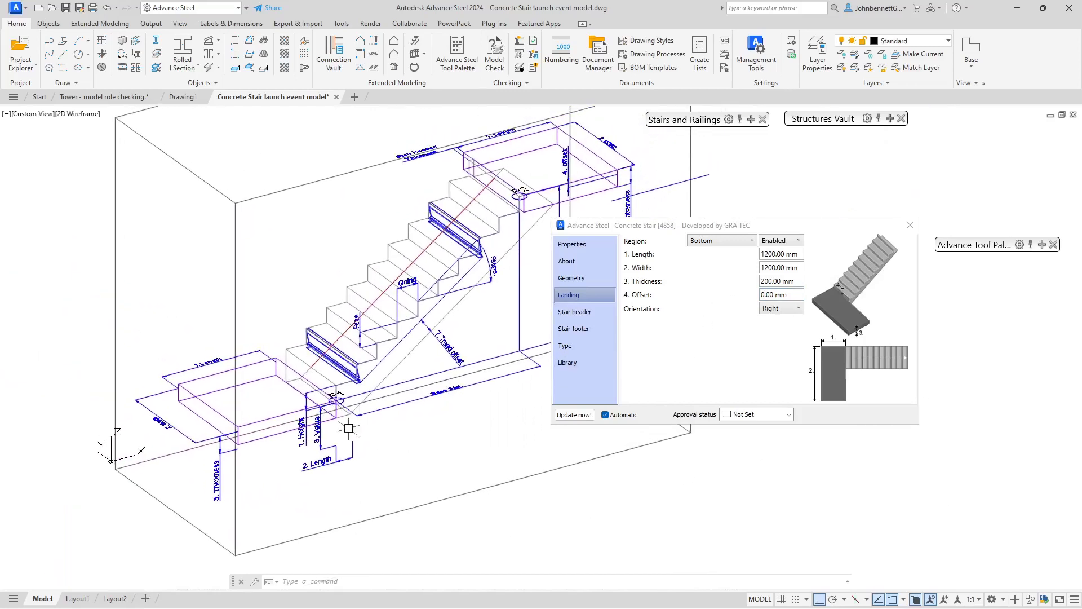
- Close the stair dialog, try Conceptual, then show the stair Shaded with edges and orbit it
click(909, 225)
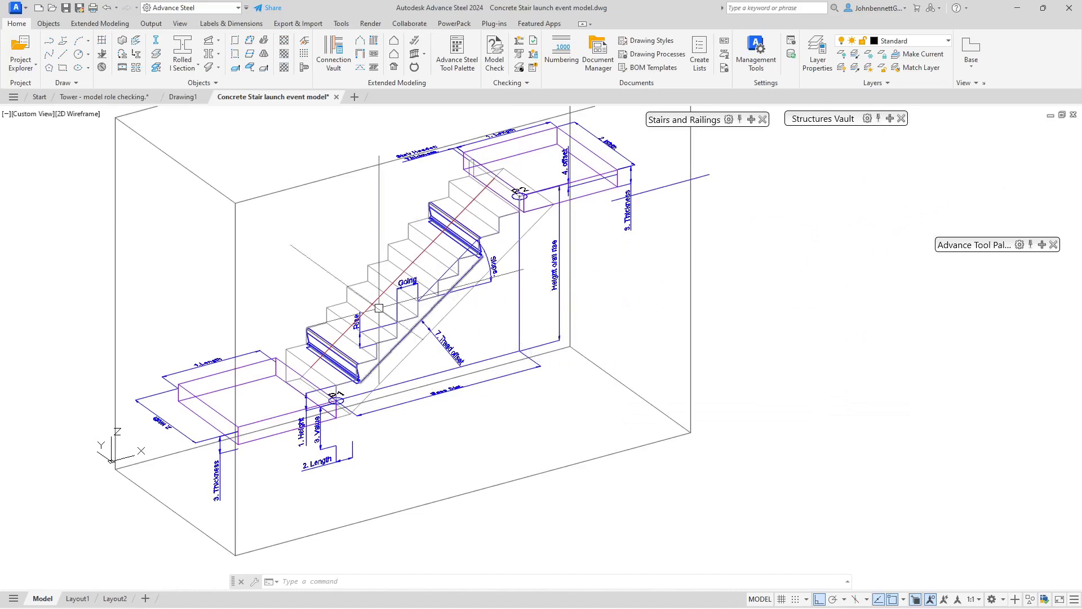
click(79, 113)
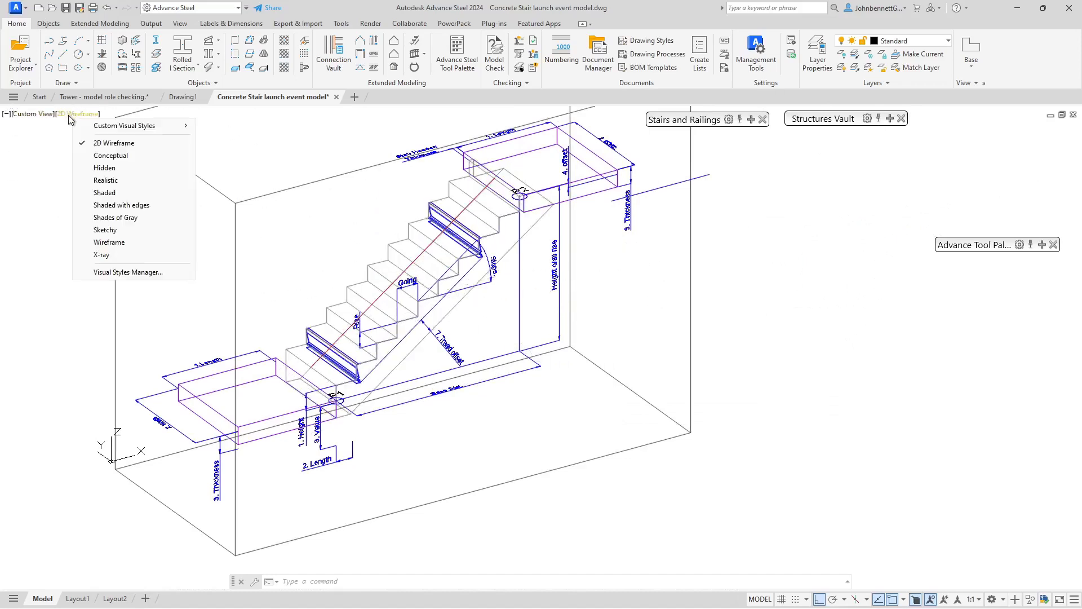
click(112, 157)
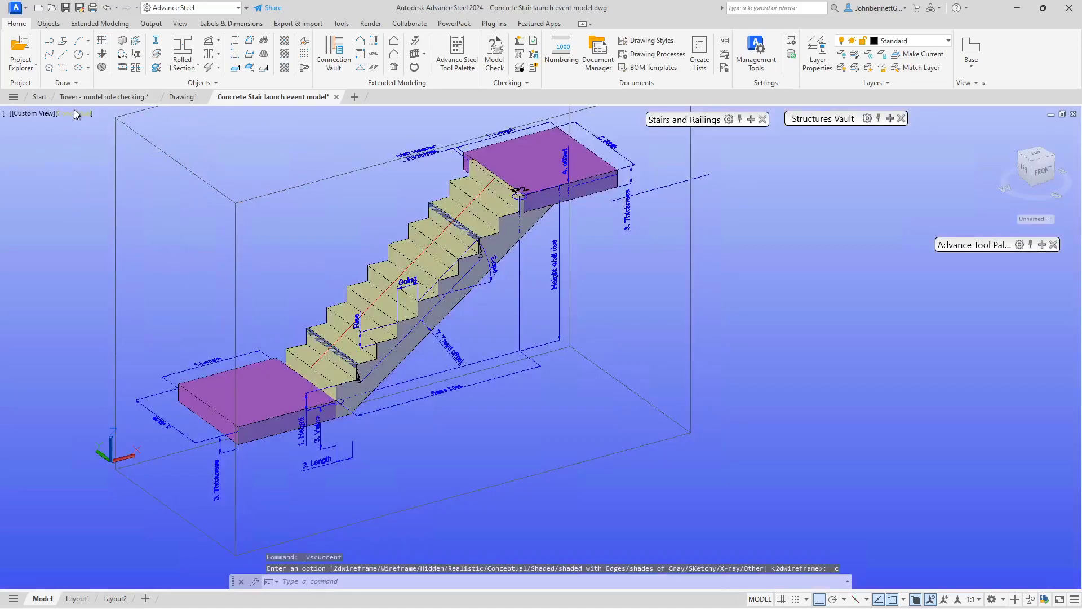
click(68, 114)
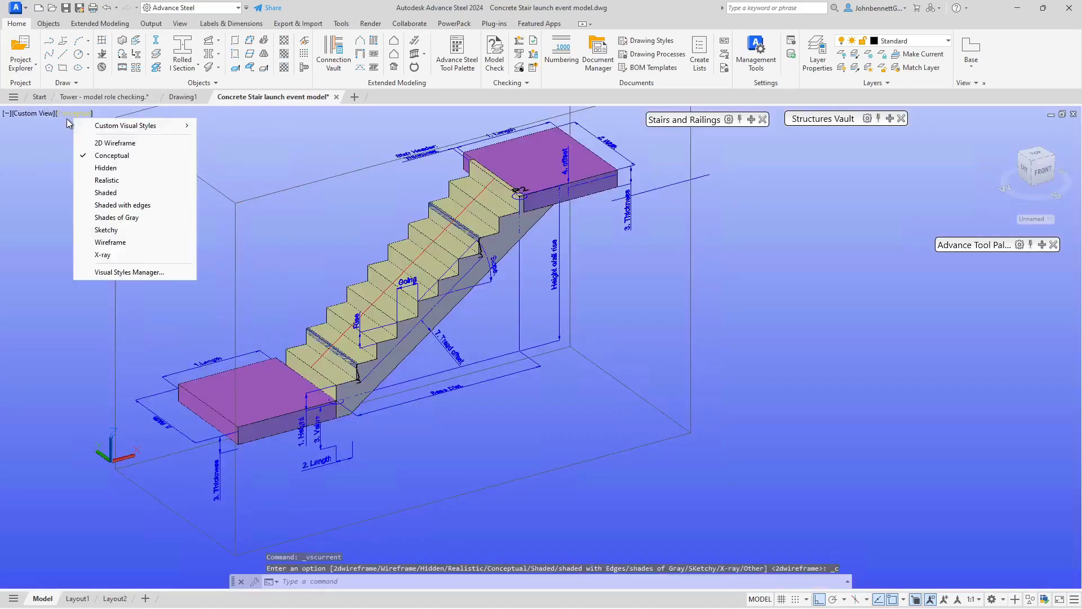
click(104, 207)
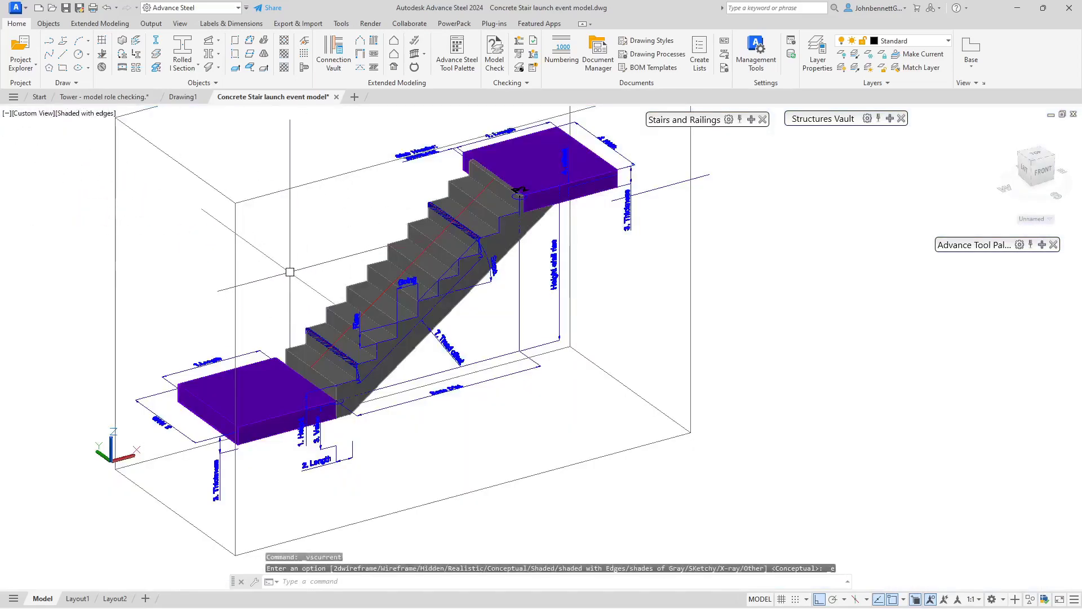
mouse_move(246, 242)
shift+middle_down()
mouse_move(293, 279)
mouse_move(441, 247)
mouse_move(565, 236)
mouse_move(589, 175)
mouse_move(573, 194)
mouse_move(499, 220)
mouse_move(325, 270)
mouse_move(260, 254)
mouse_move(273, 277)
mouse_move(284, 272)
mouse_move(289, 321)
mouse_move(281, 311)
shift+middle_up()
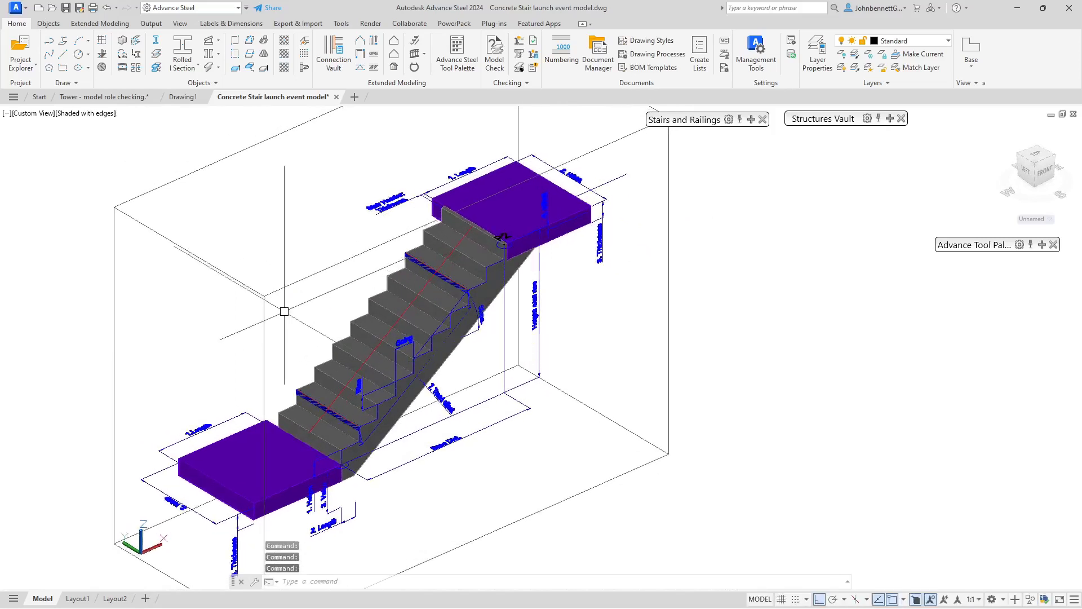